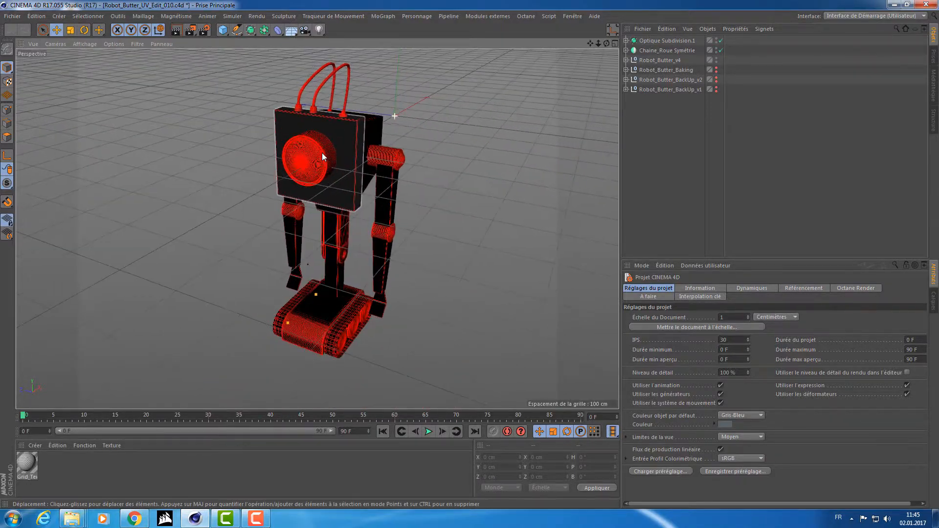
left_click(656, 43)
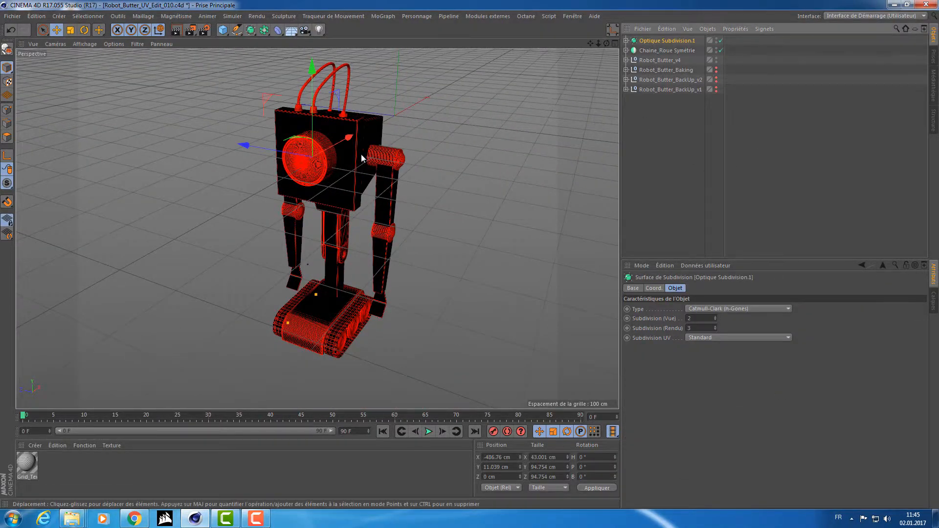
left_click_drag(234, 142, 383, 144, "alt")
scroll(359, 147, "up", 3)
scroll(290, 131, "up", 2)
scroll(381, 149, "down", 3)
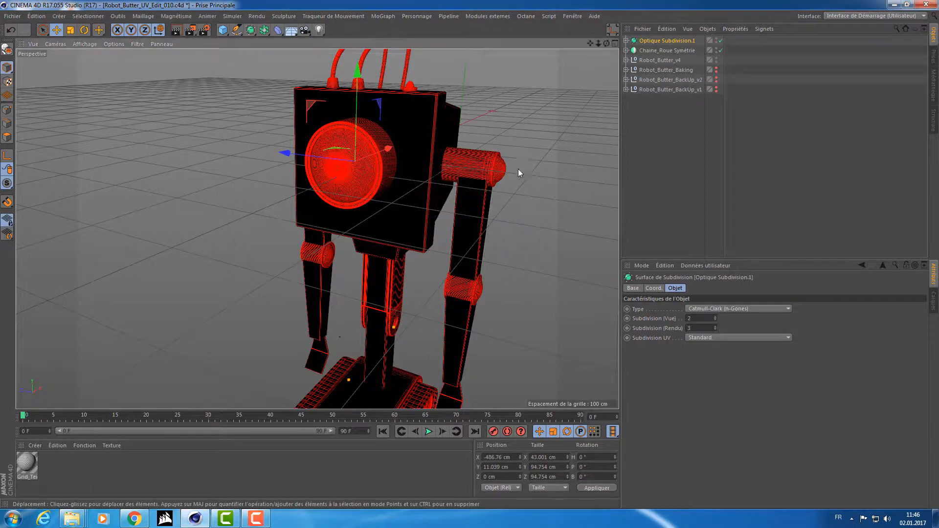
left_click_drag(518, 168, 450, 177, "alt")
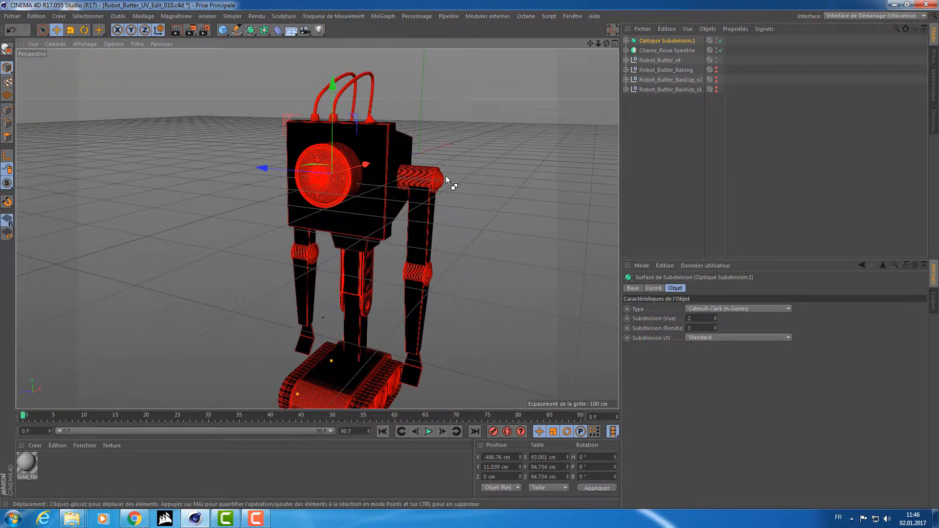
- Save the project under the name Robot_Butter_Mesh_to_Quixel_001 in the 03_Quixel folder of 01_WorkingPlace
key("ctrl+shift+s")
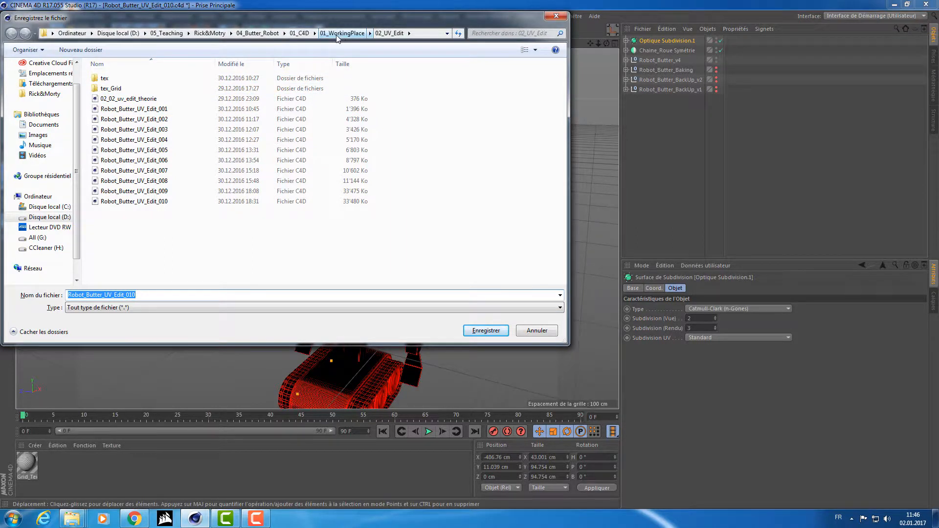
left_click(337, 36)
double_click(131, 98)
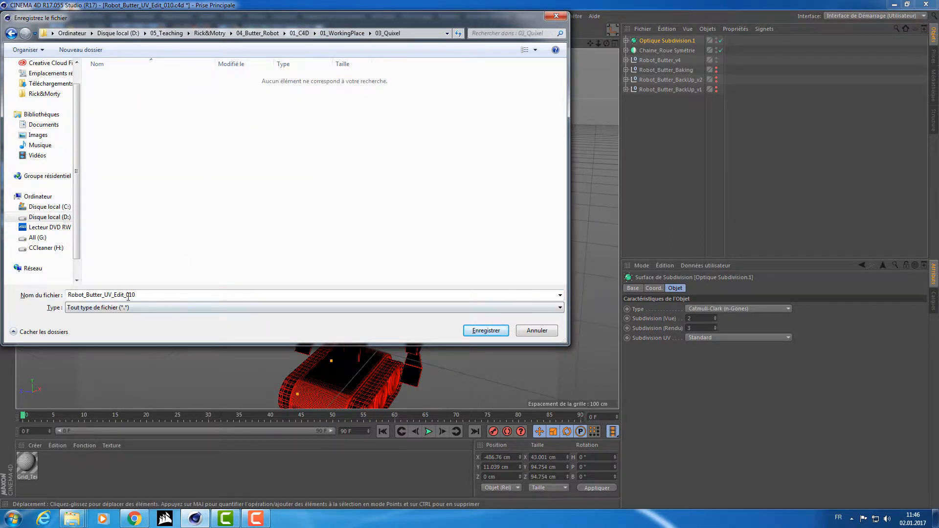
double_click(105, 295)
left_click(127, 294)
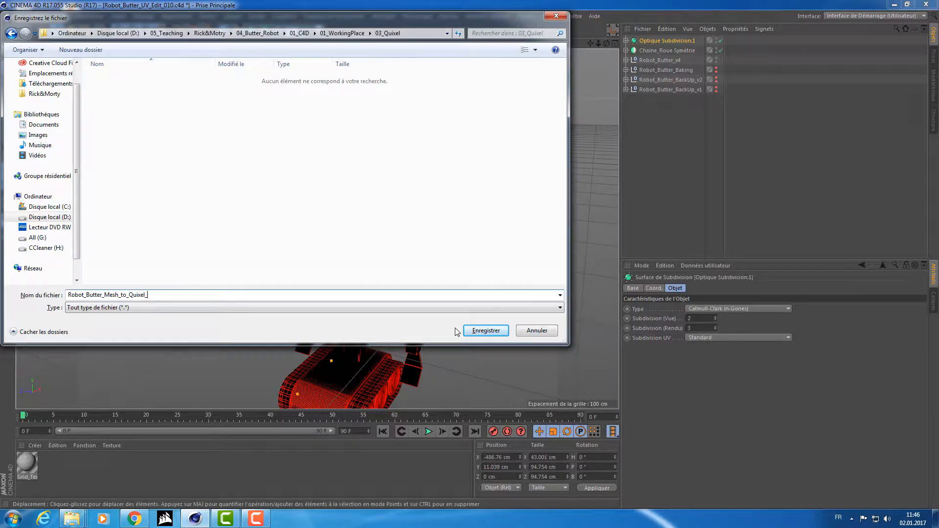
left_click(485, 331)
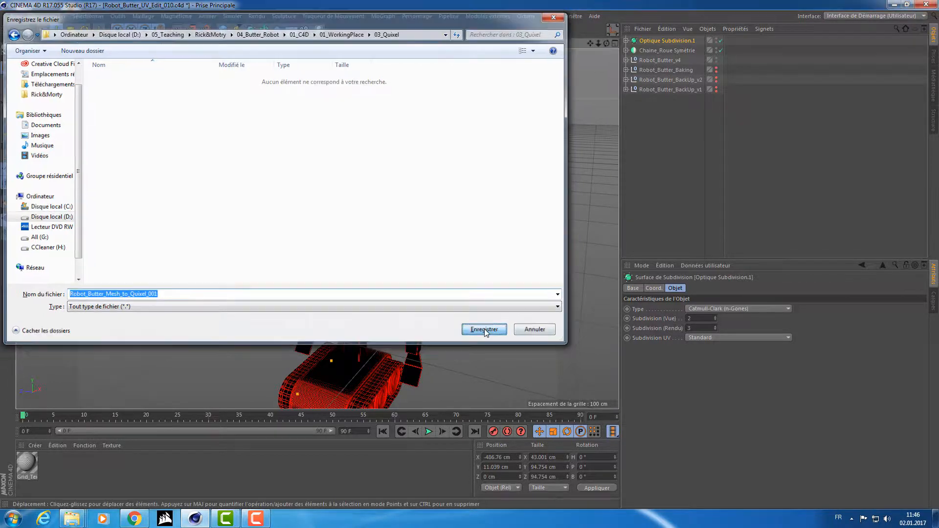
- Toggle the visibility of Chaine_Roue Symétrie and Optique Subdivision.1 to check which robot parts each one holds
left_click_drag(505, 189, 612, 120, "alt")
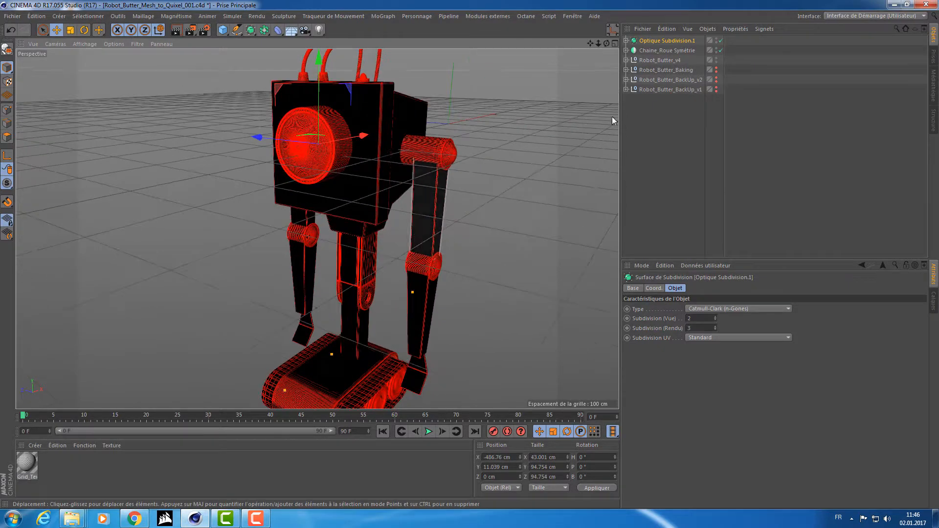
left_click(651, 50)
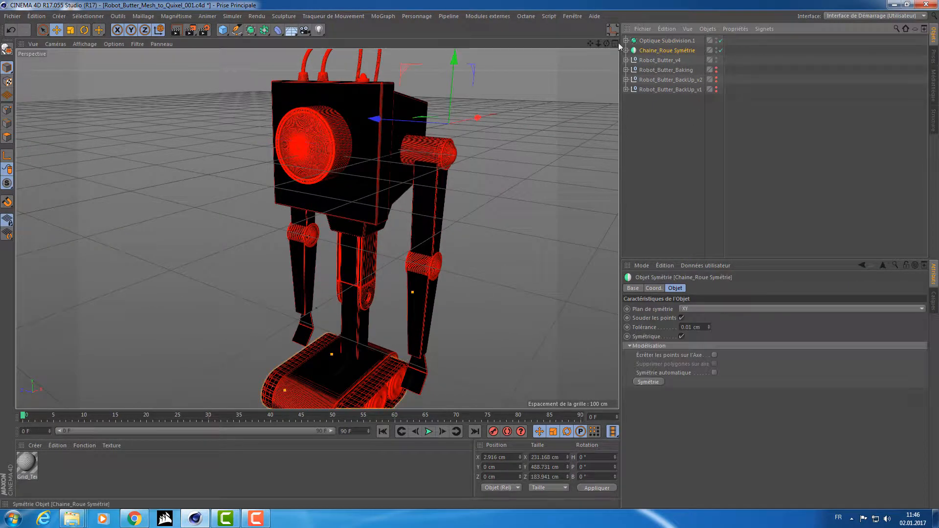
left_click(716, 48)
left_click_drag(562, 113, 454, 144, "alt")
left_click(716, 49)
scroll(431, 152, "up", 3)
left_click(682, 41)
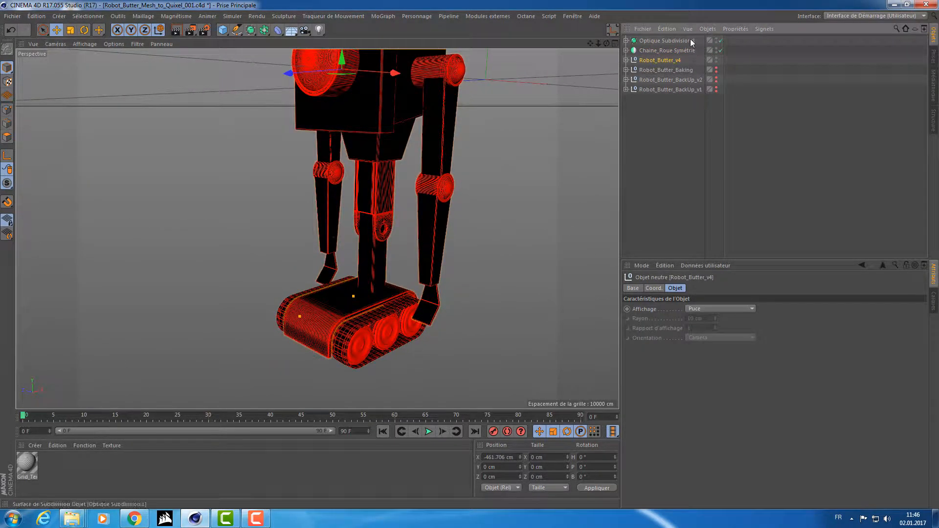
double_click(716, 39, "alt")
left_click_drag(494, 122, 478, 147, "alt")
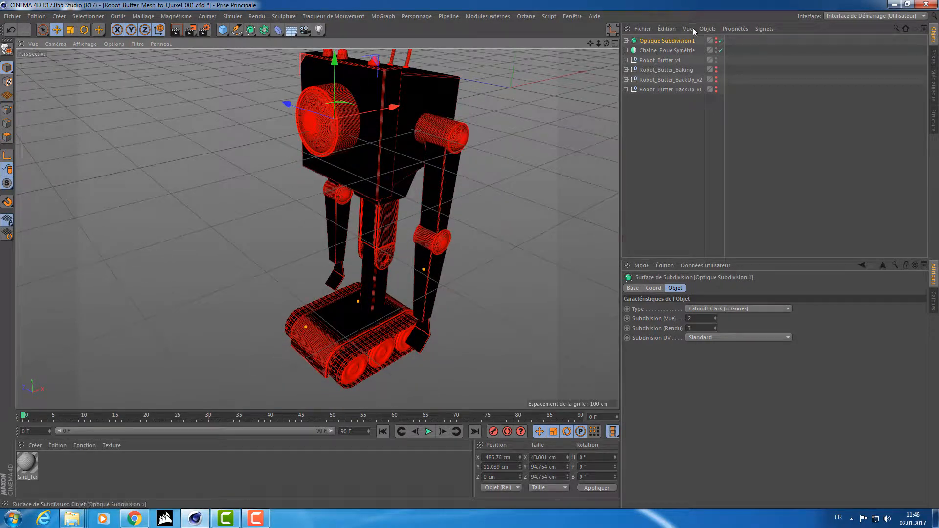
- Try moving Optique Subdivision.1 out in front of the robot's head, and undo the move
key("e")
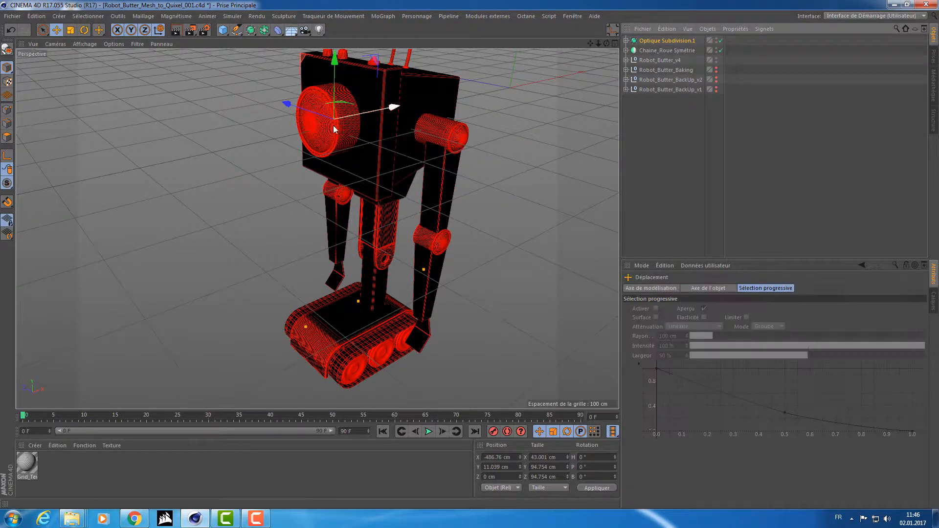
left_click_drag(373, 112, 198, 130)
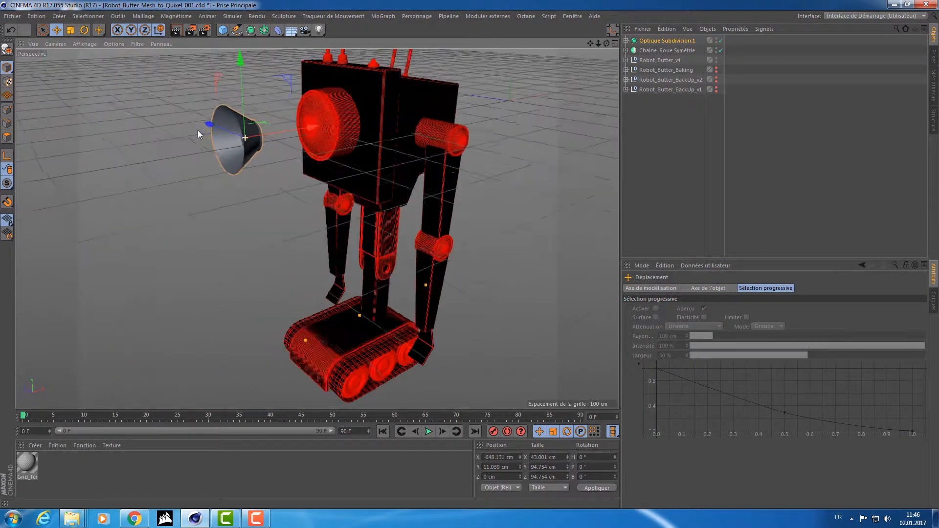
scroll(287, 116, "up", 5)
left_click_drag(287, 115, 357, 132, "alt")
key("ctrl+z")
- Delete the Robot_Butter_Baking, Robot_Butter_BackUp_v2 and Robot_Butter_BackUp_v1 objects from the scene
left_click_drag(696, 131, 629, 68)
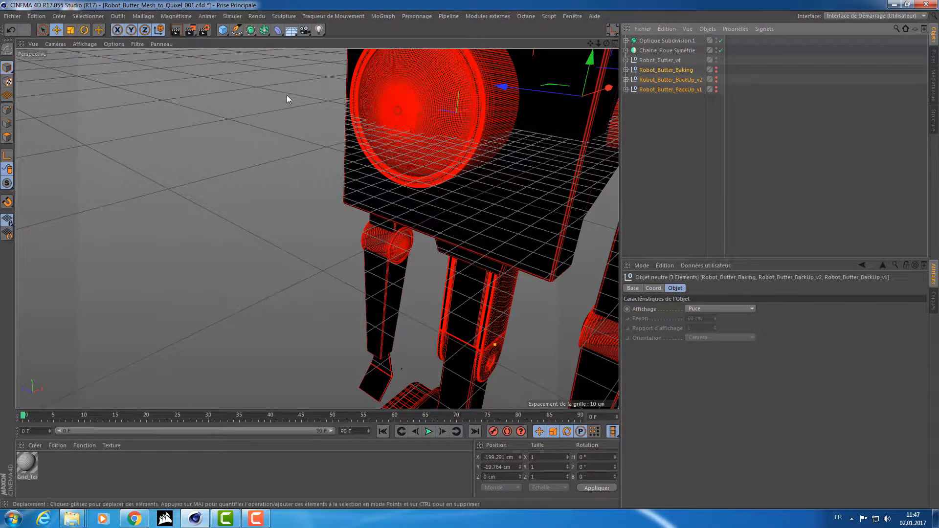
key("Delete")
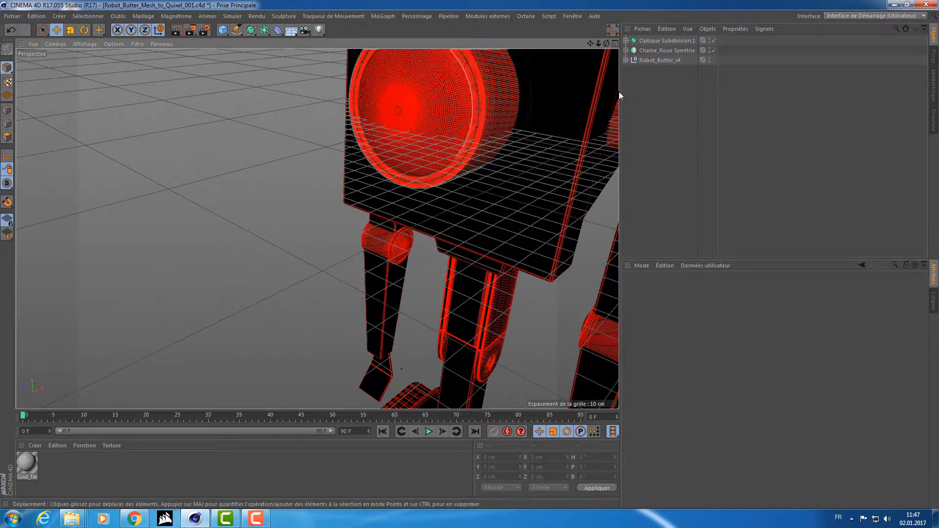
- Move all the arm parts, from Coude_Sphere_G to Main_G, out of the Bras_G null directly into Robot_Butter_v4
left_click(657, 60)
left_click(626, 60)
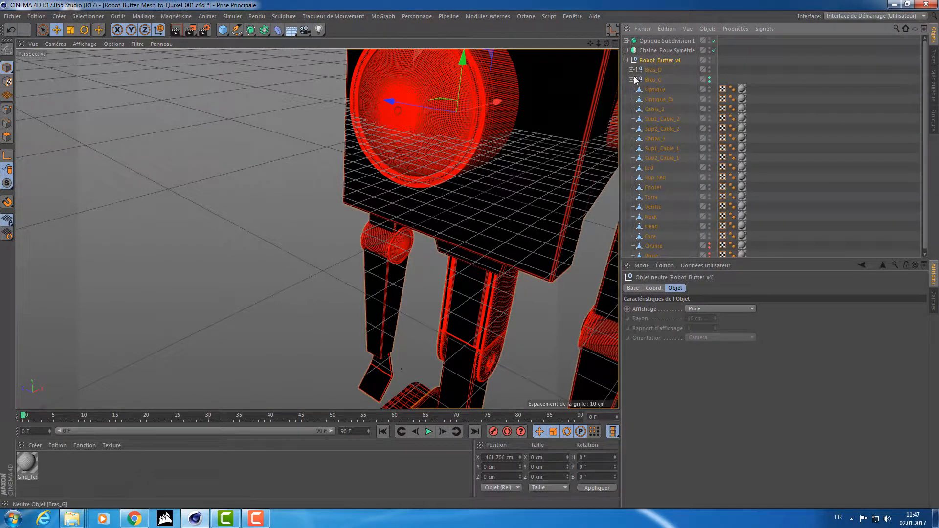
left_click(631, 80)
left_click(658, 90)
left_click(655, 158, "shift")
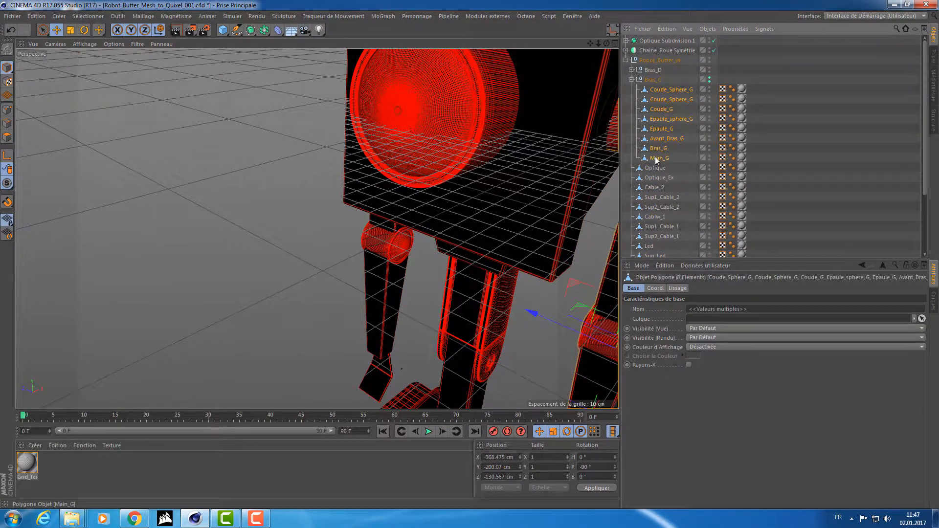
left_click_drag(656, 158, 656, 168)
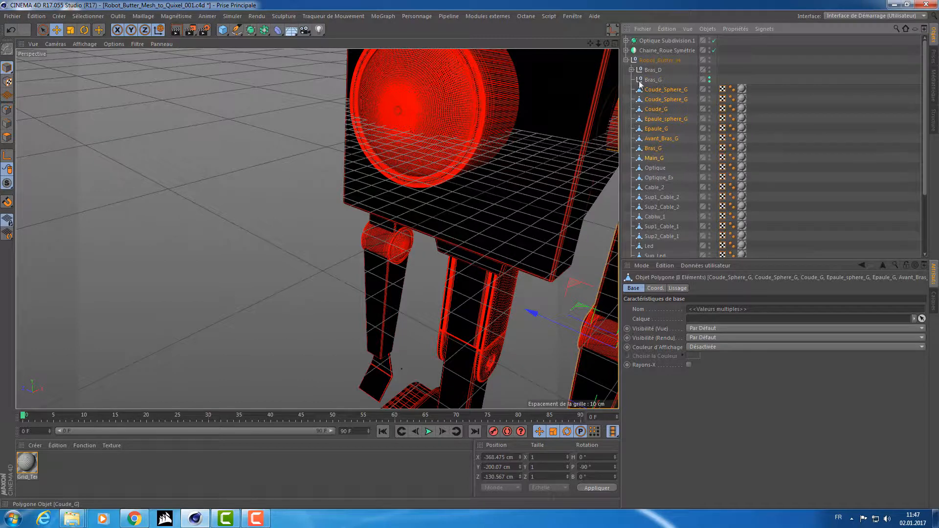
- Move all the arm parts, from Coude_Sphere_D to Main_D, out of the Bras_D null directly into Robot_Butter_v4
left_click(631, 70)
left_click(655, 80)
left_click(656, 149, "shift")
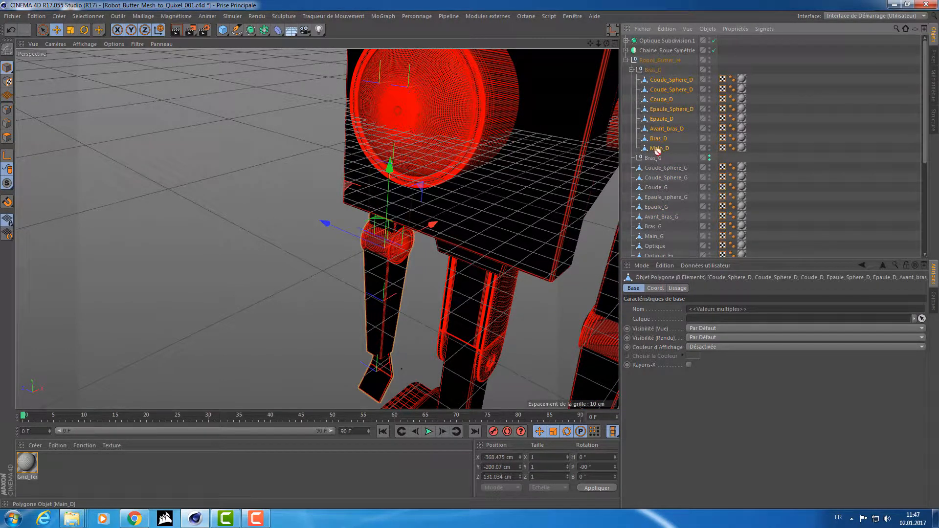
left_click_drag(657, 156, 651, 157)
- Delete the emptied Bras_D and Bras_G nulls from the Robot_Butter_v4 hierarchy
left_click(651, 157)
left_click(653, 70, "ctrl")
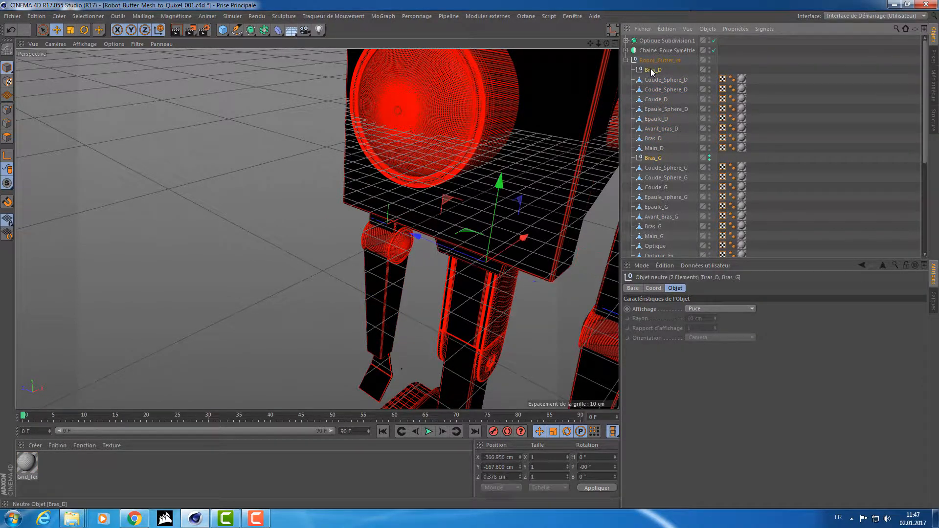
key("Delete")
- Delete the Optique Subdivision.1 subdivision surface from the scene
scroll(411, 184, "down", 8)
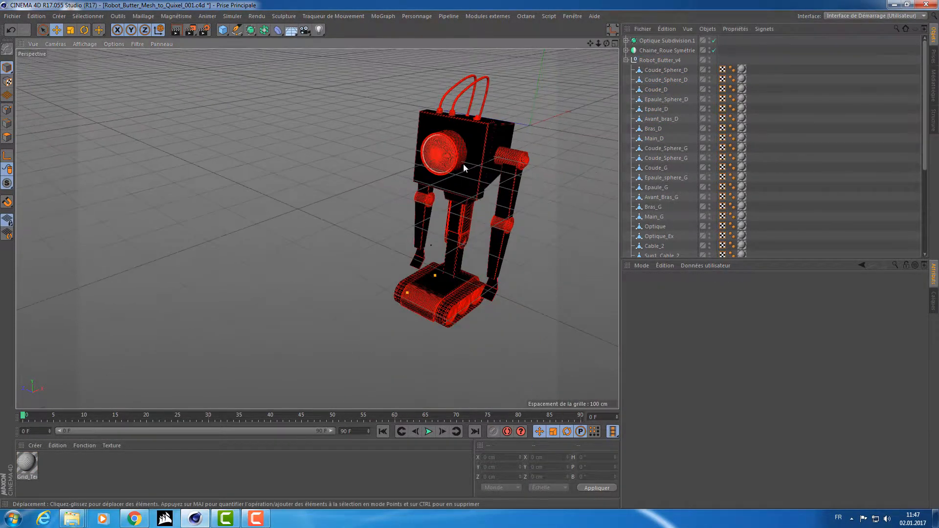
left_click_drag(370, 198, 351, 198, "alt")
scroll(351, 198, "up", 6)
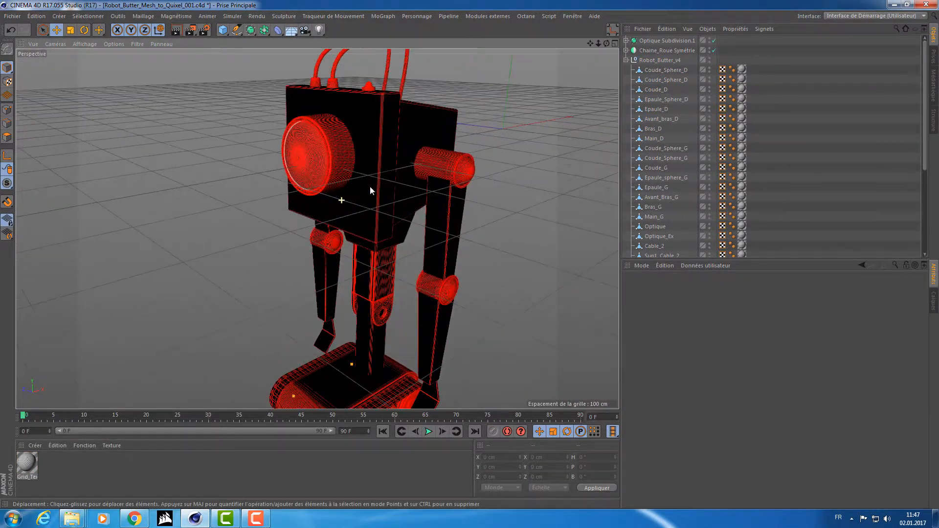
left_click(668, 40)
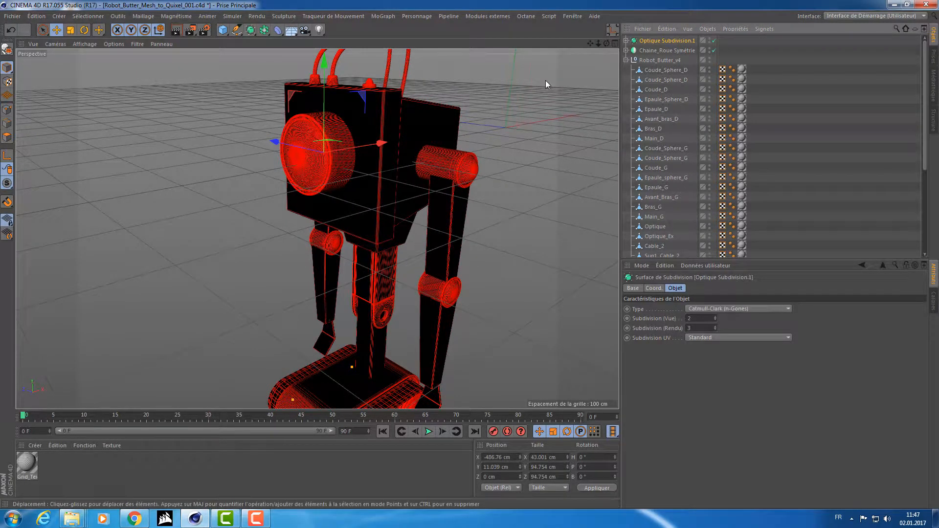
key("Delete")
- Take the Chaine and Roue meshes out of the Chaine_Roue Symétrie cloners and place them directly under Robot_Butter_v4
left_click(660, 40)
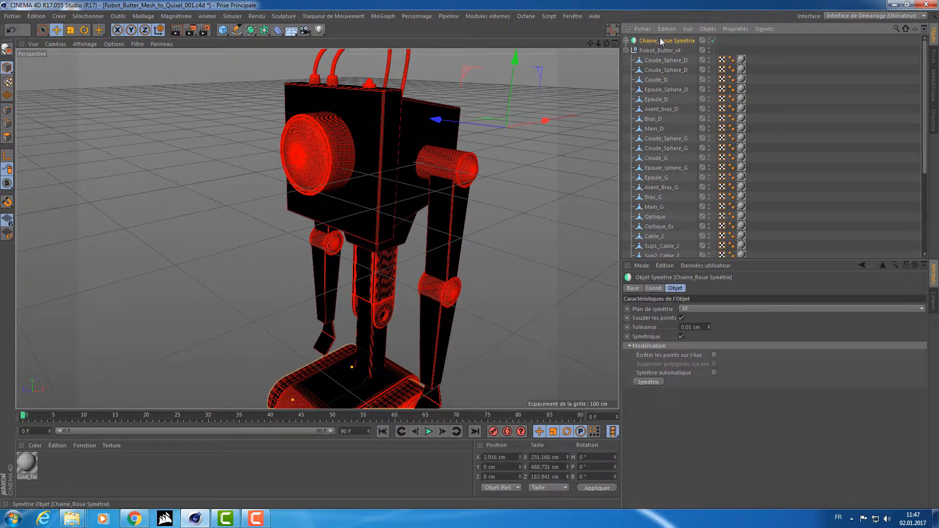
left_click(625, 41)
left_click_drag(660, 100, 658, 109)
left_click_drag(656, 68, 656, 103)
- Rotate the extracted Roue wheel to a pitch (P) of 90°
left_click_drag(455, 233, 440, 142, "alt")
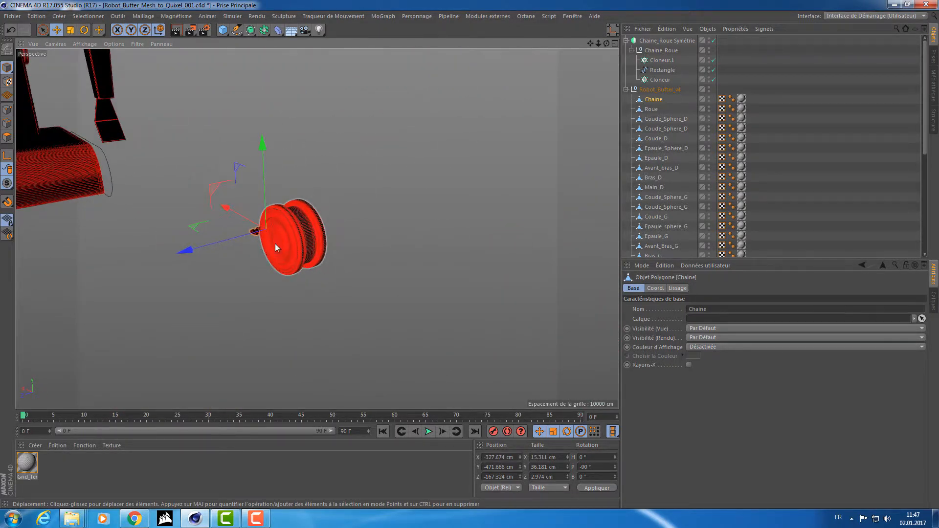
left_click(274, 243)
right_click_drag(253, 232, 316, 225, "alt")
key("r")
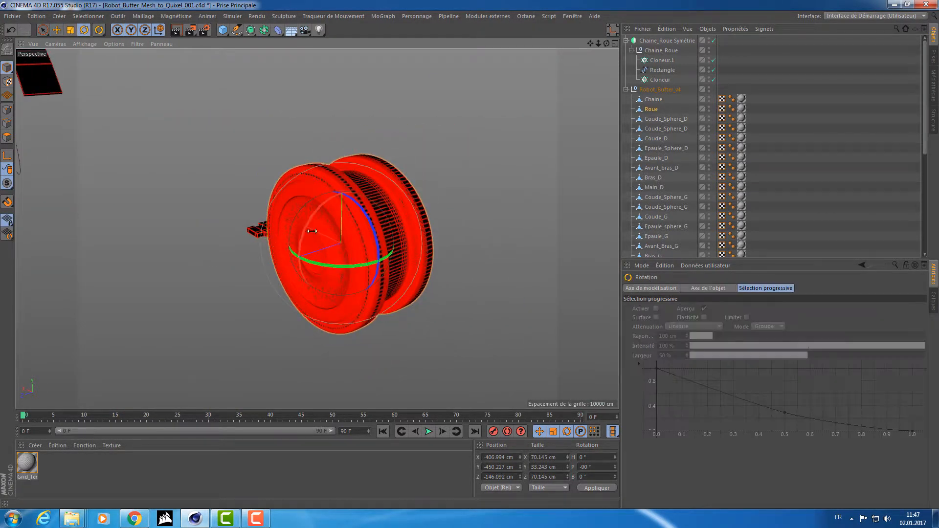
left_click_drag(306, 223, 258, 239)
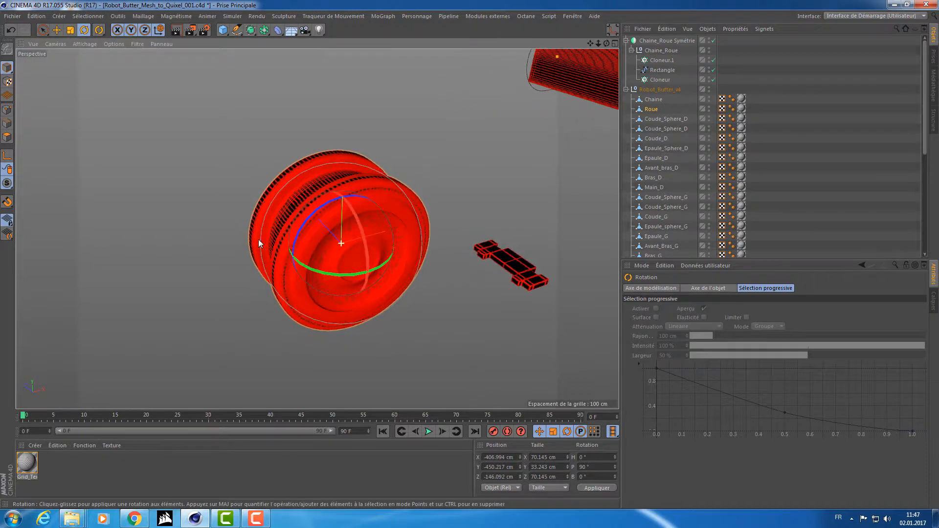
right_click_drag(258, 239, 312, 219, "alt")
middle_click_drag(313, 219, 263, 214, "alt")
left_click_drag(263, 218, 335, 307, "alt")
key("e")
- Delete the Chaine_Roue Symétrie object together with its remaining cloners and rectangle spline
right_click_drag(341, 280, 394, 221, "alt")
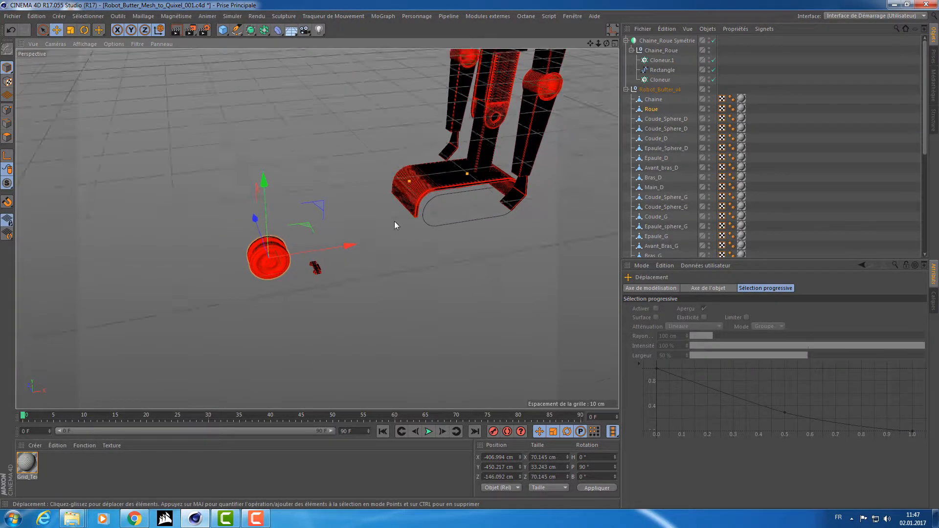
middle_click_drag(394, 221, 373, 244, "alt")
left_click(670, 39)
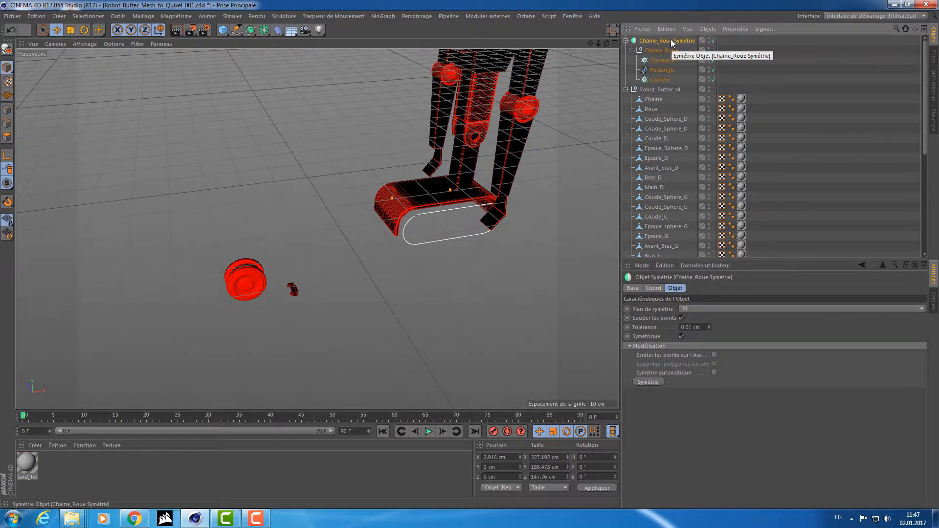
key("Delete")
- Enlarge the object list so the complete Robot_Butter_v4 hierarchy fits without scrolling
scroll(652, 111, "down", 5)
scroll(653, 114, "up", 5)
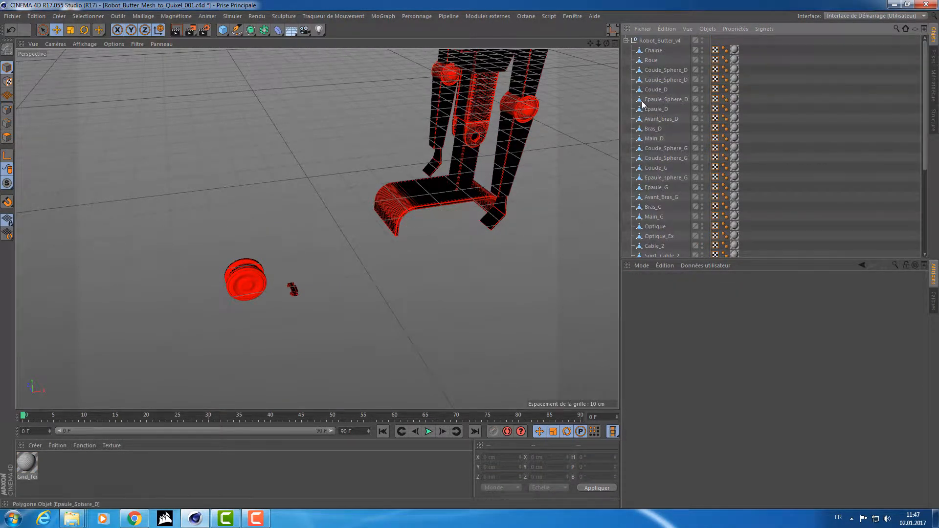
scroll(642, 104, "down", 3)
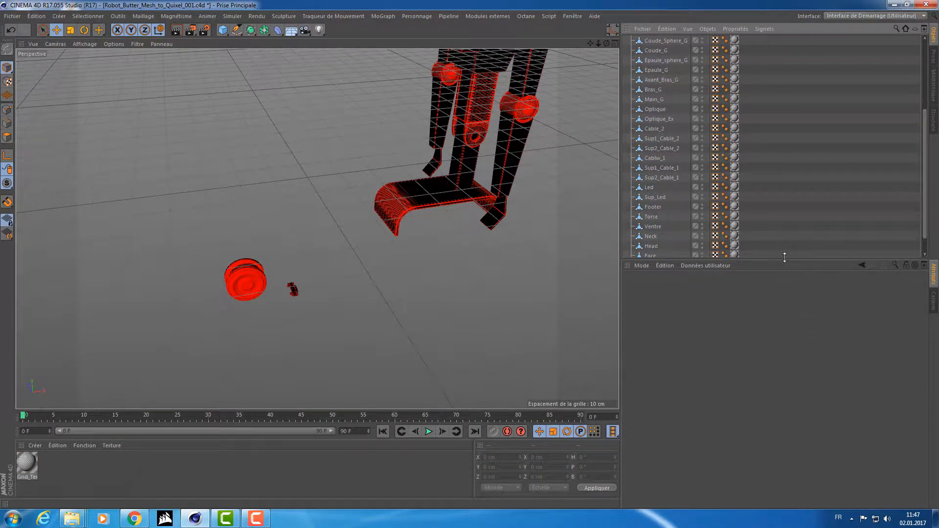
left_click_drag(781, 259, 763, 426)
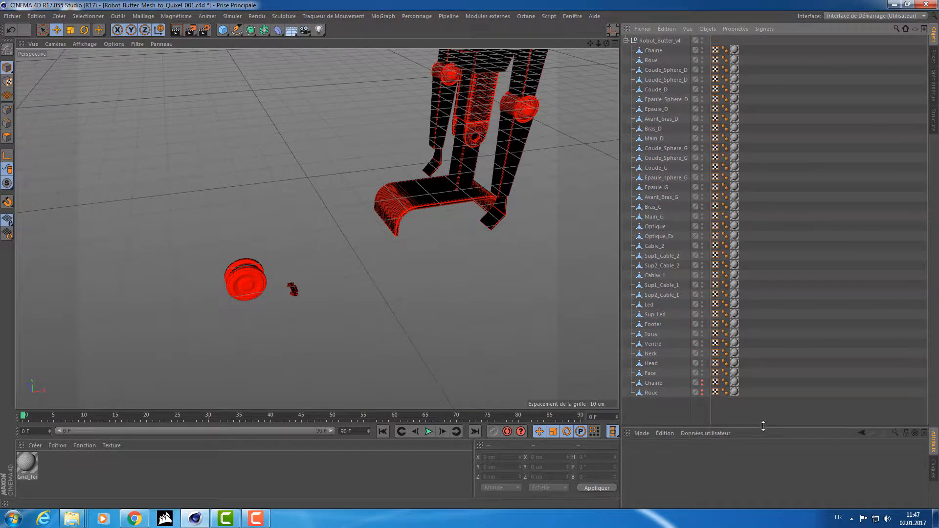
- Unhide the duplicate Chaine and Roue objects at the end of the Robot_Butter_v4 hierarchy and delete both
scroll(441, 248, "down", 5)
left_click_drag(663, 406, 636, 378)
left_click(702, 381, "alt")
left_click(703, 392, "alt")
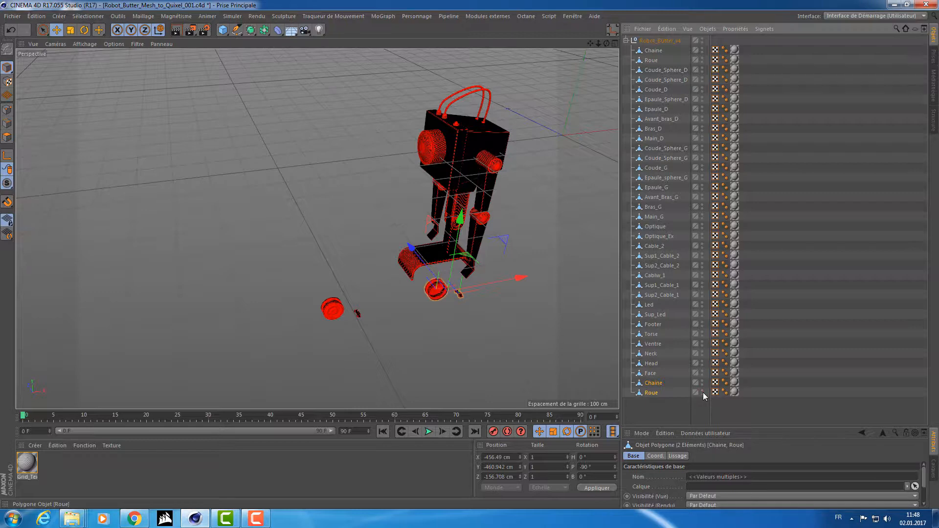
left_click_drag(690, 406, 640, 382)
key("Delete")
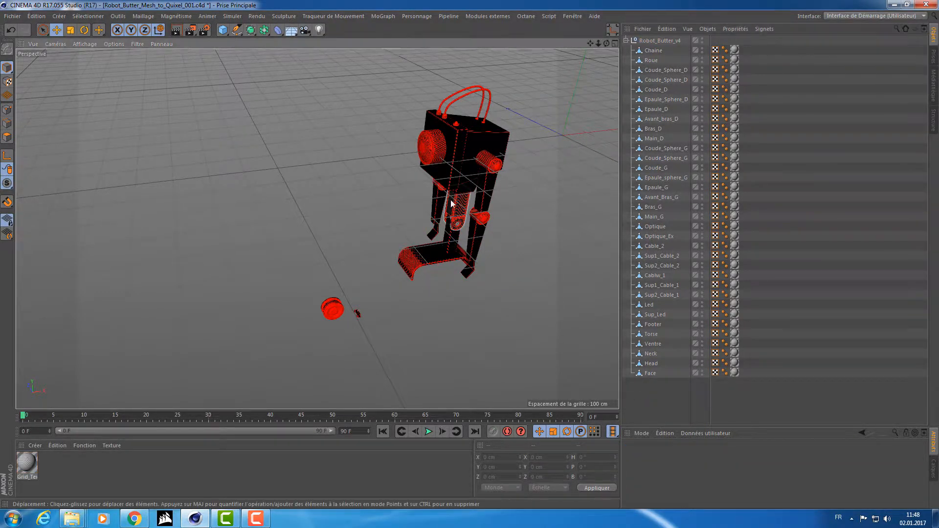
scroll(452, 202, "up", 3)
left_click_drag(461, 197, 411, 183, "alt")
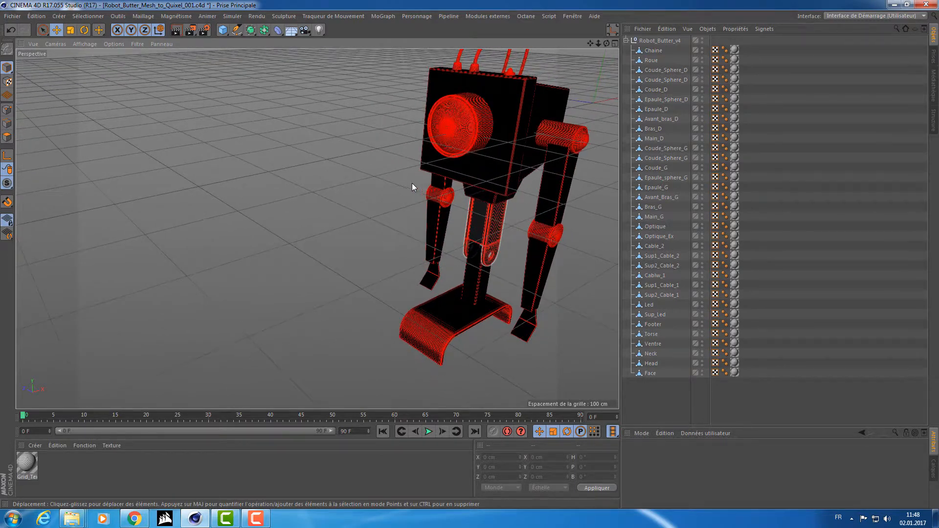
- Delete the Grid_Tex material and remove the leftover texture tags from all parts in the Robot_Butter_v4 hierarchy
scroll(412, 183, "down", 1)
middle_click_drag(412, 182, 354, 186, "alt")
scroll(359, 165, "down", 1)
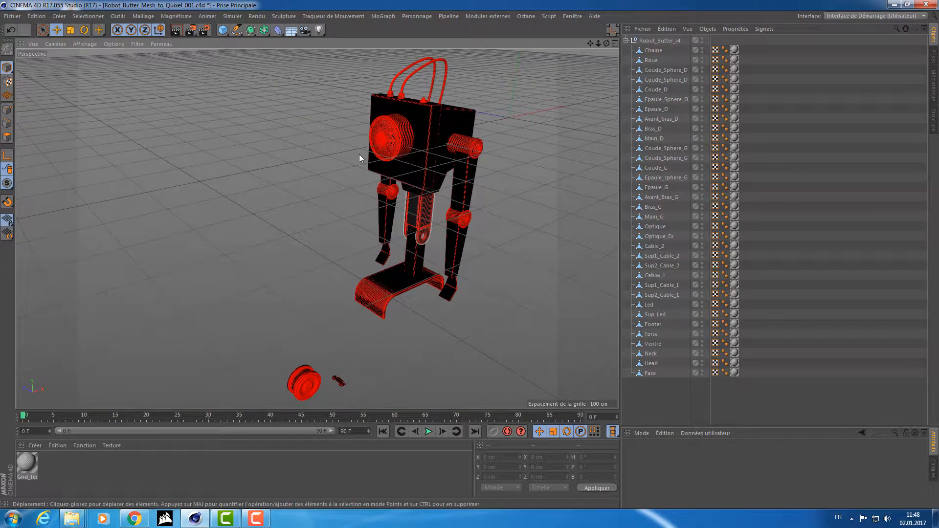
left_click(26, 464)
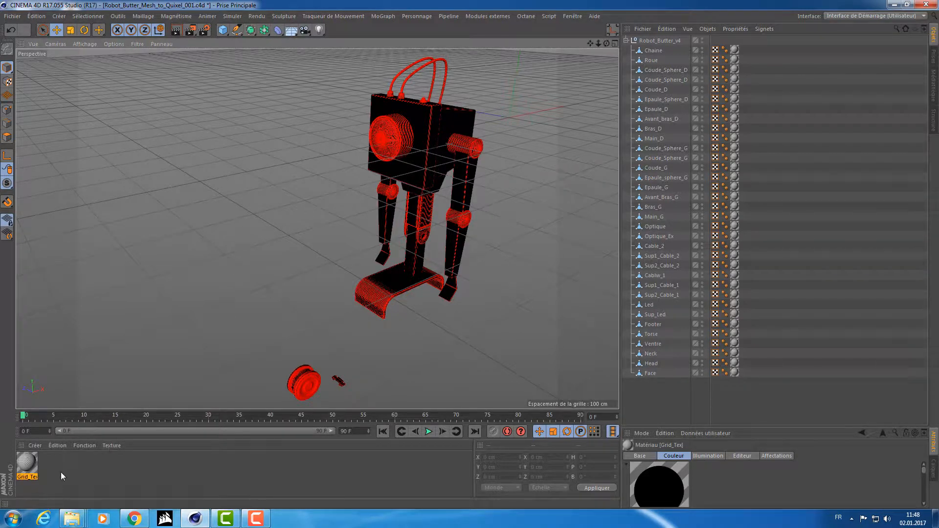
key("Delete")
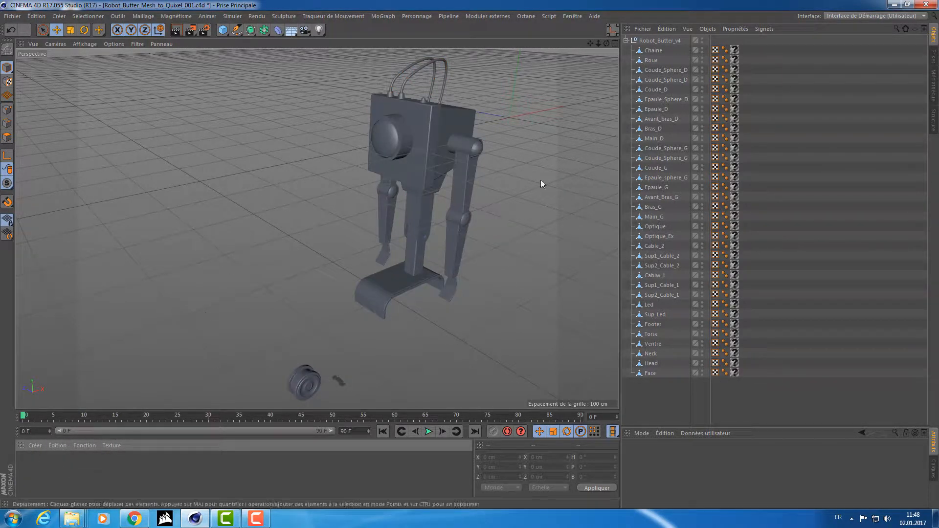
left_click_drag(741, 370, 729, 386)
key("Delete")
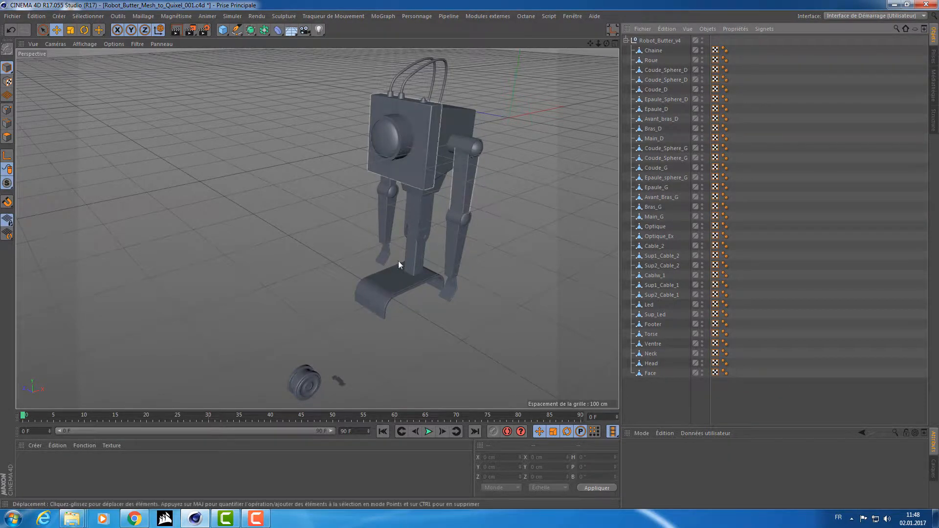
- Examine the untextured robot, including its head, arms, base, wheel and chain link, from several angles
right_click_drag(391, 260, 414, 300, "alt")
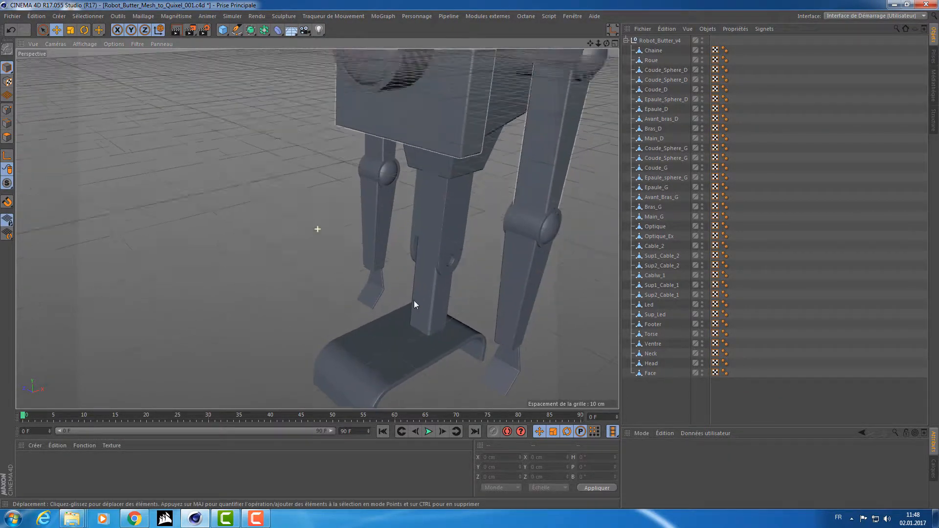
left_click_drag(414, 300, 337, 245, "alt")
left_click(371, 267)
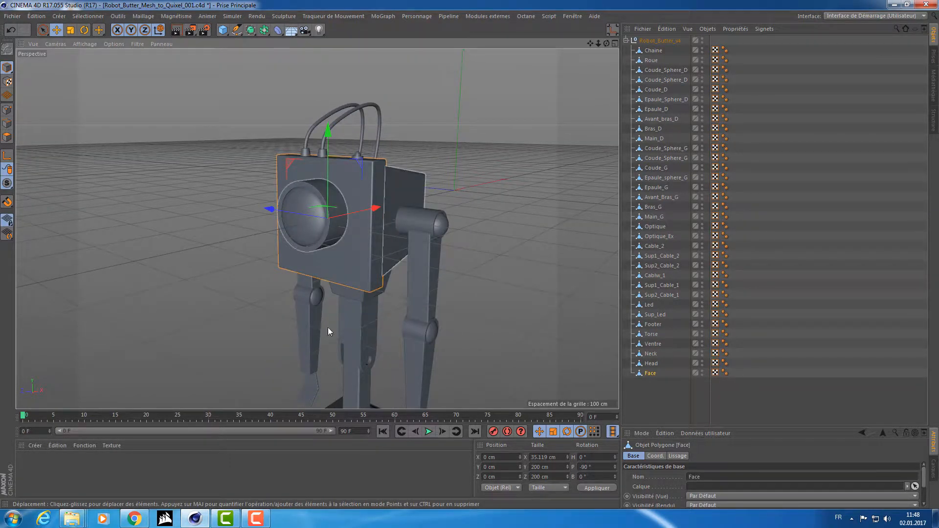
scroll(333, 327, "down", 3)
middle_click_drag(335, 328, 331, 247, "alt")
left_click_drag(331, 250, 257, 252, "alt")
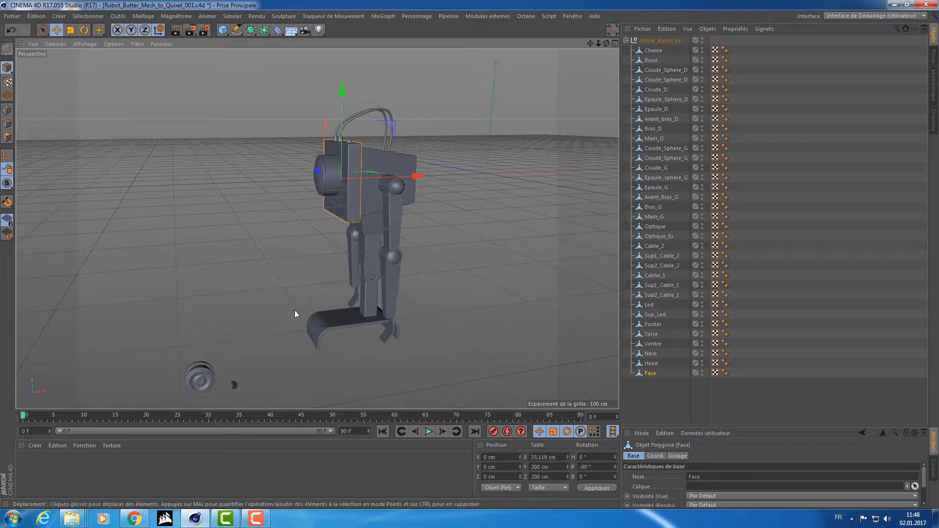
left_click_drag(331, 309, 344, 289, "alt")
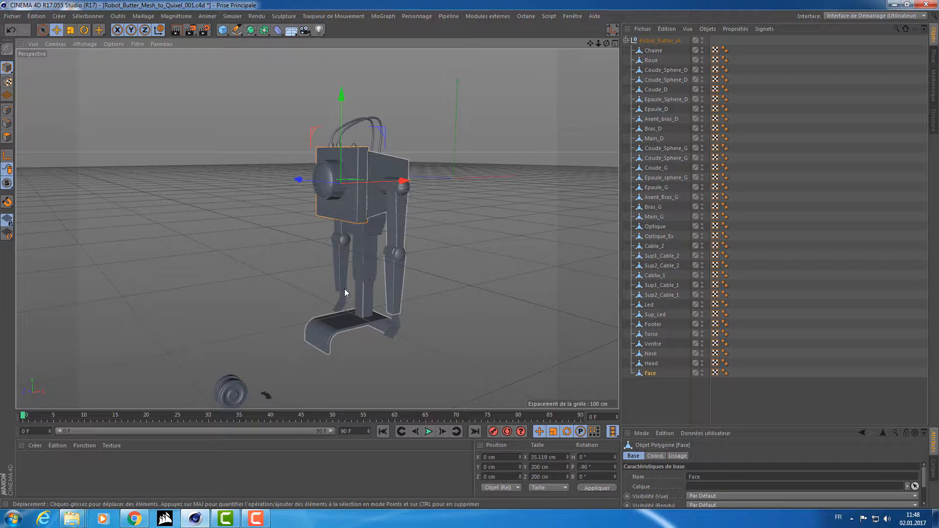
left_click_drag(341, 286, 350, 259, "alt")
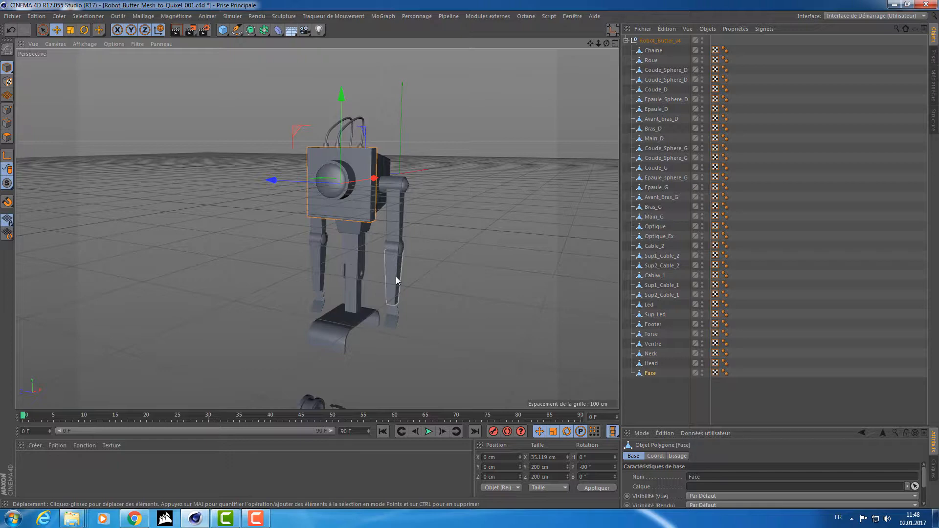
left_click_drag(395, 276, 335, 366, "alt")
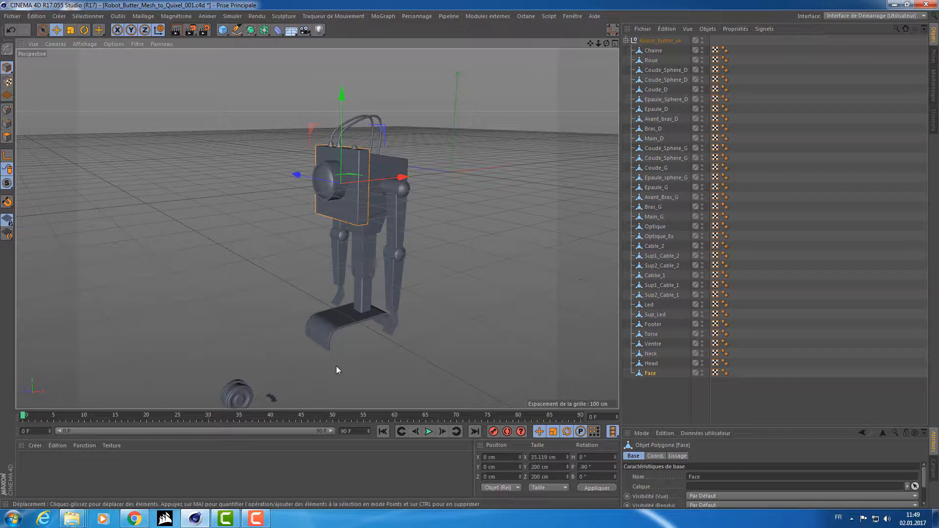
left_click_drag(354, 340, 320, 310, "alt")
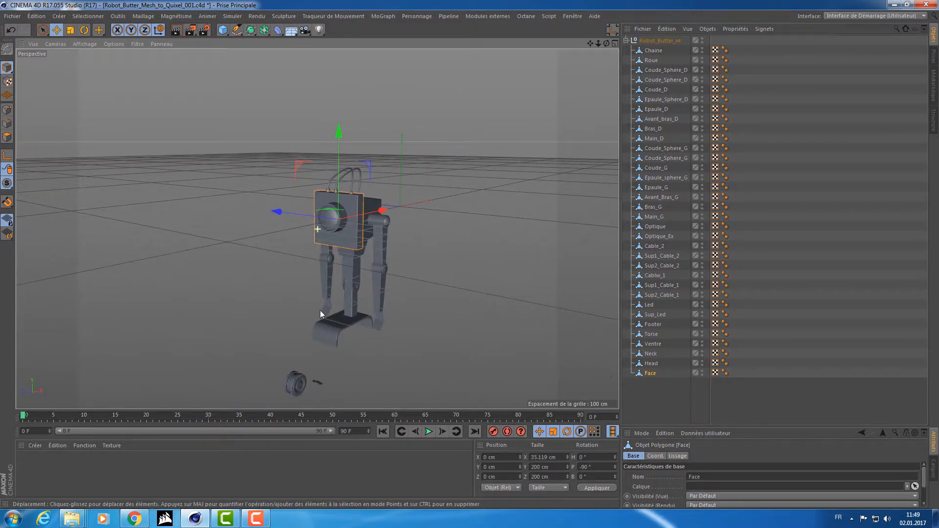
middle_click_drag(320, 310, 308, 291, "alt")
left_click_drag(308, 291, 261, 238, "alt")
left_click(282, 256)
right_click_drag(262, 237, 279, 230, "alt")
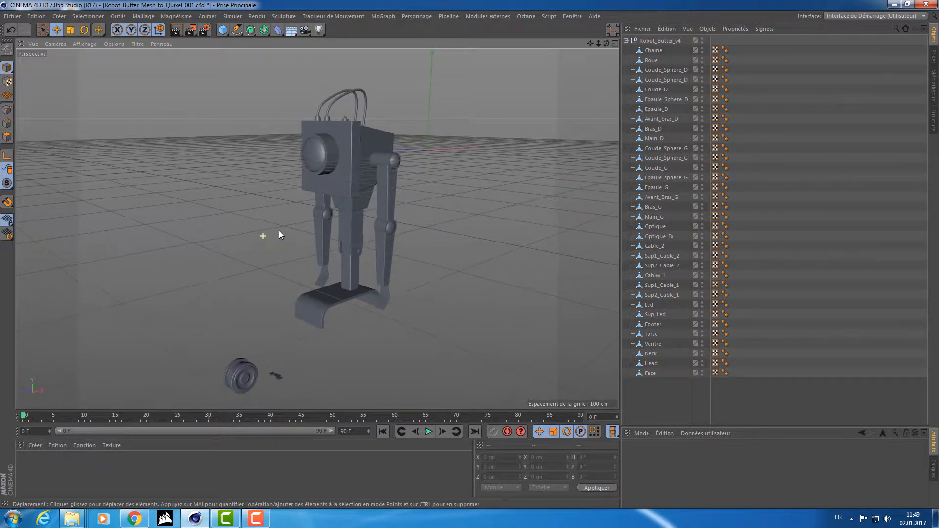
mouse_move(279, 230)
left_mouse_down("alt")
mouse_move(270, 251)
mouse_move(272, 228)
mouse_move(275, 237)
left_mouse_up("alt")
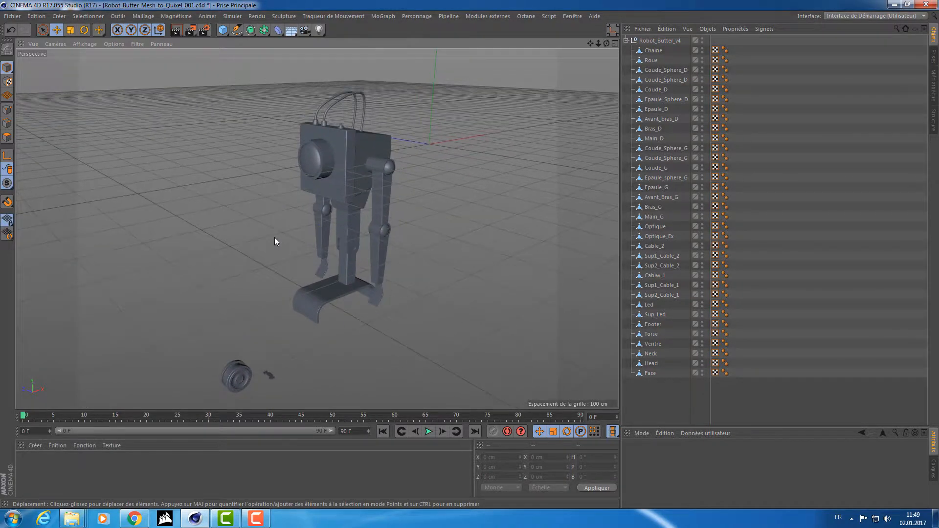
- Switch to File Explorer and open both reference images from 04_Butter_Robot > 00_Ref > Reference > Butter_Robot
left_click(72, 518)
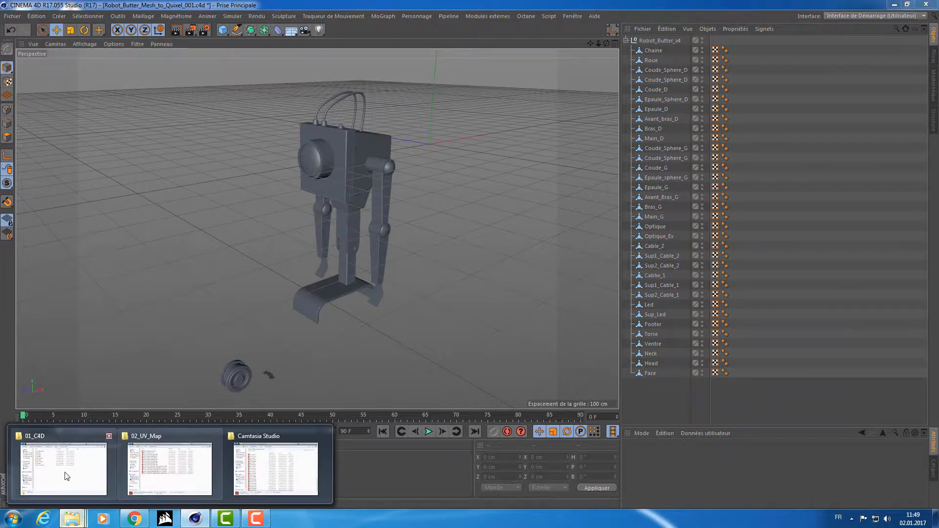
left_click(68, 472)
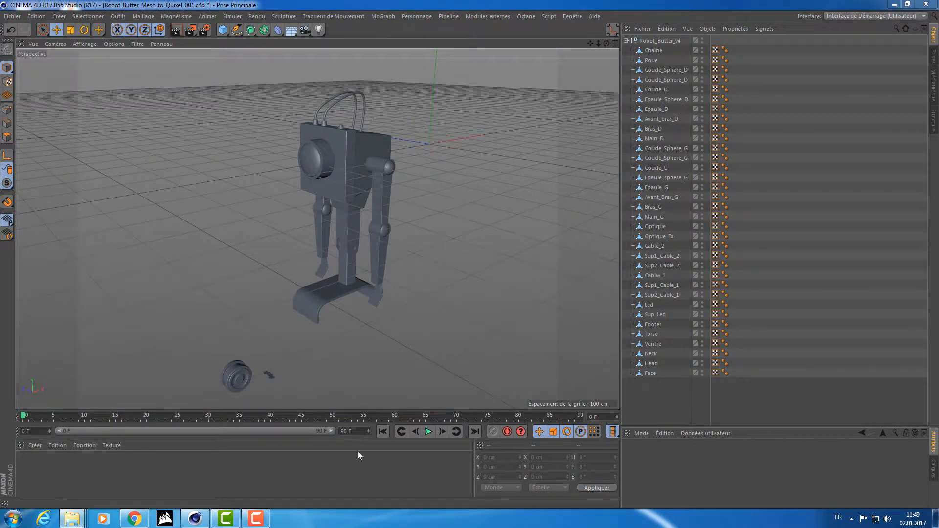
mouse_move(73, 519)
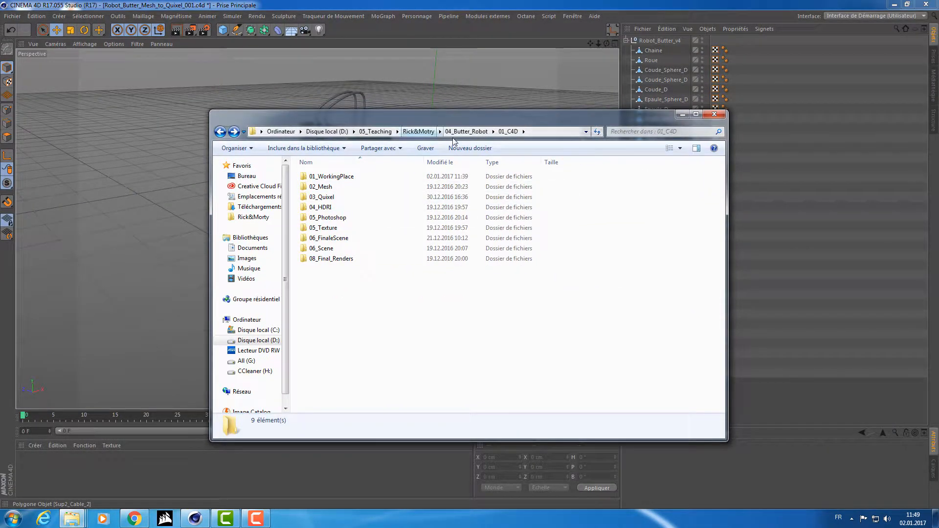
left_click(467, 132)
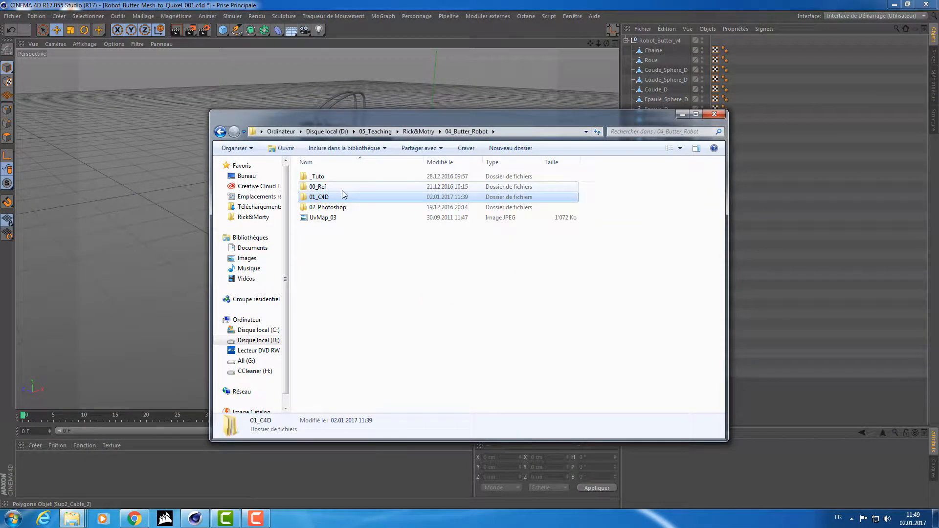
double_click(344, 186)
double_click(355, 177)
double_click(357, 182)
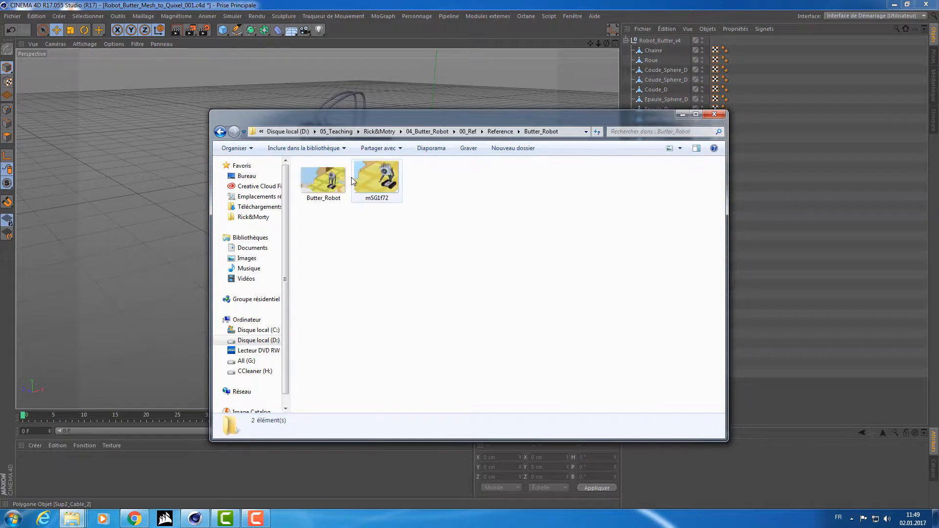
key("ctrl+a")
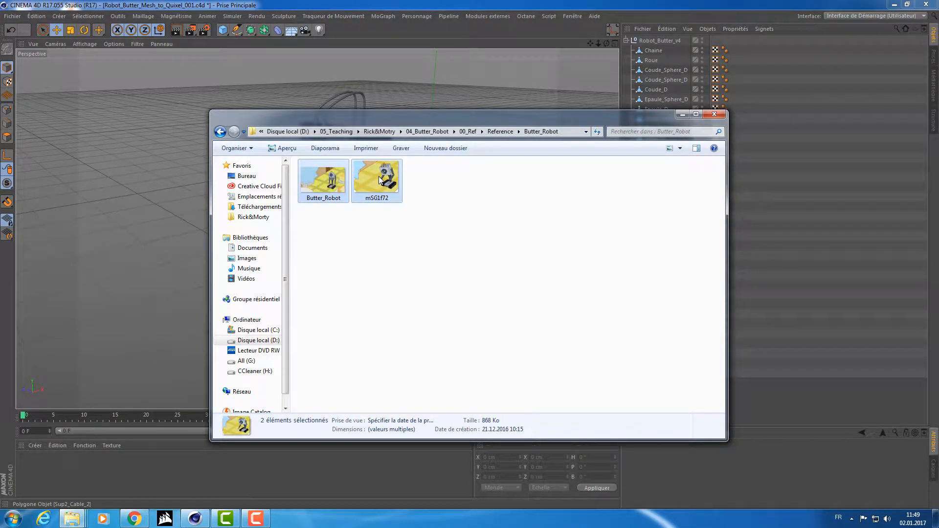
key("Return")
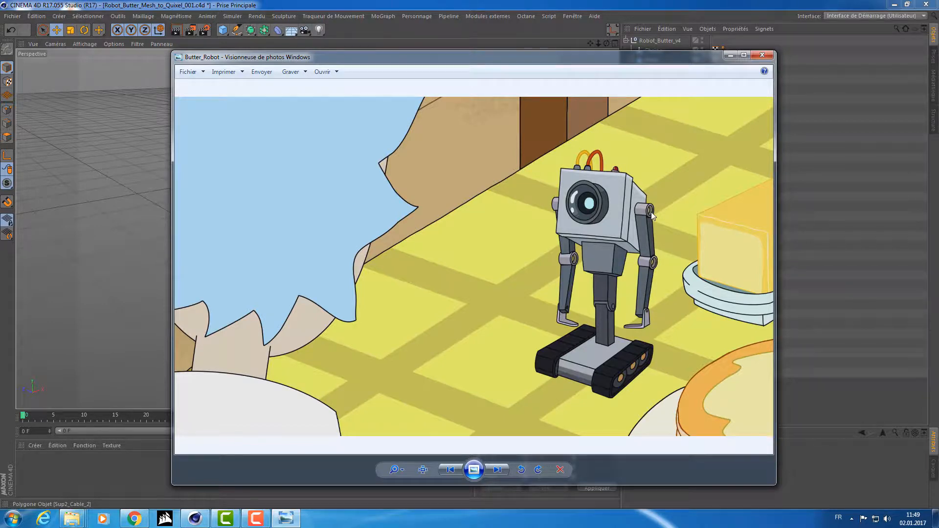
- Study the robot's cables, arms and tracks up close in the Butter_Robot reference image, and close the viewer
scroll(648, 209, "up", 5)
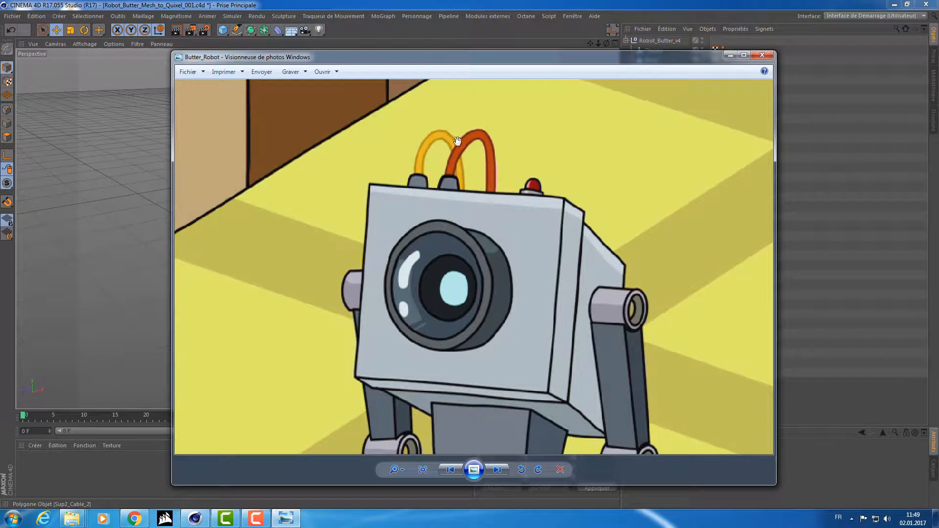
scroll(452, 145, "down", 2)
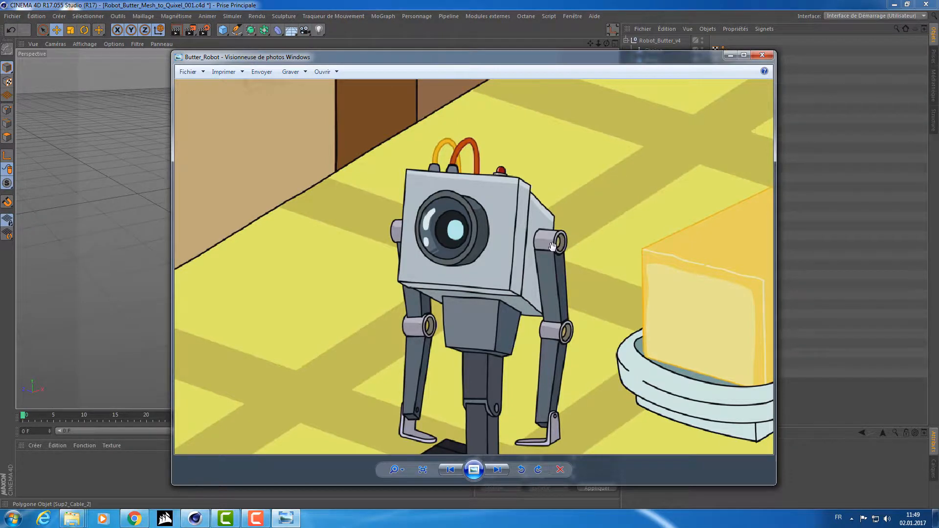
scroll(548, 247, "down", 1)
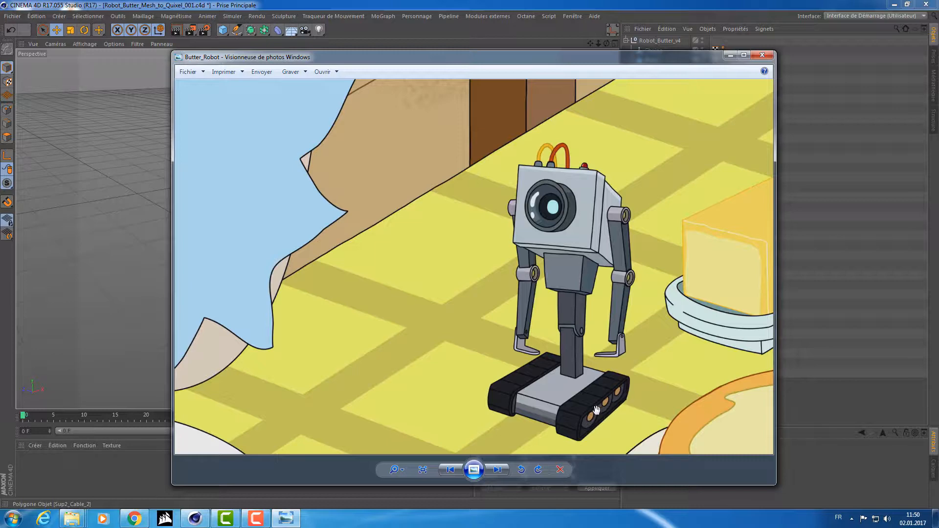
left_click(763, 57)
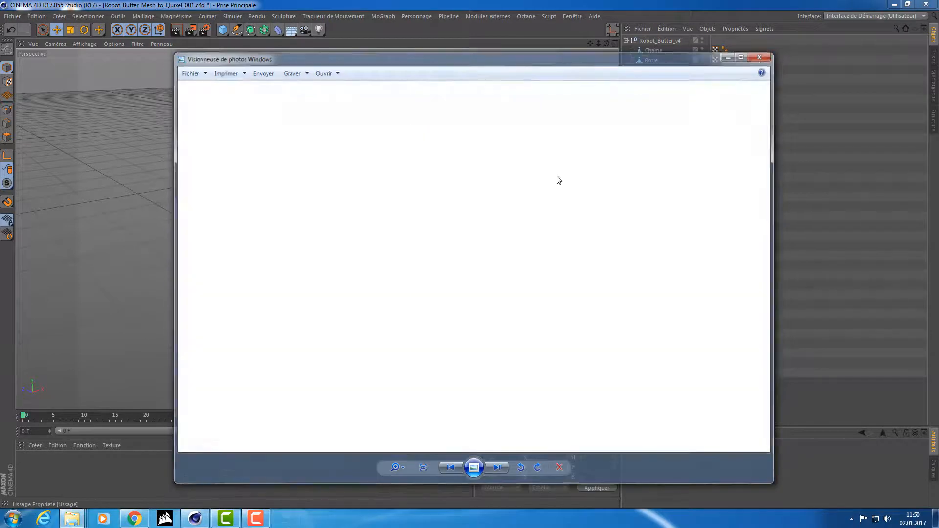
left_click_drag(530, 115, 631, 145)
- Return to Cinema 4D and examine the separate wheel and chain link up close beside the robot
left_click(241, 333)
scroll(230, 196, "up", 10)
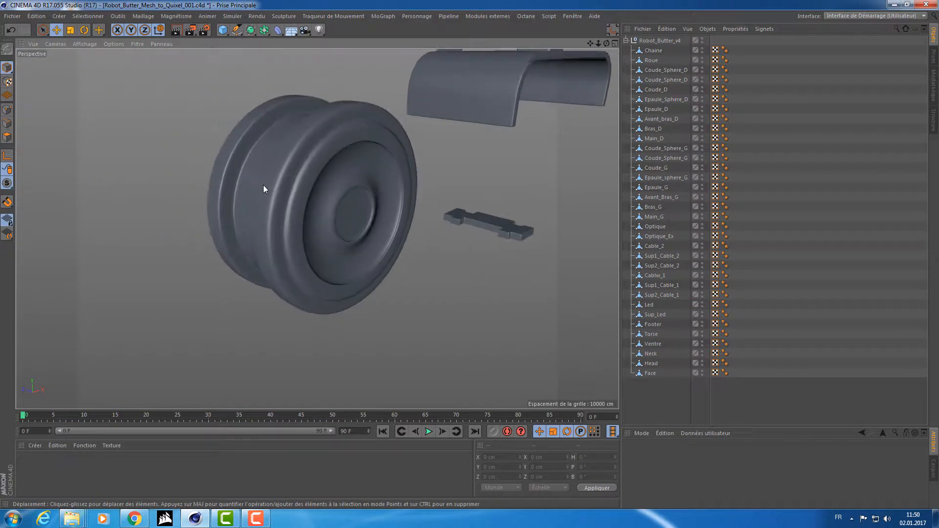
middle_click_drag(264, 186, 327, 212, "alt")
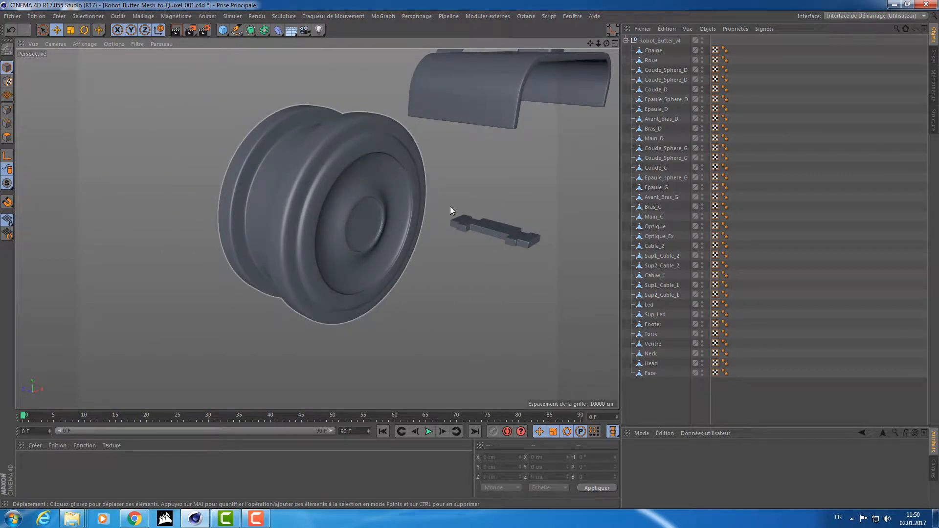
scroll(449, 207, "down", 8)
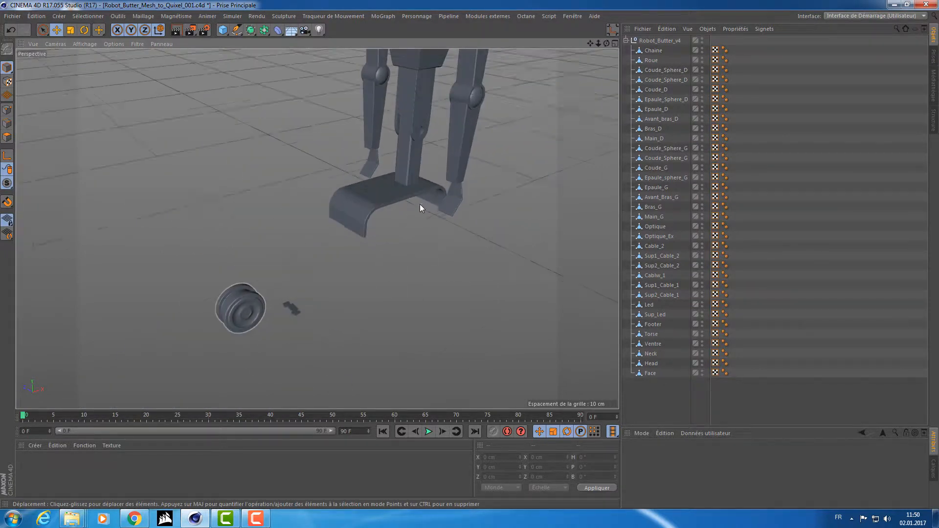
scroll(420, 204, "down", 1)
middle_click_drag(443, 198, 452, 242, "alt")
left_click_drag(453, 241, 437, 221, "alt")
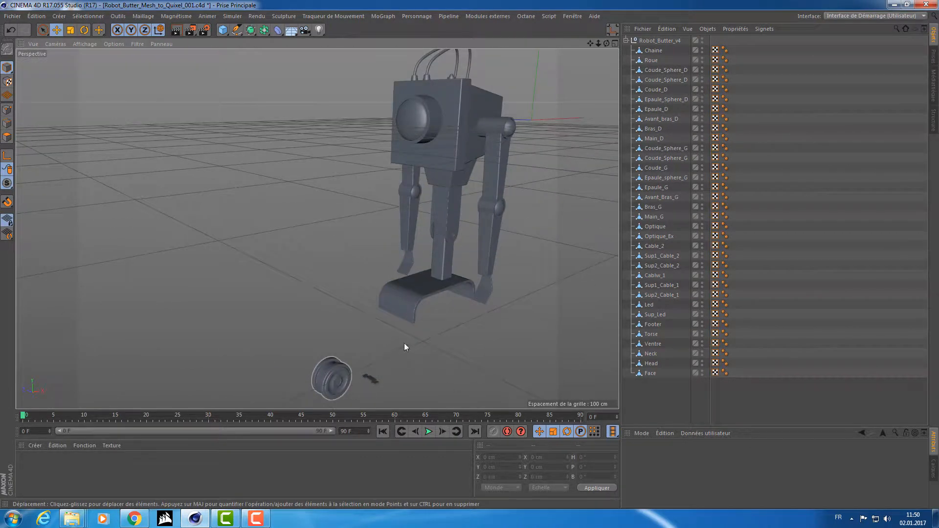
- Switch to the Butter_Robot folder in File Explorer and view the mSG1f72 reference image
mouse_move(72, 518)
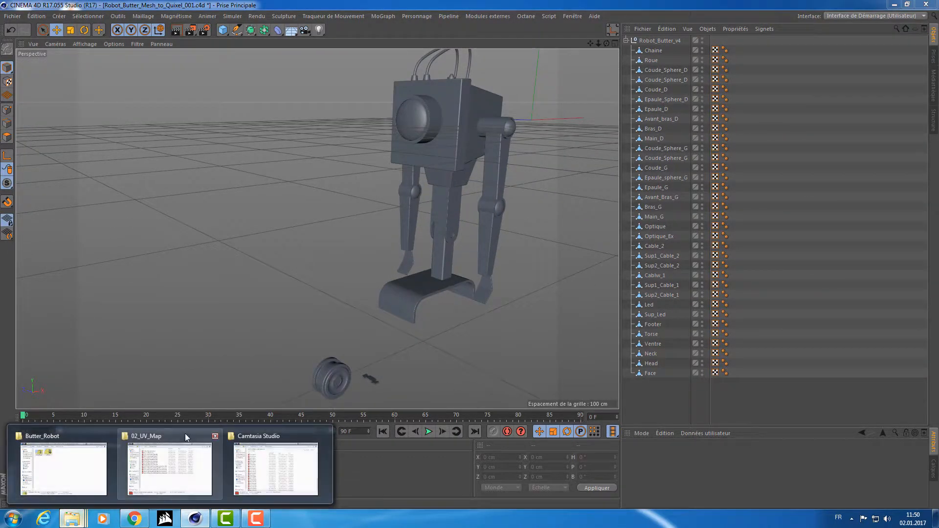
left_click(86, 461)
left_click(565, 291)
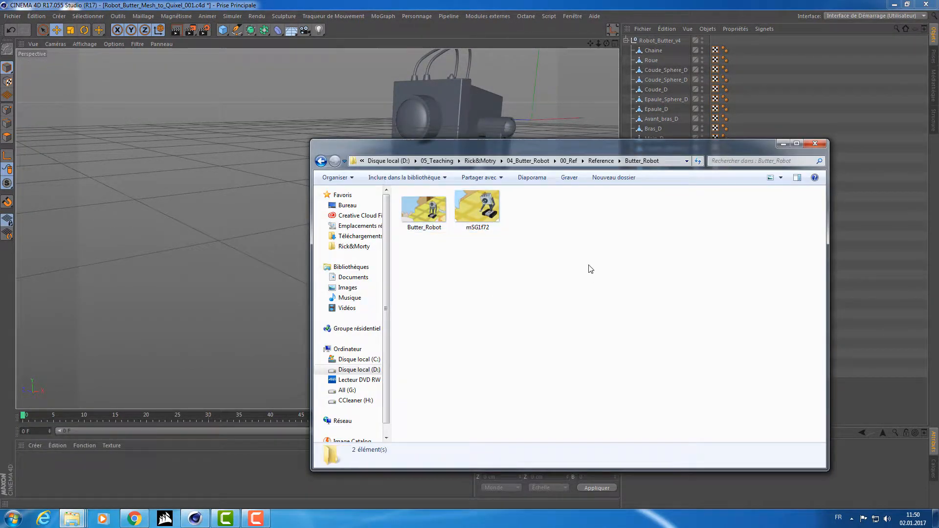
double_click(468, 205)
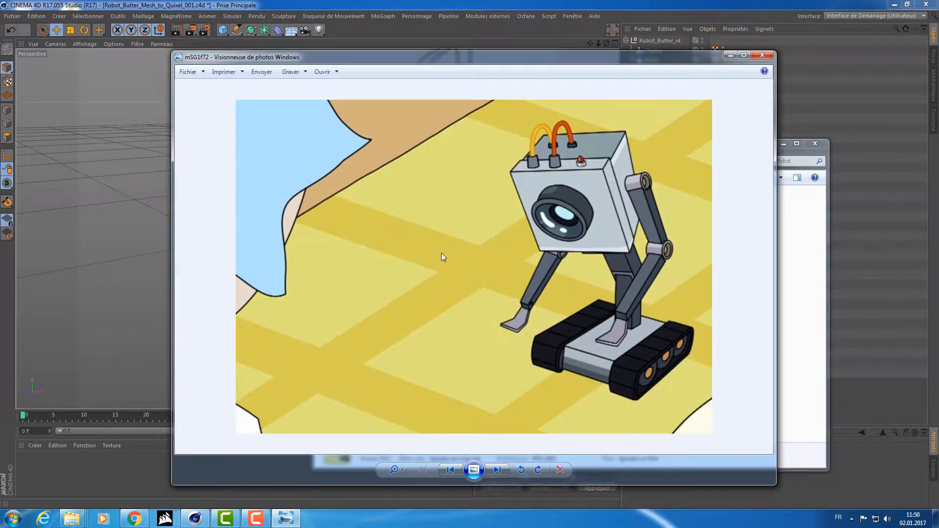
mouse_move(492, 58)
left_mouse_down()
mouse_move(552, 160)
mouse_move(516, 93)
mouse_move(484, 68)
left_mouse_up()
- Switch to Cinema 4D, open the Visualiseur and place its window over the viewport
left_click(436, 23)
left_click(477, 16)
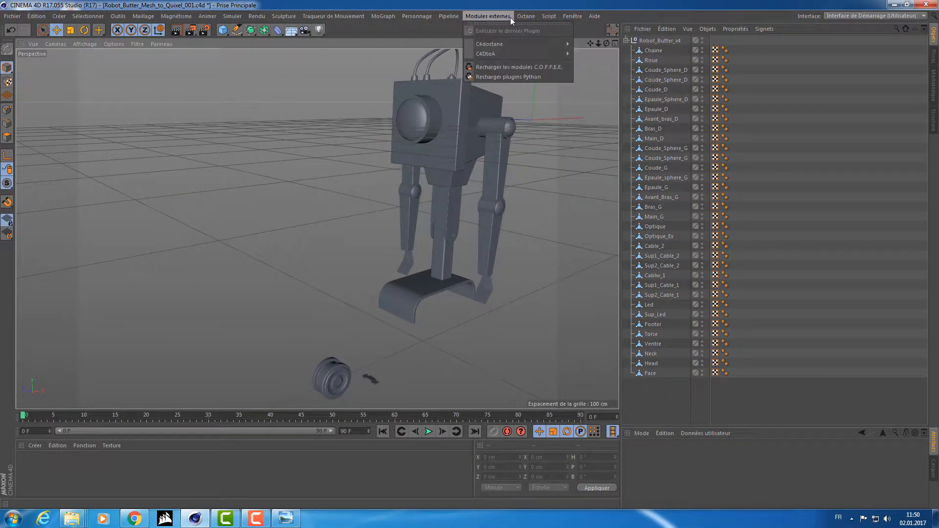
mouse_move(572, 16)
left_click(592, 191)
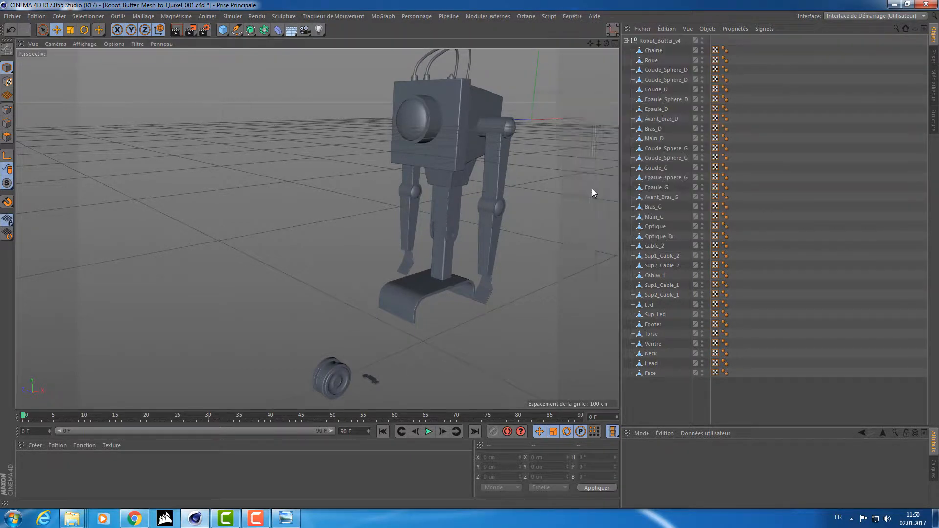
left_click_drag(330, 104, 496, 108)
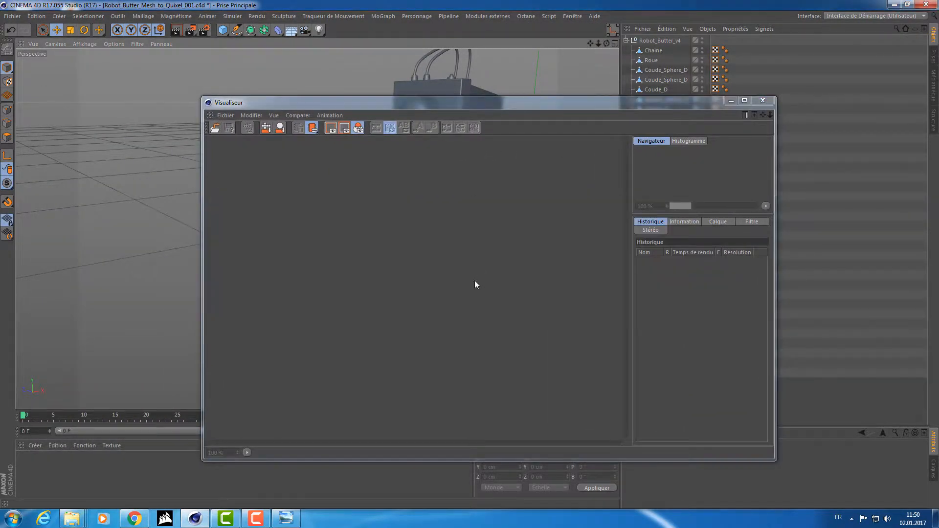
- Load the Butter_Robot and mSG1f72 reference images from the Butter_Robot folder into the Cinema 4D Visualiseur
key("alt+Tab")
left_click(477, 241)
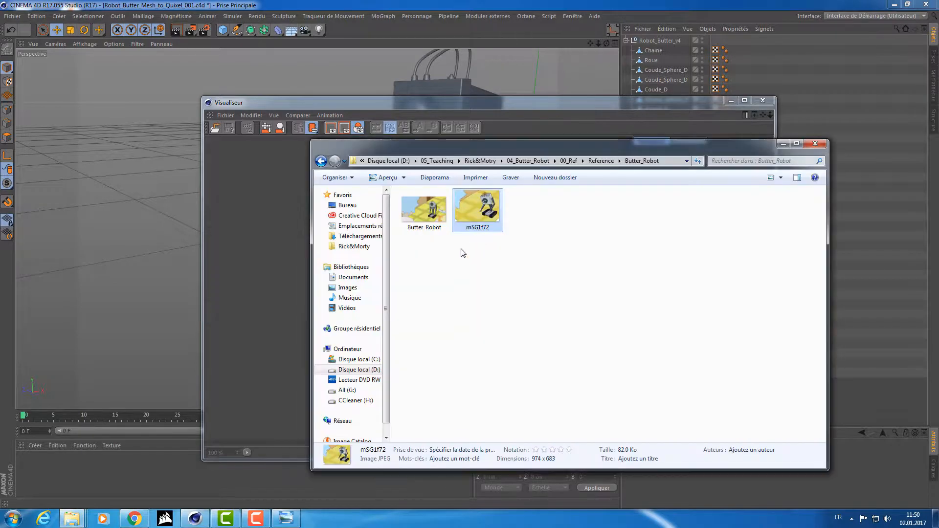
left_click_drag(526, 260, 299, 217)
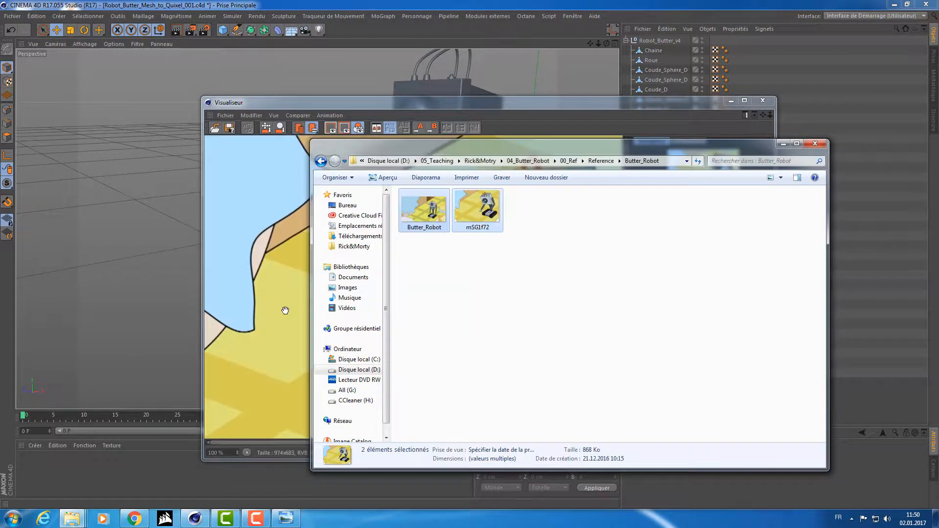
left_click(458, 314)
left_click(471, 217)
left_click_drag(477, 142, 540, 190)
left_click(547, 187)
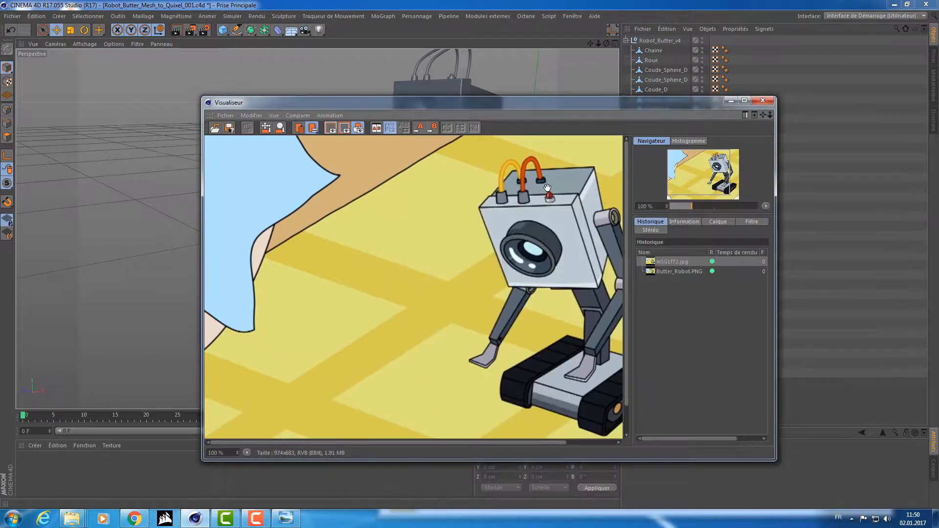
- Compare the two loaded reference images and display mSG1f72.jpg with the robot's body and tracks in view
left_click(662, 271)
left_click(665, 261)
left_click_drag(446, 272, 390, 241)
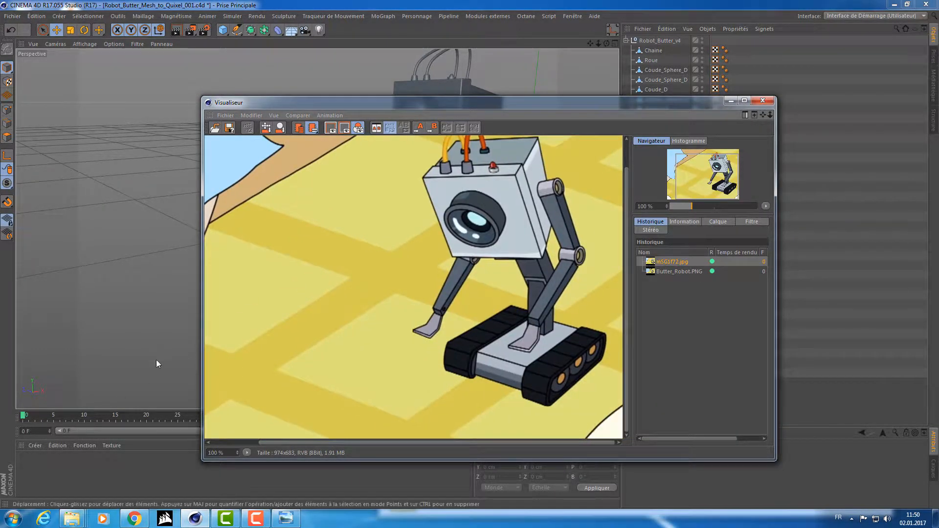
- Dock the Visualiseur beside the perspective viewport and enlarge its image area to show the whole reference robot
left_click_drag(412, 103, 473, 136)
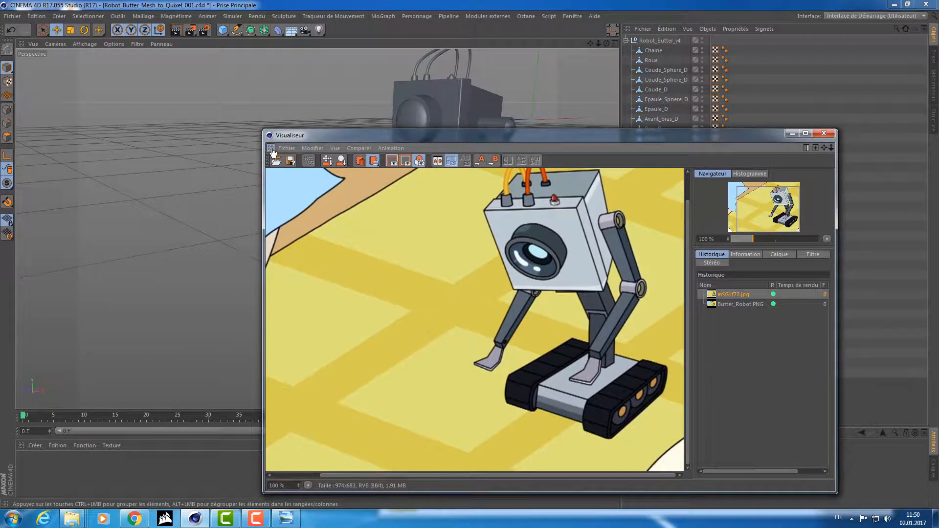
left_click_drag(615, 73, 615, 73)
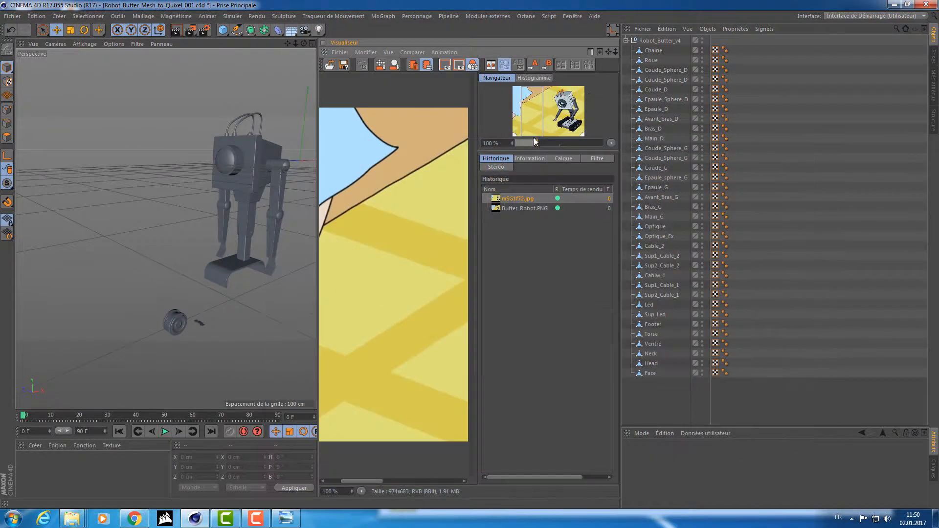
left_click_drag(363, 200, 189, 210)
mouse_move(396, 220)
left_mouse_down()
mouse_move(308, 238)
mouse_move(318, 242)
left_mouse_up()
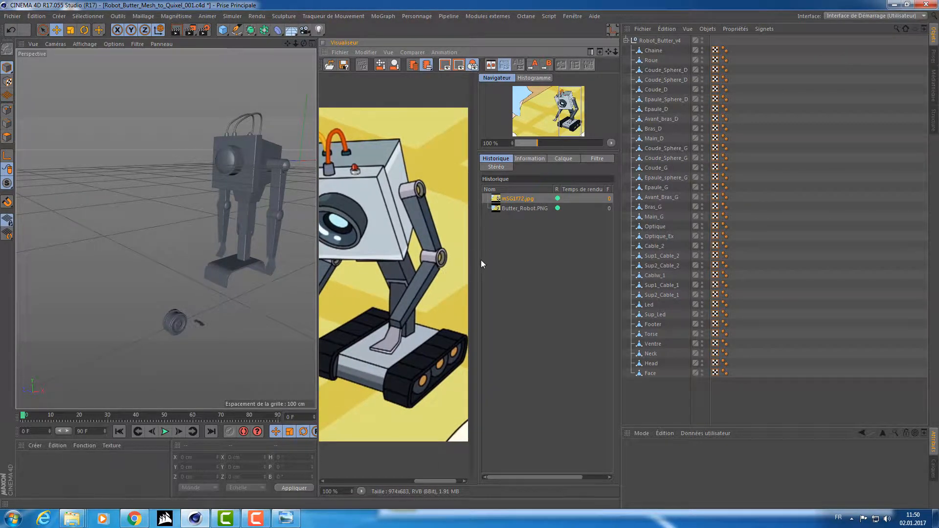
left_click_drag(477, 260, 615, 261)
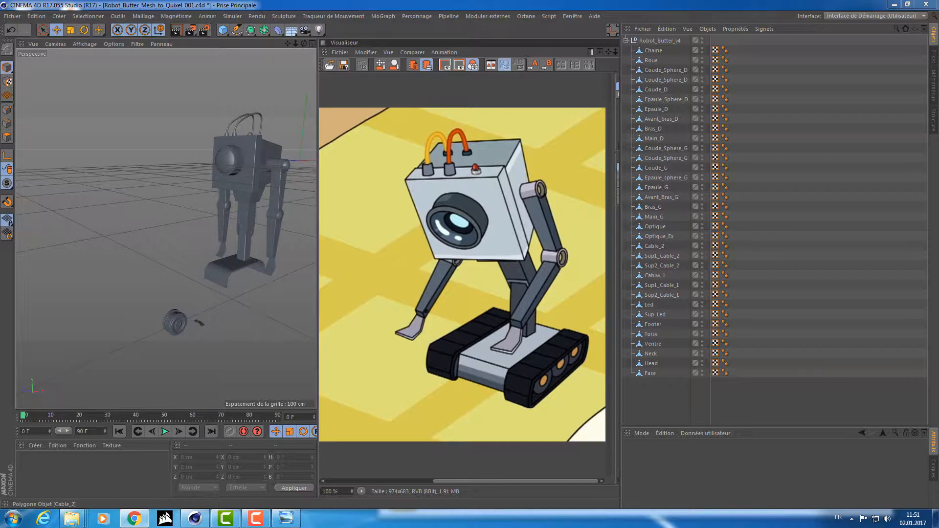
- Switch to the "id map quixel" image results in Chrome and close the Vidéo and Solid Angle tabs
left_click_drag(938, 111, 566, 2)
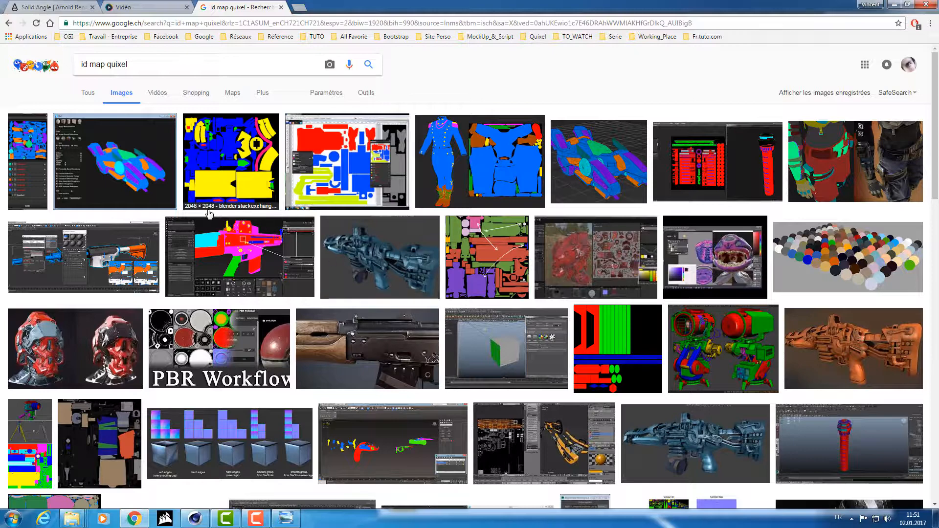
left_click(186, 7)
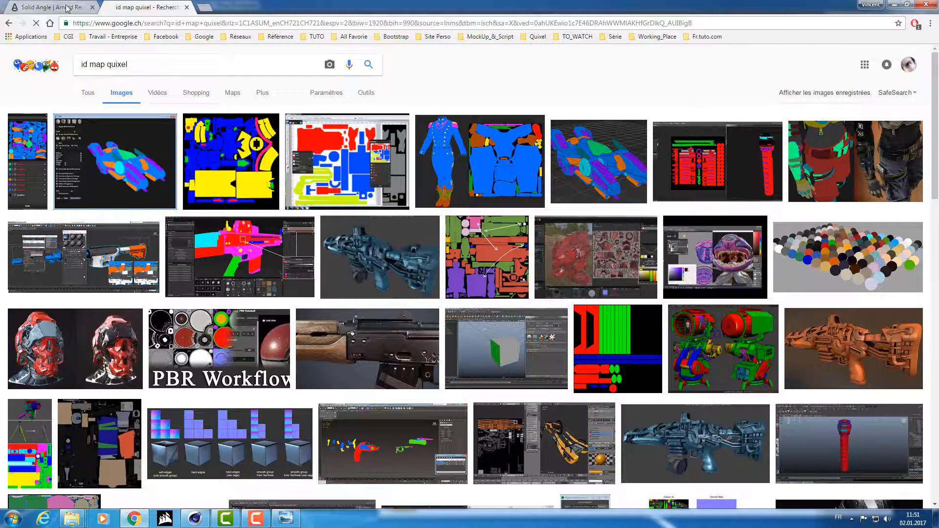
left_click(92, 8)
- Preview the Quixel ddointro examples and the Blender Stack Exchange colour ID map to study flat-colour material zones
left_click(34, 142)
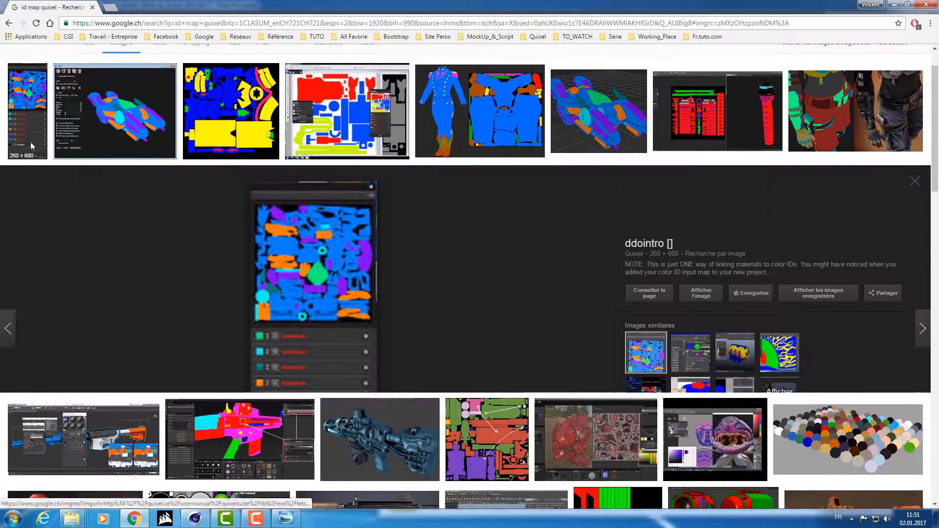
left_click(137, 98)
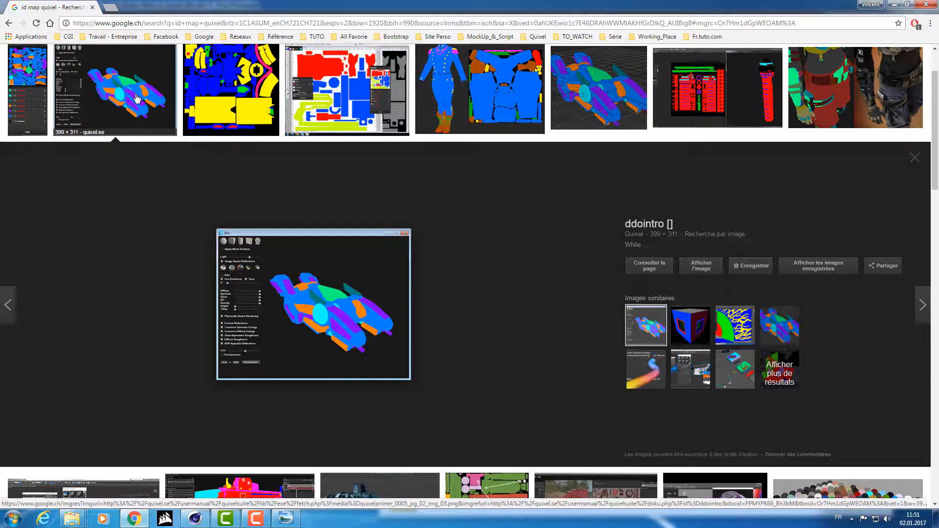
left_click(137, 99)
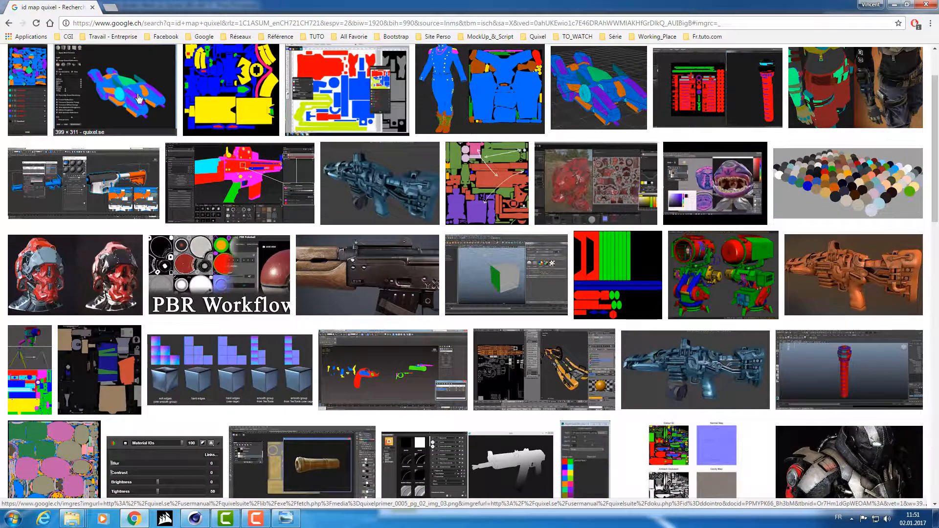
left_click(230, 93)
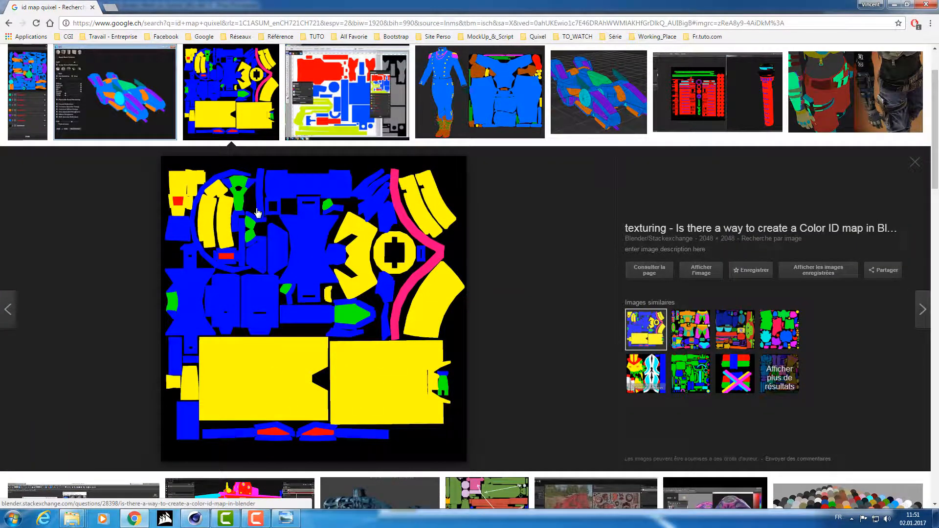
- Study the uniform, spaceship, control tower and Substance character ID map examples, and switch back to Cinema 4D
left_click(477, 108)
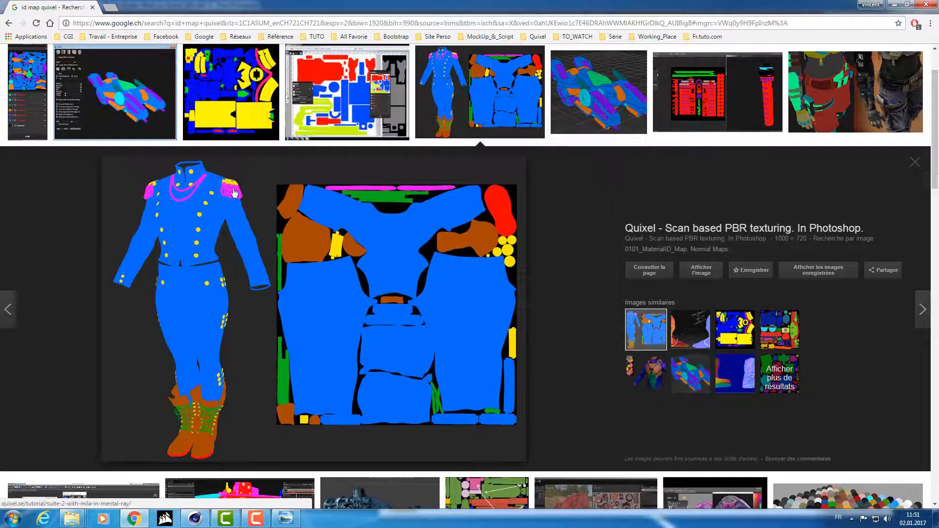
left_click(599, 98)
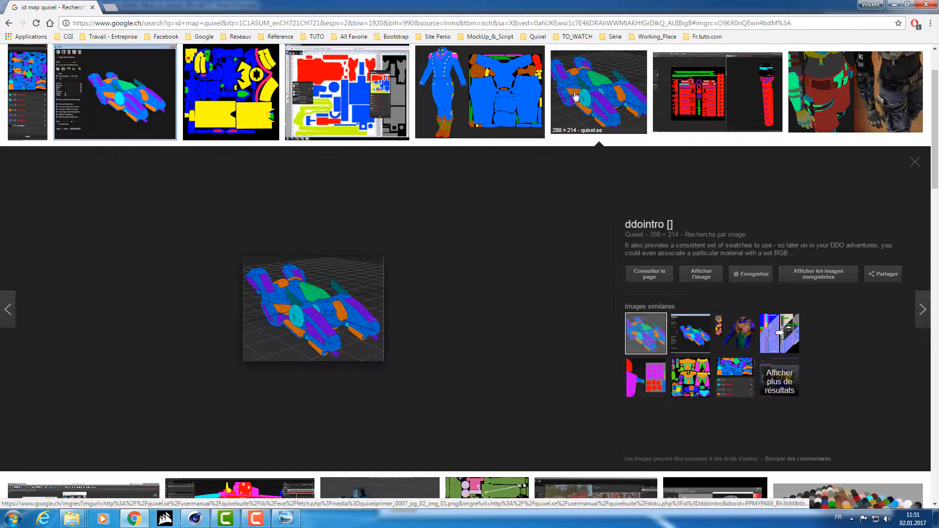
left_click(699, 91)
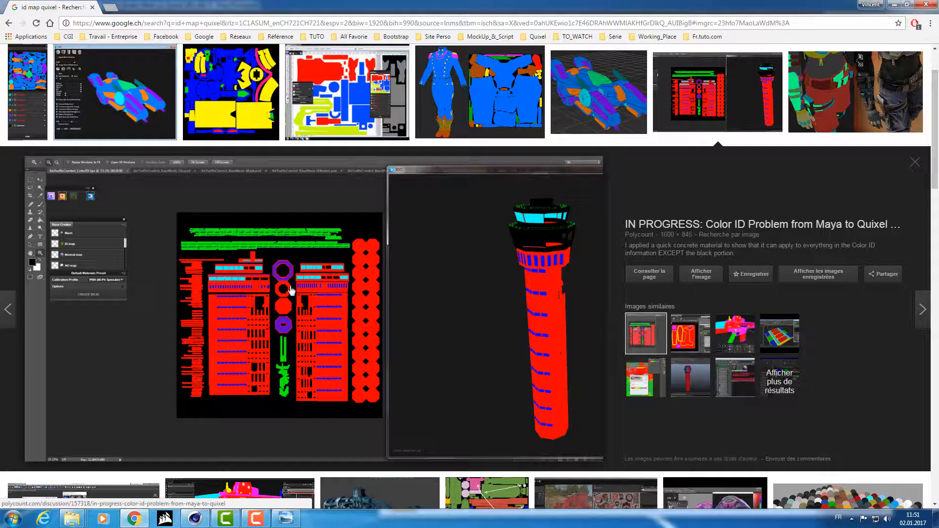
left_click(824, 104)
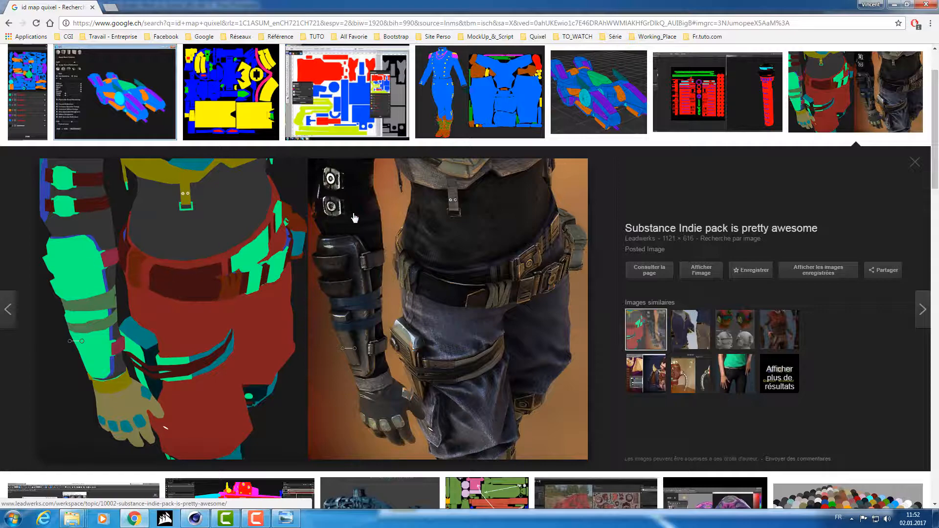
left_click_drag(452, 9, 938, 6)
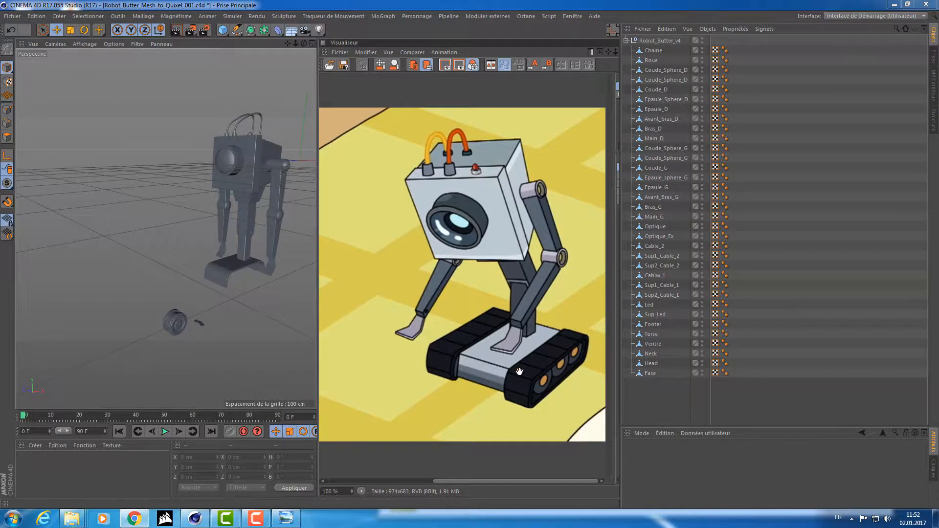
- Create a new material and name it Gris_Clair
double_click(115, 468)
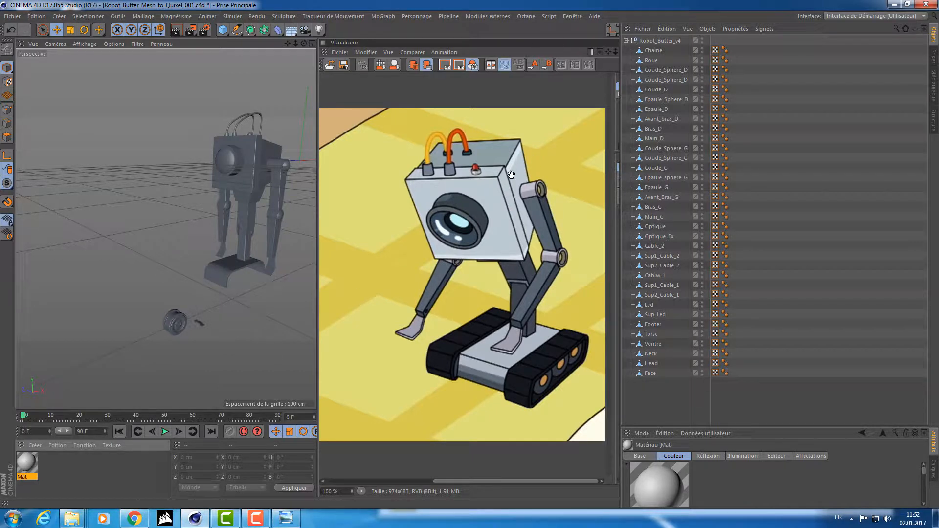
double_click(23, 477)
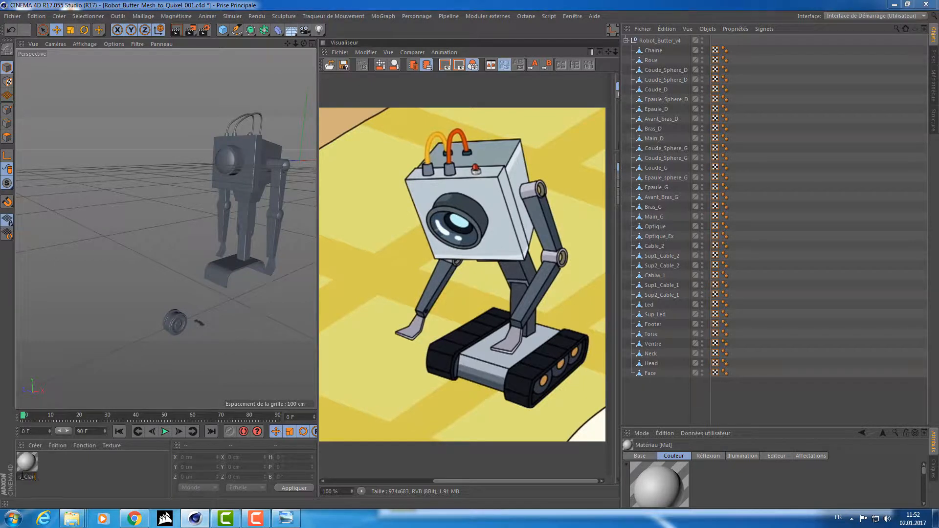
type("Gris_Clair")
key("Return")
- Duplicate the Gris_Clair material and rename the copy Gris_Dark
left_click_drag(23, 468, 45, 469, "ctrl")
key("Return")
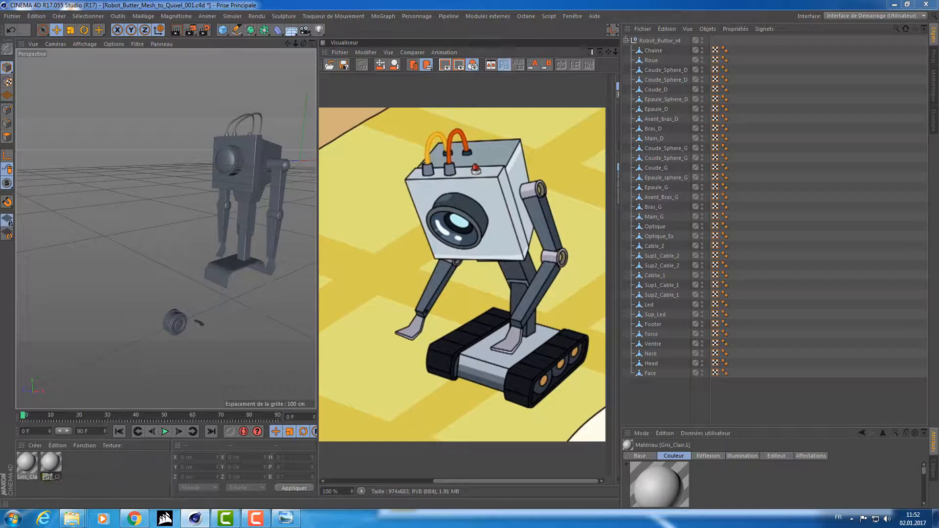
double_click(50, 476)
type("Gris_Dark")
key("Return")
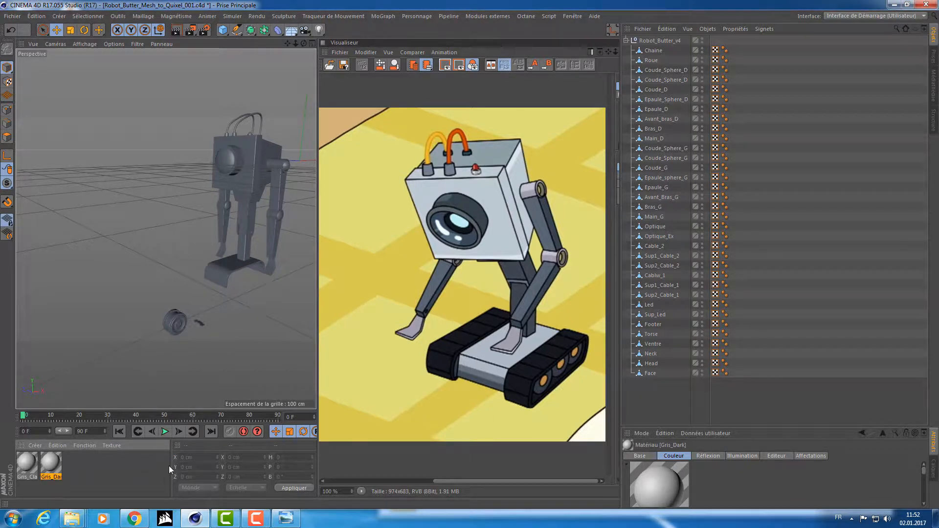
- Duplicate the Gris_Dark material and rename the copy Black
left_click(84, 466)
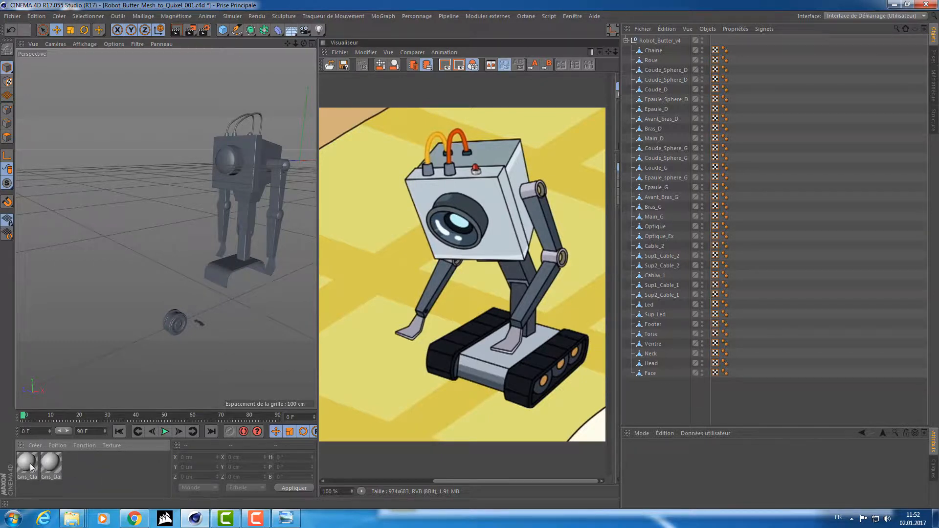
left_click(54, 468)
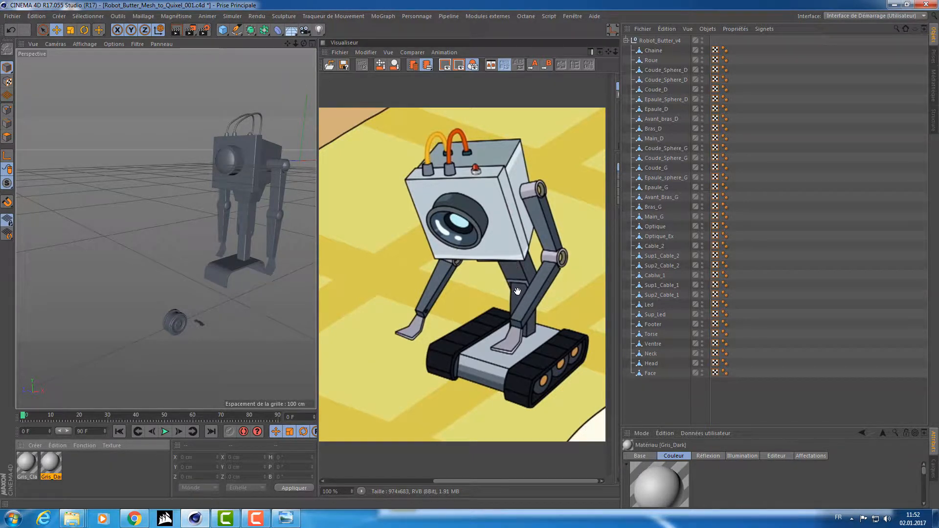
left_click_drag(87, 464, 87, 466, "ctrl")
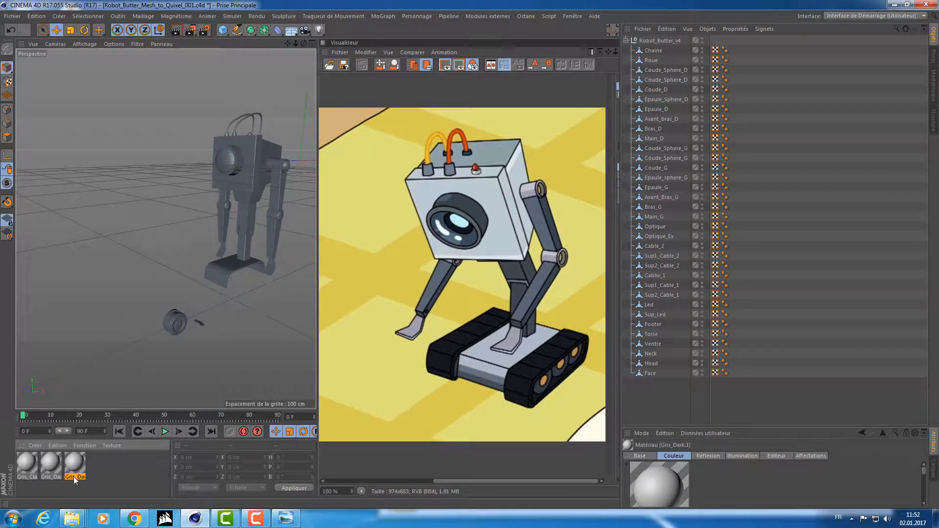
type("Black")
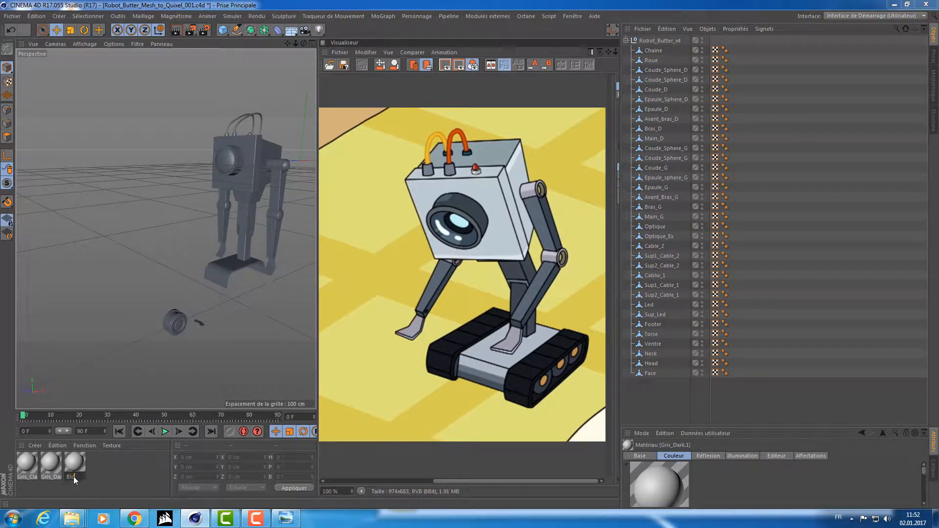
key("Return")
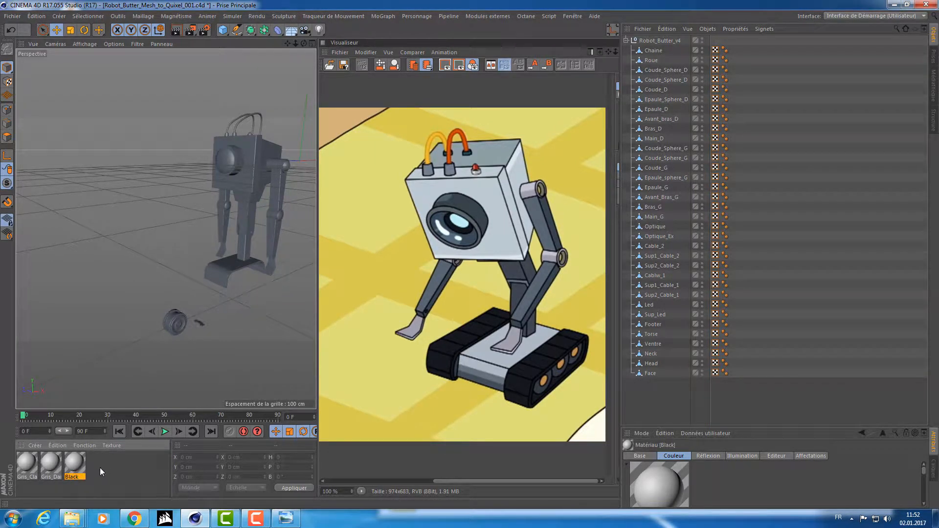
- Duplicate the Black material and rename the copy Caine
left_click(74, 465)
left_click_drag(102, 470, 97, 468, "ctrl")
double_click(96, 478)
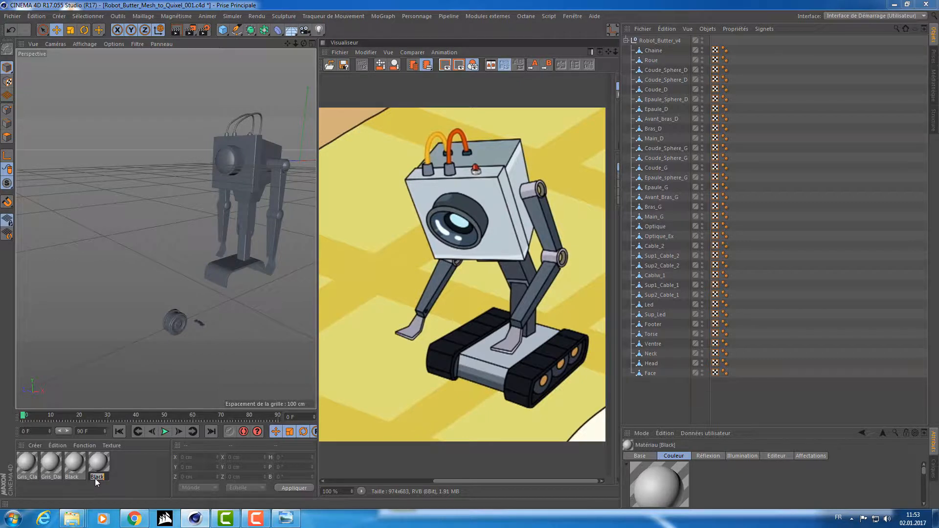
type("Caine")
key("Return")
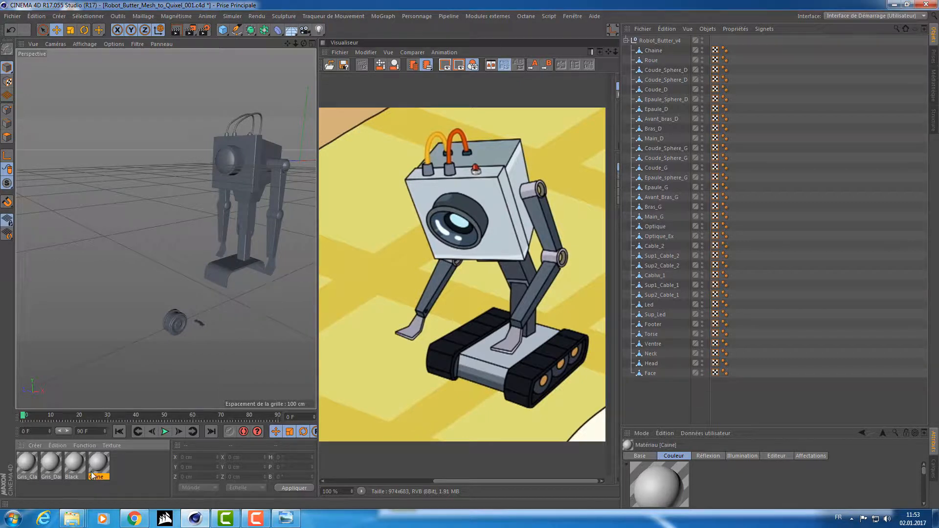
- Examine the separate wheel and chain link up close and review the four materials against the reference image
scroll(218, 332, "up", 6)
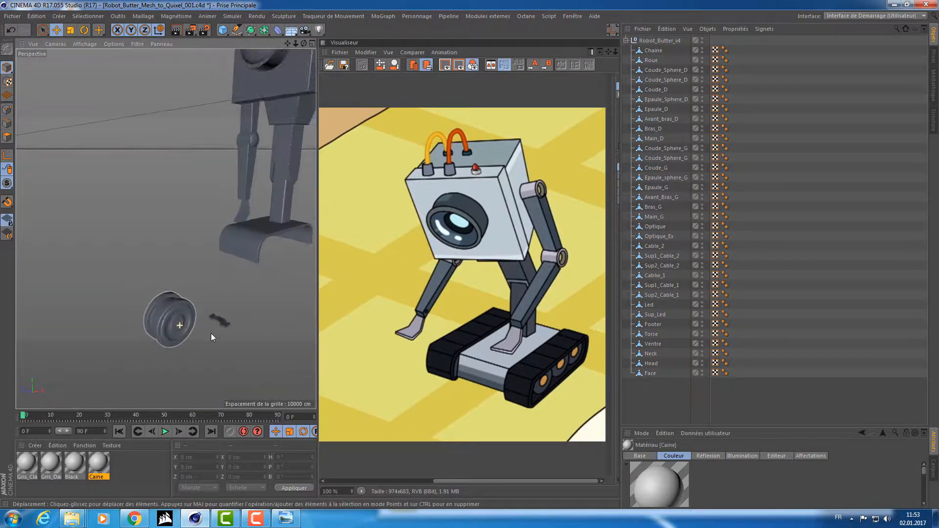
middle_click_drag(218, 332, 196, 299, "alt")
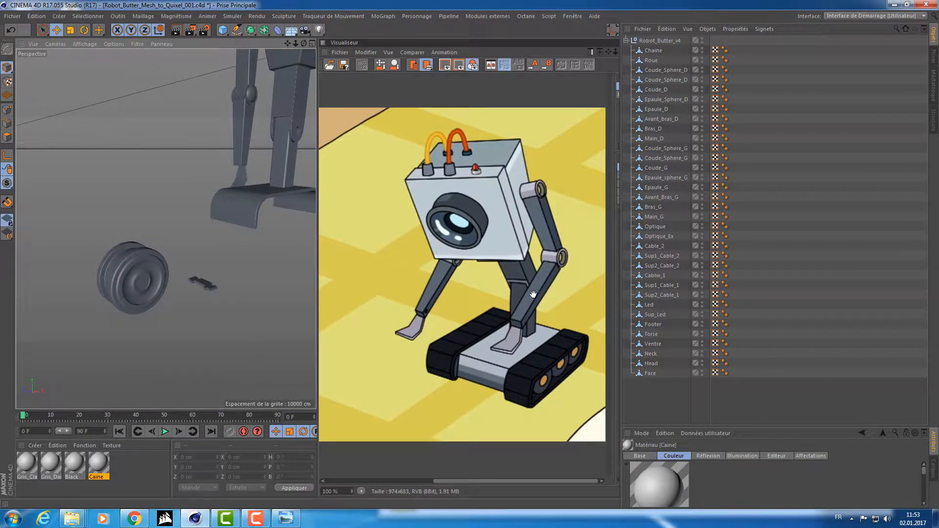
left_click(102, 473)
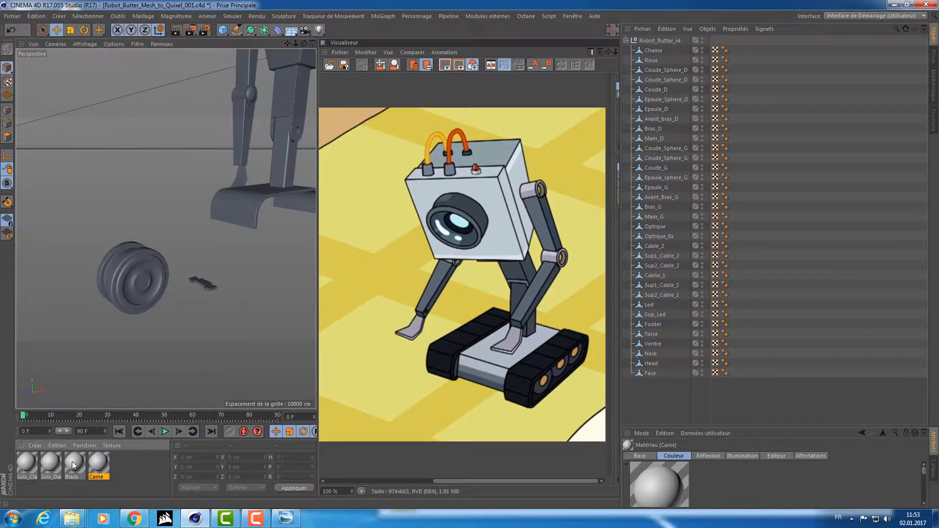
left_click(72, 463)
left_click(63, 464)
left_click(28, 464)
- Duplicate the Caine material and rename the copy Cable_Jaune
left_click(117, 475)
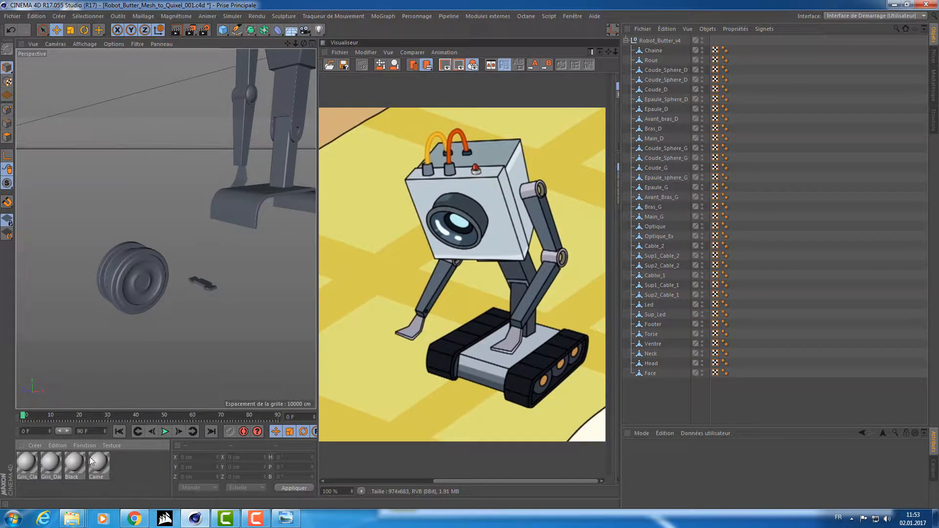
left_click_drag(91, 460, 122, 469, "ctrl")
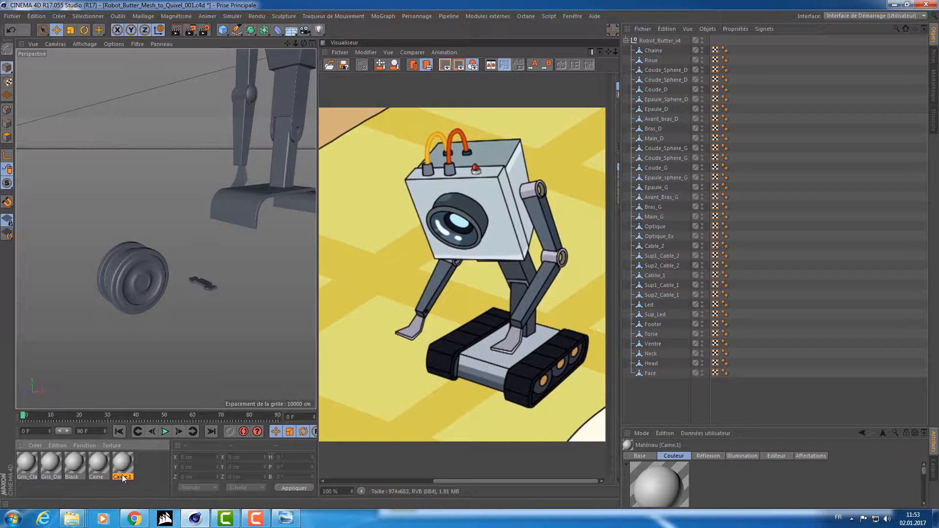
double_click(122, 477)
type("Cable")
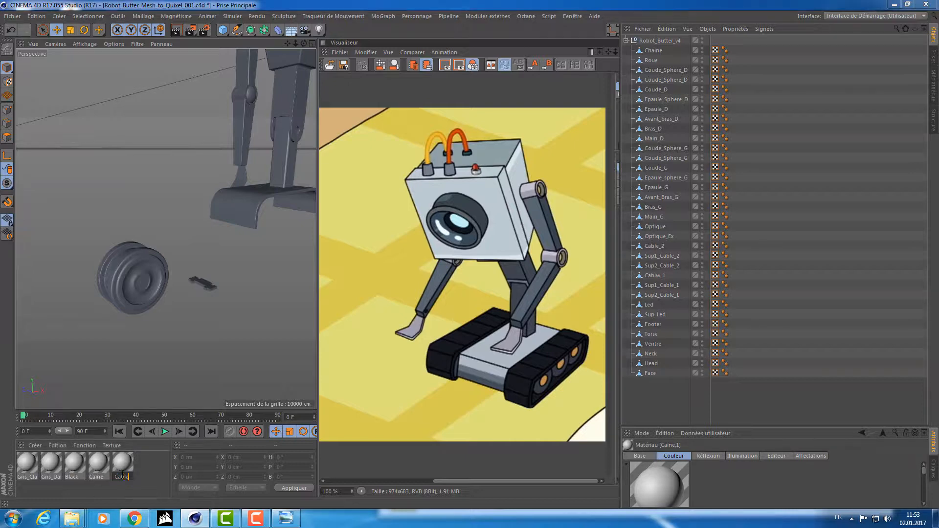
key("Return")
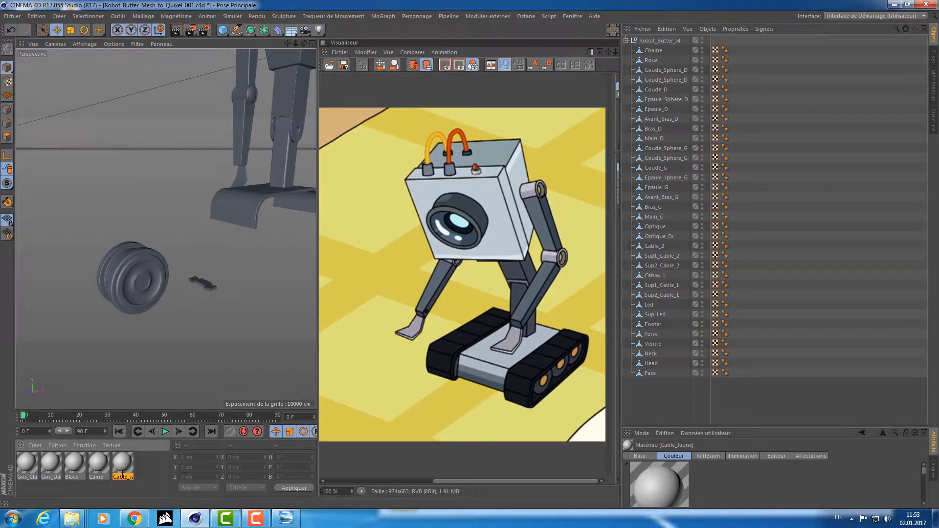
- Duplicate the Cable_Jaune material and rename the copy Cable_Orange
left_click_drag(121, 467, 139, 469, "ctrl")
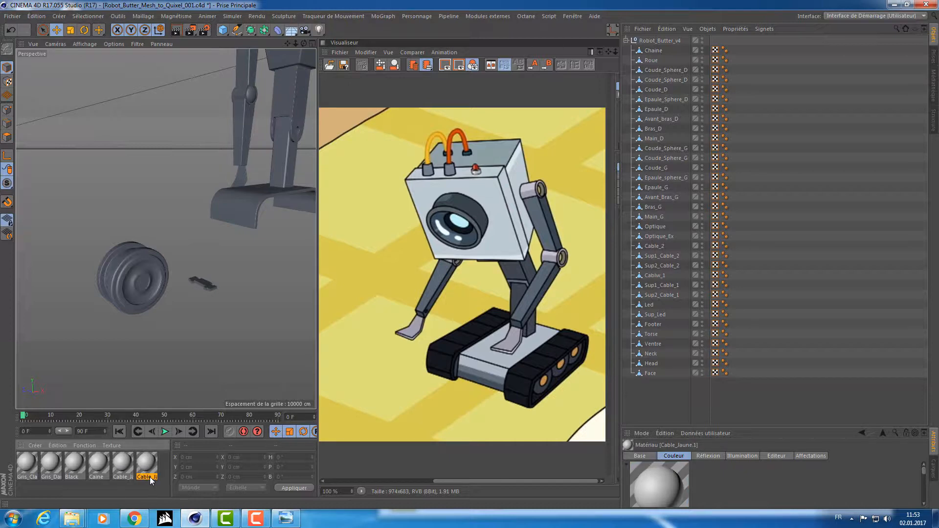
double_click(145, 477)
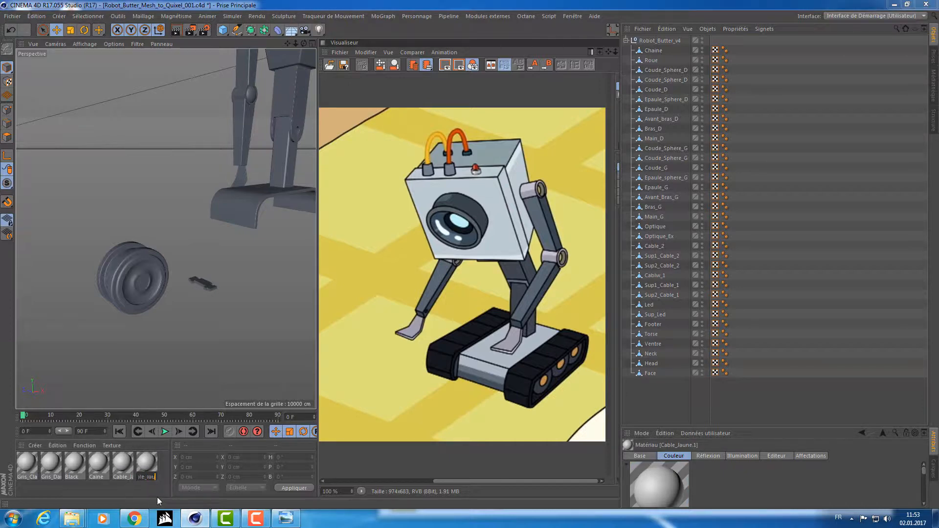
type("Cable_Orange")
key("Return")
- Duplicate the Cable_Orange material, enlarge the material area and rename the copy Bouton_Rouge
left_click_drag(150, 470, 158, 470, "ctrl")
left_click(33, 492)
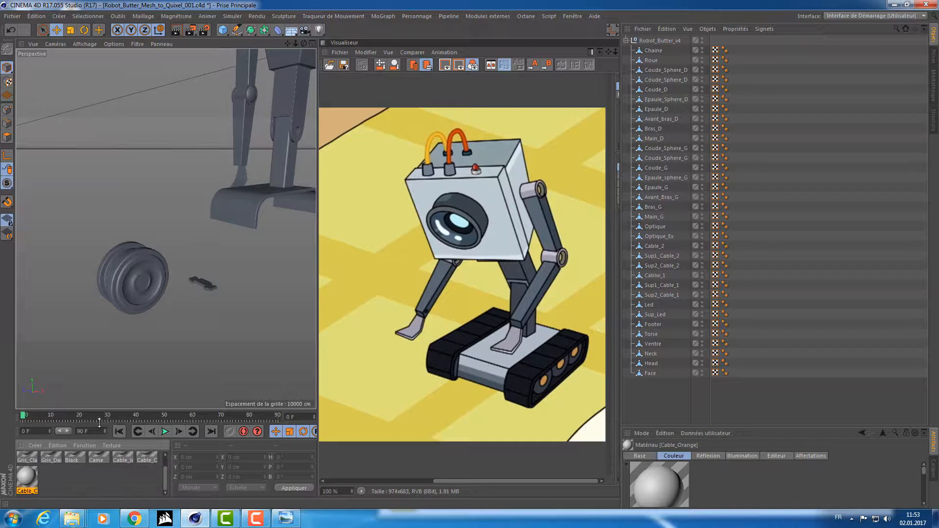
left_click_drag(130, 409, 129, 350)
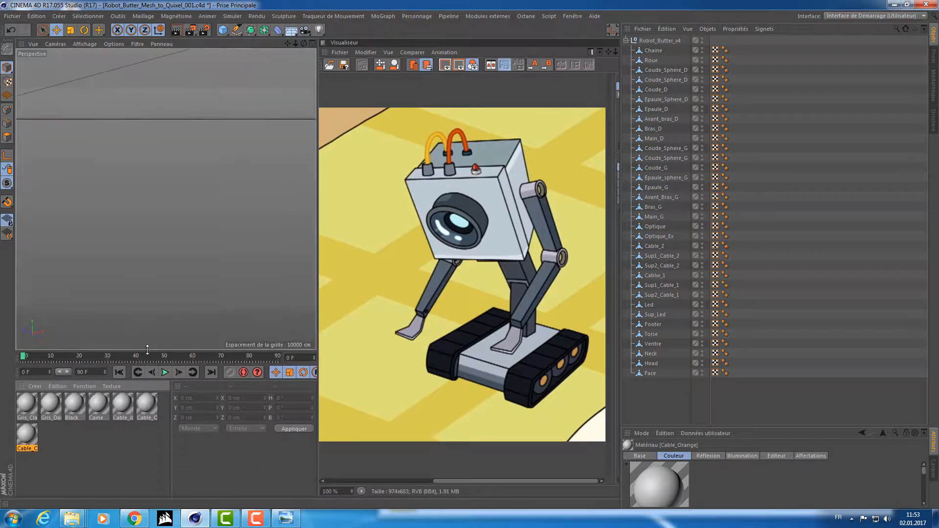
double_click(29, 446)
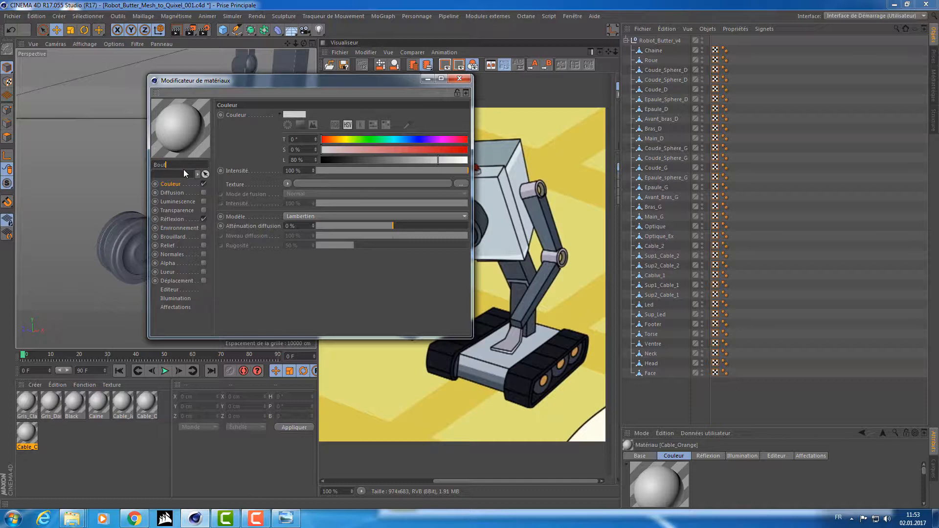
type("Bouton_Rouge")
key("Return")
left_click_drag(193, 165, 137, 161)
left_click(460, 79)
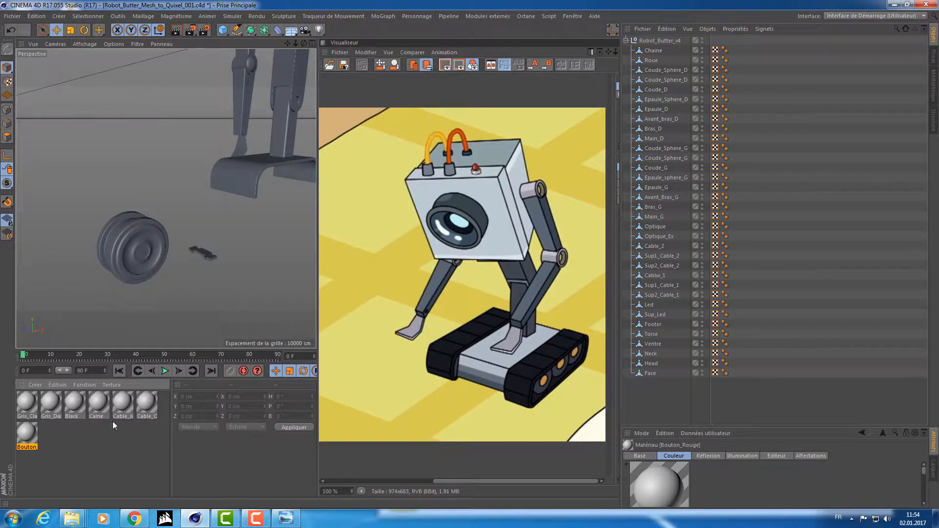
- Disable the colour and reflection channels of the Bouton_Rouge material and enable its luminescence channel
scroll(207, 215, "up", 2)
scroll(206, 209, "down", 3)
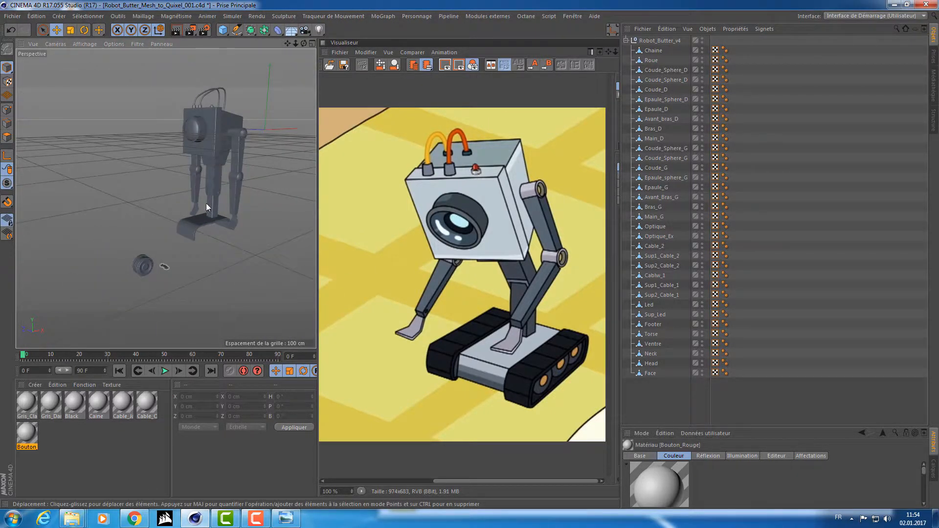
scroll(207, 203, "up", 6)
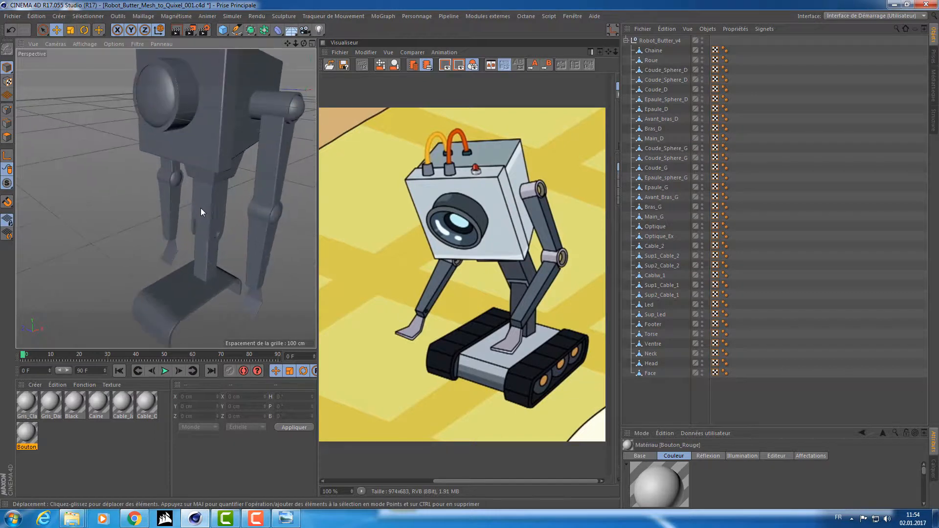
mouse_move(200, 207)
left_mouse_down("alt")
mouse_move(185, 216)
mouse_move(189, 186)
mouse_move(211, 205)
left_mouse_up("alt")
left_click(57, 492)
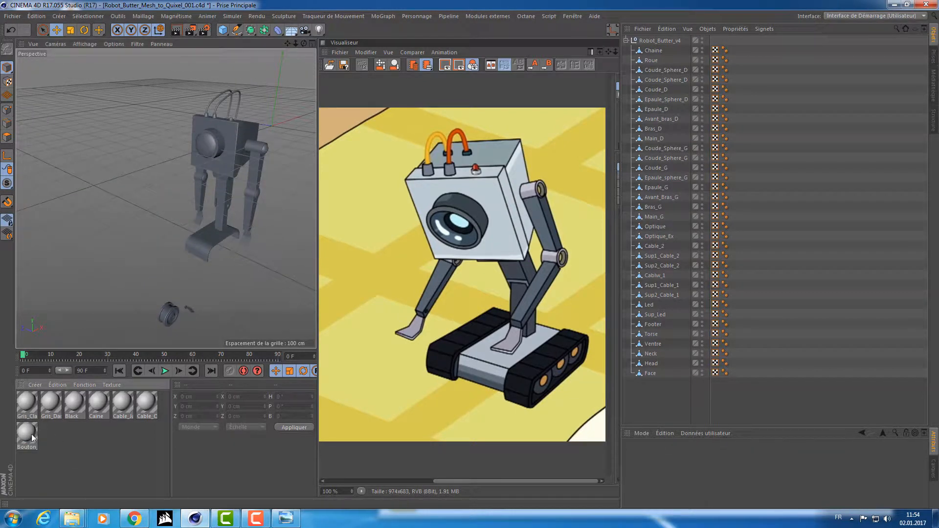
double_click(31, 435)
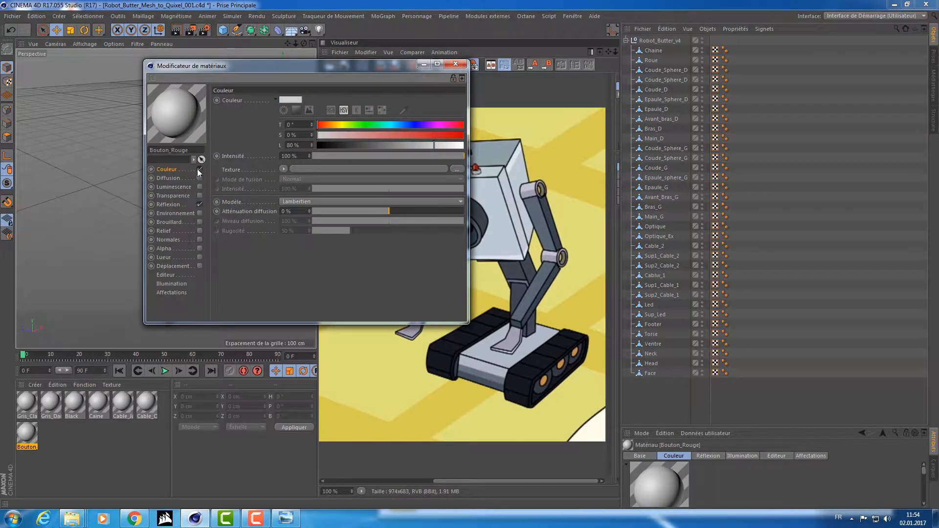
left_click(199, 170)
left_click(199, 205)
left_click(184, 195)
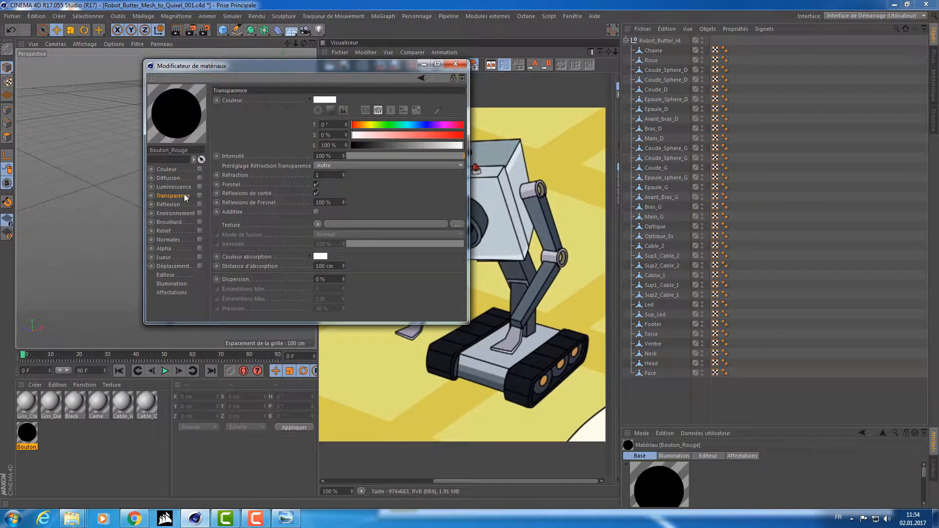
left_click(174, 187)
left_click(199, 186)
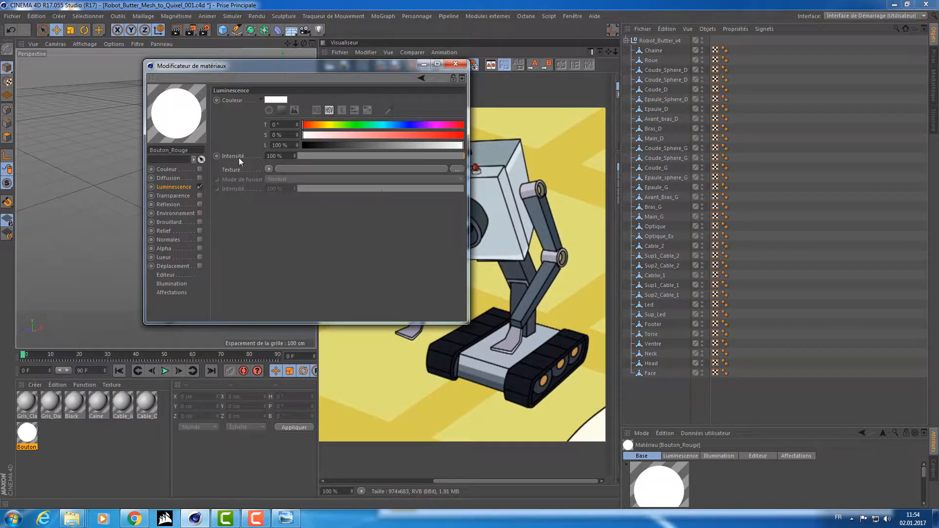
- Set the luminescence colour of Bouton_Rouge to pure red with 100% saturation
left_click_drag(286, 65, 203, 191)
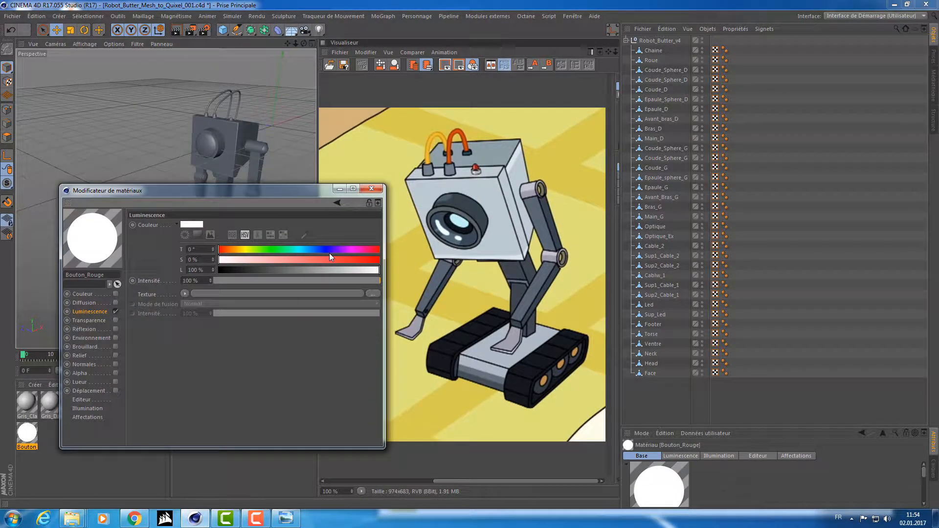
left_click_drag(329, 256, 419, 273)
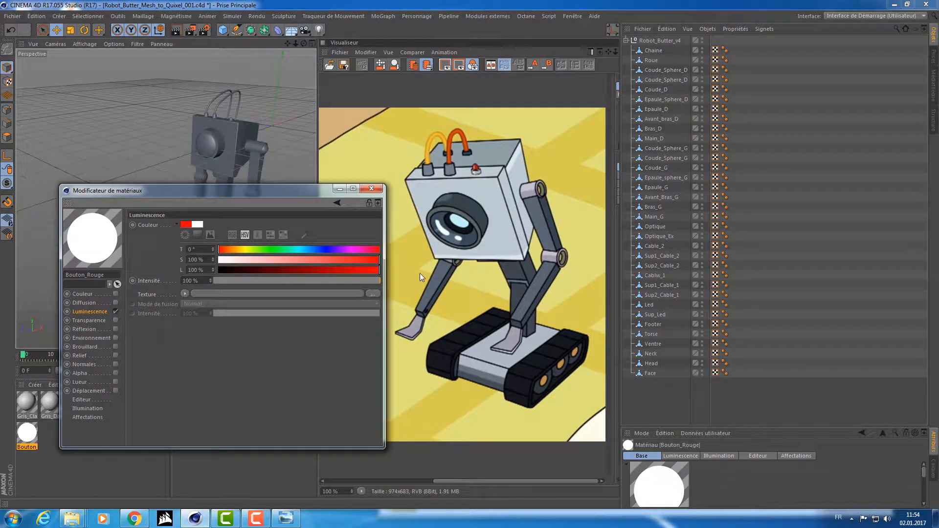
left_click(372, 189)
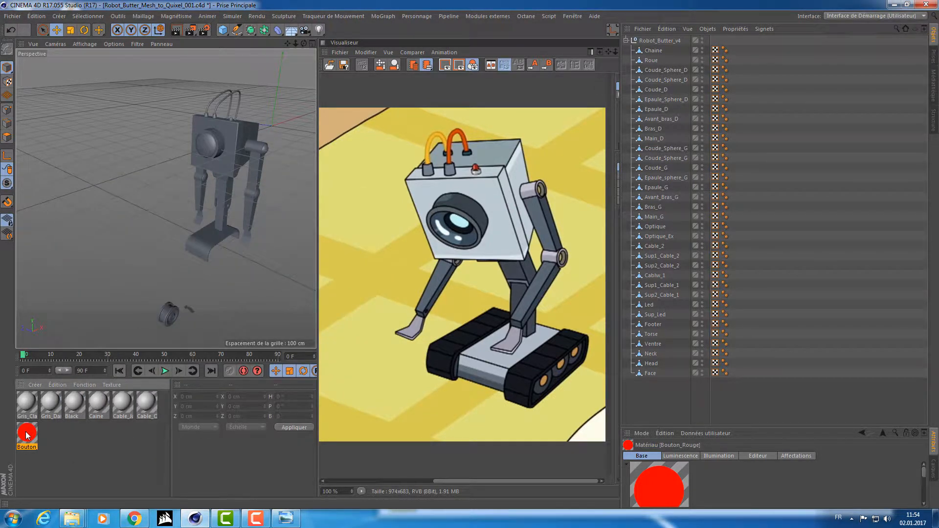
- Apply the Bouton_Rouge material to the LED dome on top of the robot's head and render the view
right_click_drag(233, 105, 289, 101, "alt")
middle_click_drag(230, 201, 215, 147, "alt")
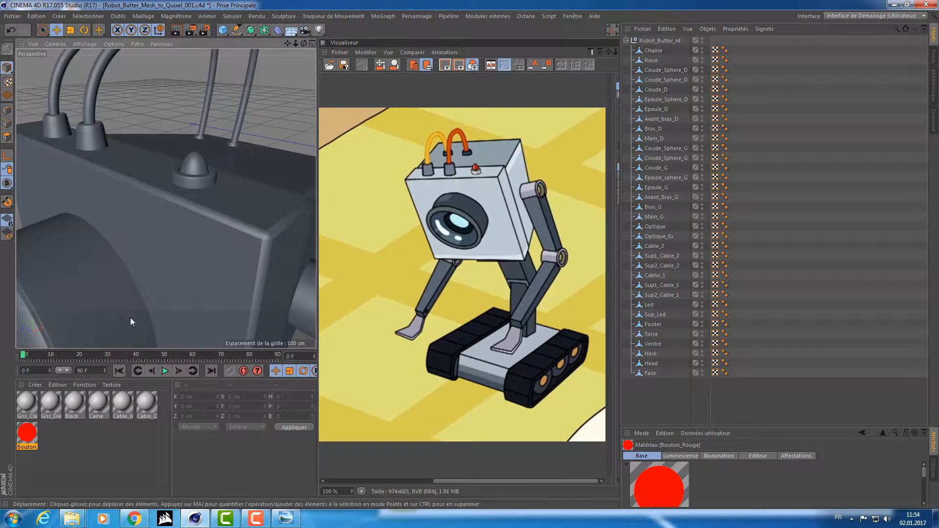
left_click_drag(27, 436, 193, 165)
scroll(248, 187, "down", 5)
scroll(237, 186, "up", 6)
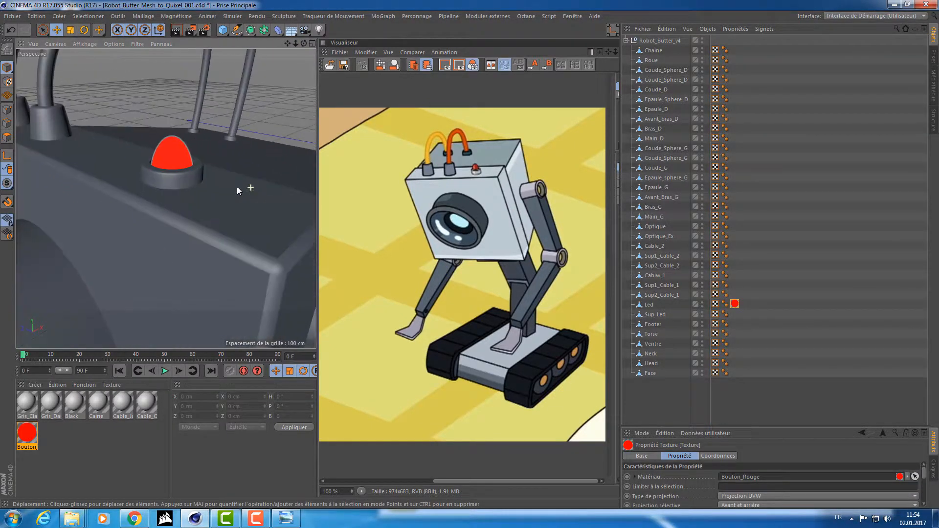
middle_click_drag(166, 198, 210, 185, "alt")
left_click_drag(209, 185, 202, 187, "alt")
key("ctrl+r")
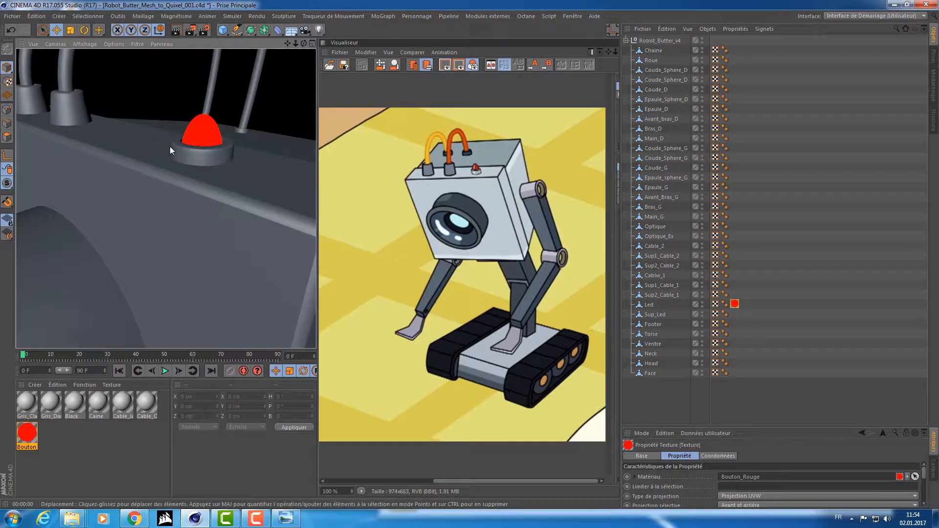
- Start a new project with a wider viewport and create a luminescence-only material in pure red with 100% saturation
key("ctrl+n")
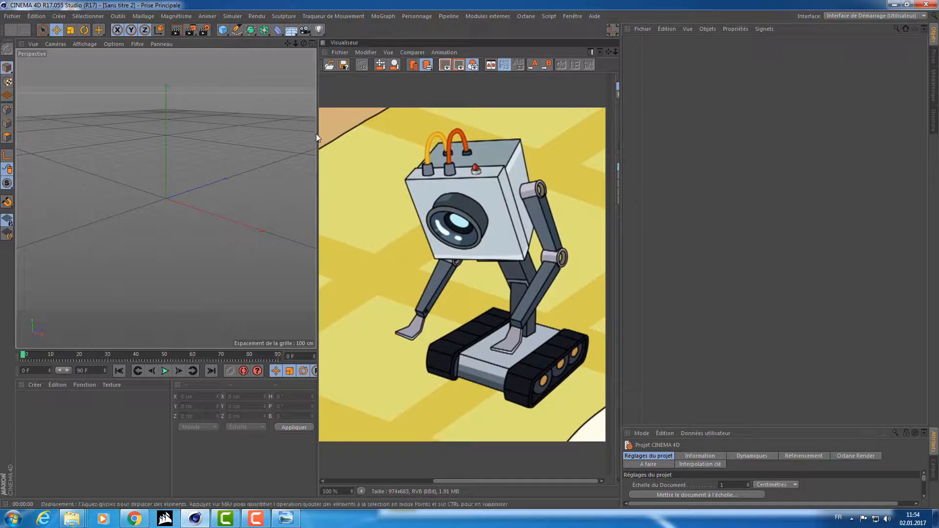
left_click_drag(316, 133, 524, 134)
double_click(135, 429)
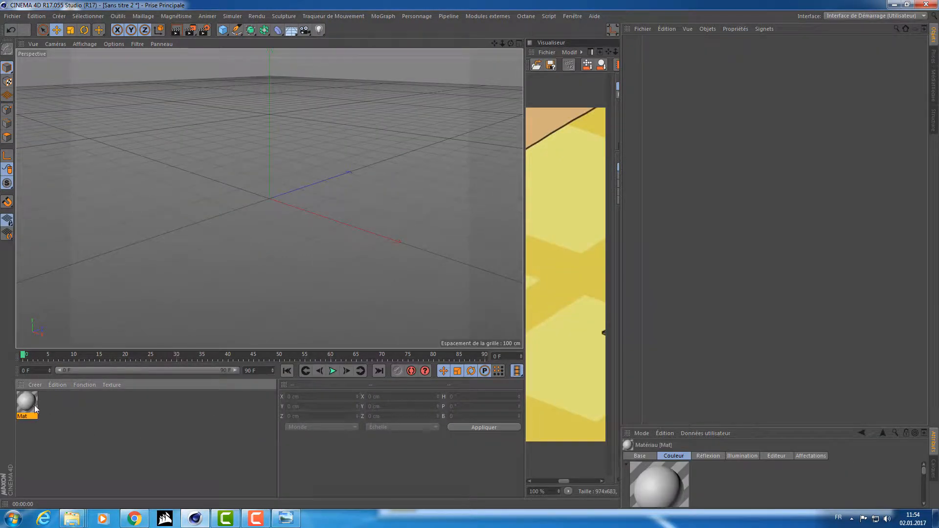
double_click(27, 403)
left_click(200, 169)
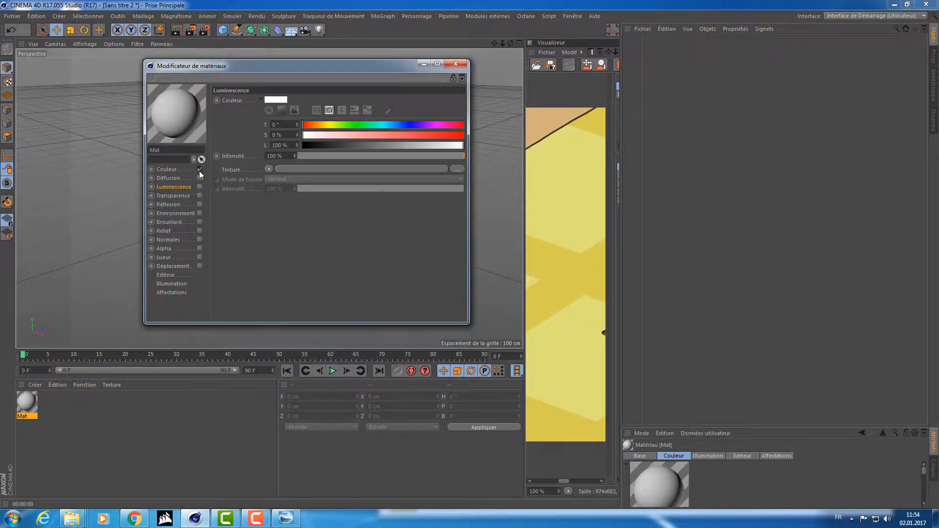
left_click(199, 186)
left_click_drag(341, 135, 464, 134)
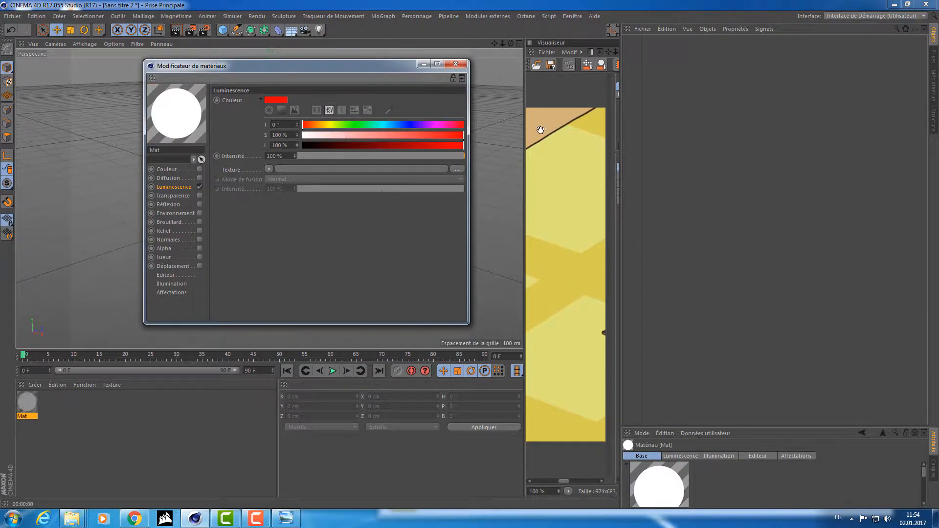
left_click(455, 63)
- Make two copies of the red material and set their luminescence hues to green (113°) and blue
left_click_drag(27, 404, 51, 406, "ctrl")
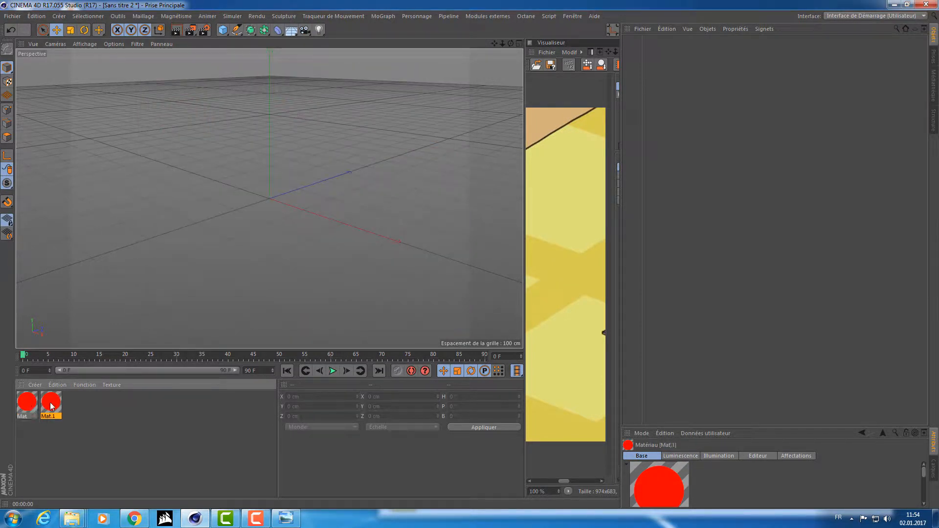
double_click(53, 406)
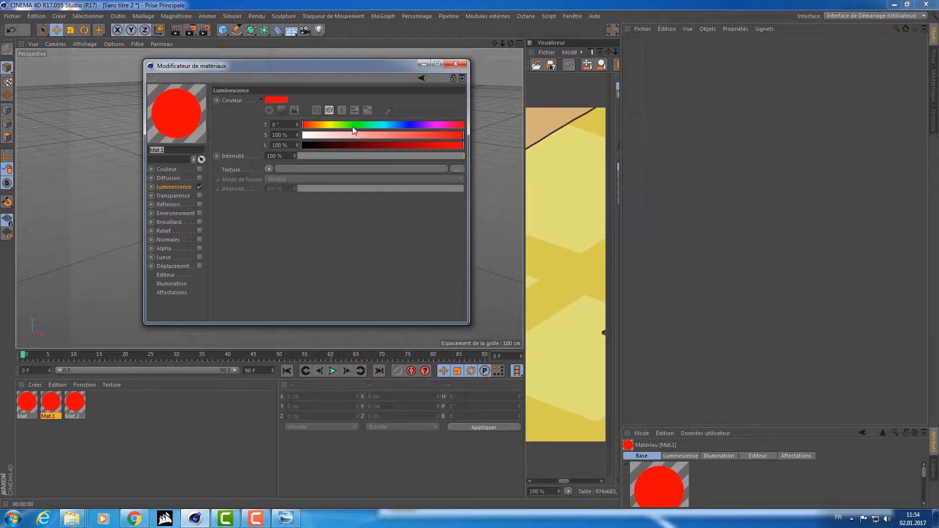
left_click(352, 127)
double_click(75, 404)
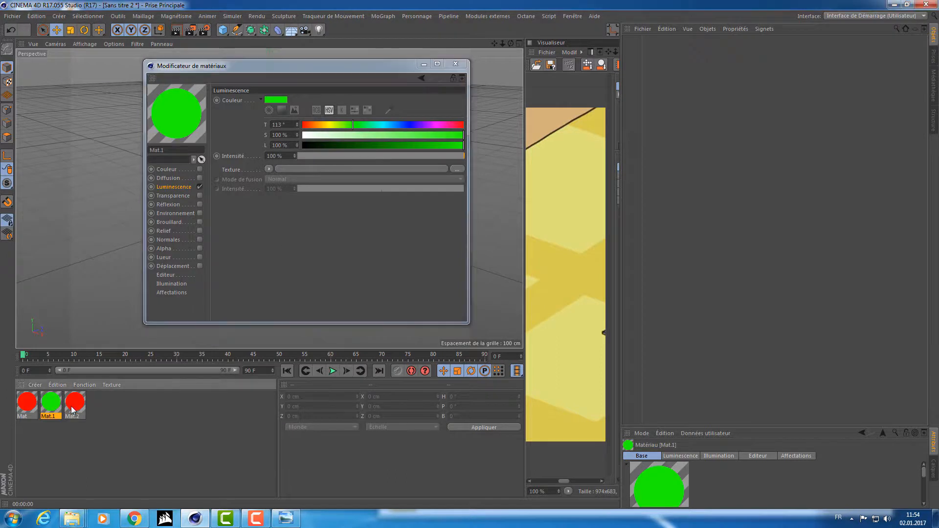
left_click(403, 126)
left_click(457, 64)
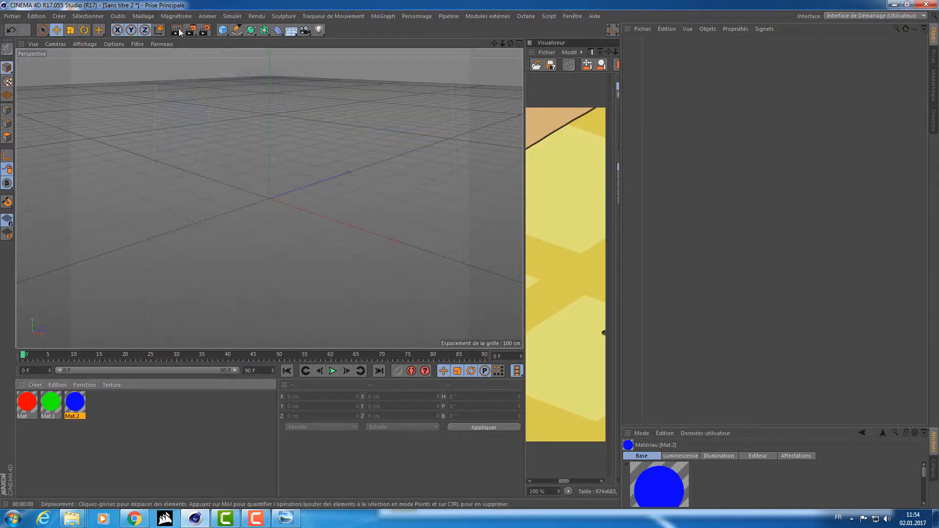
- Add three 200 cm cubes and place them diagonally in a row, slightly overlapping
left_click(227, 31)
left_click_drag(318, 177, 258, 191, "ctrl")
left_click_drag(270, 232, 230, 222)
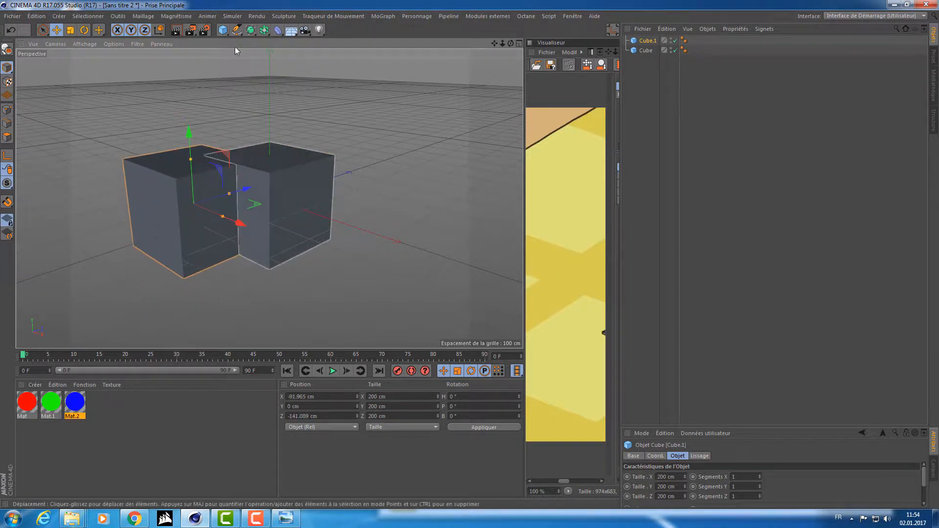
left_click(224, 30)
left_click_drag(330, 198, 395, 197)
left_click(142, 421)
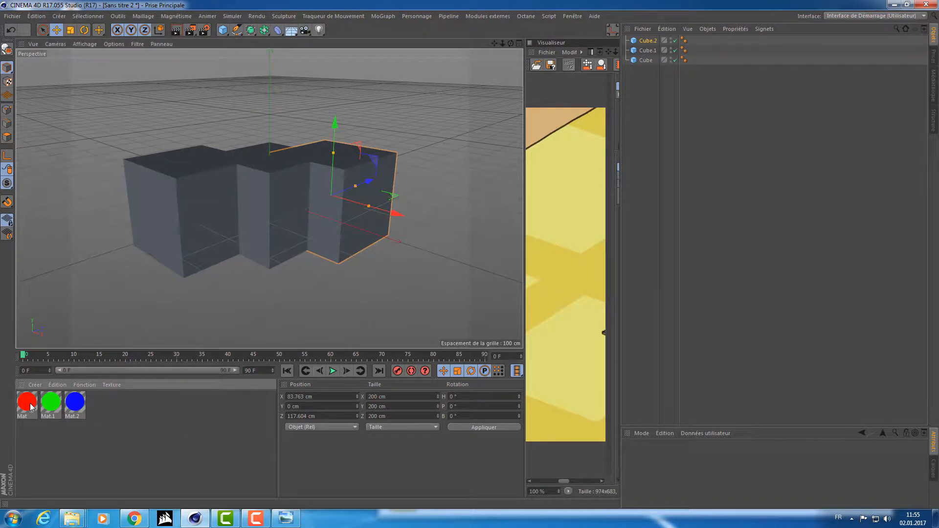
- Apply the red, green and blue materials to one cube each, from the nearest to the farthest, and render the view
left_click_drag(30, 407, 255, 192)
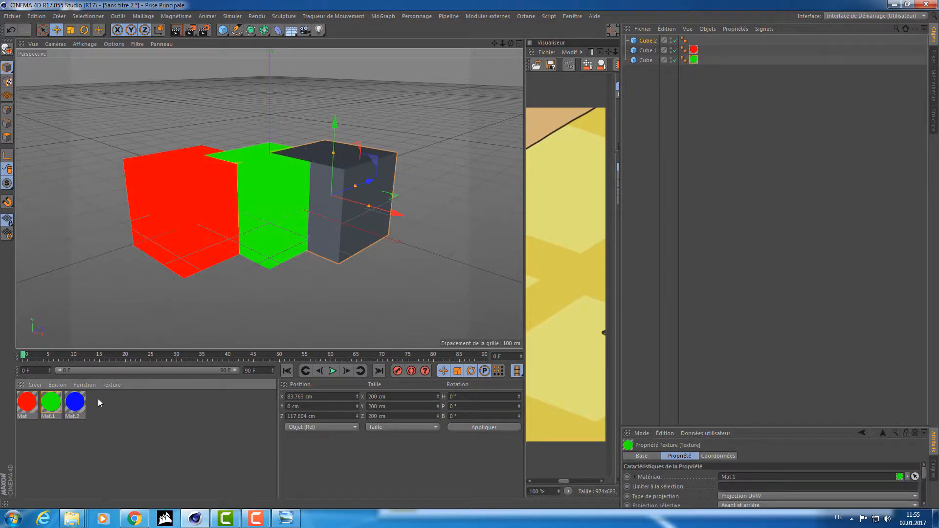
left_click_drag(75, 408, 348, 216)
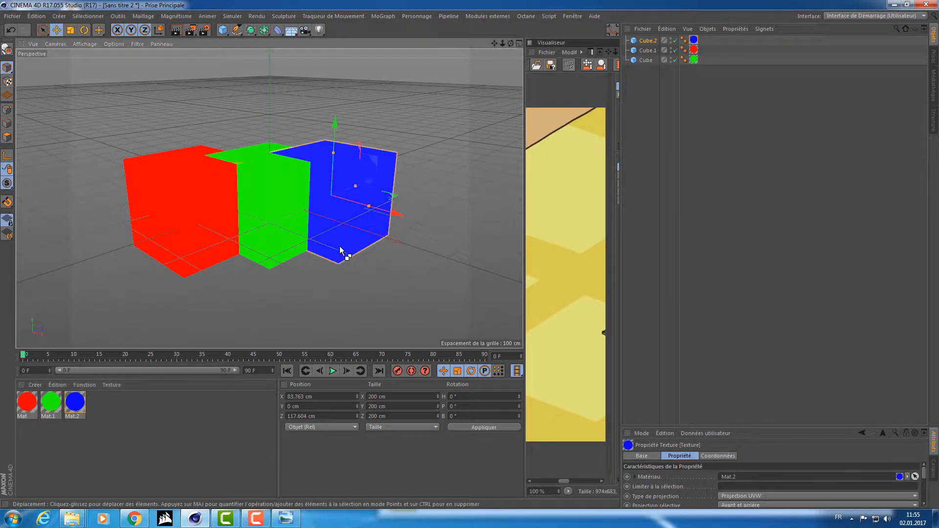
key("ctrl+r")
right_click_drag(221, 246, 256, 237, "alt")
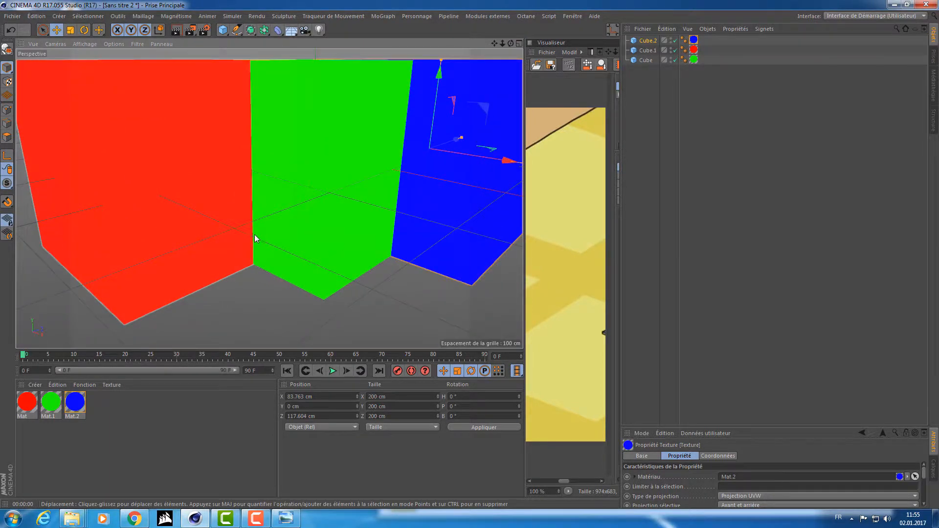
- Add a light to the test scene and move it above and in front of the cubes
left_click_drag(255, 237, 287, 233, "alt")
middle_click_drag(287, 234, 286, 283, "alt")
key("ctrl+r")
right_click_drag(336, 270, 163, 274, "alt")
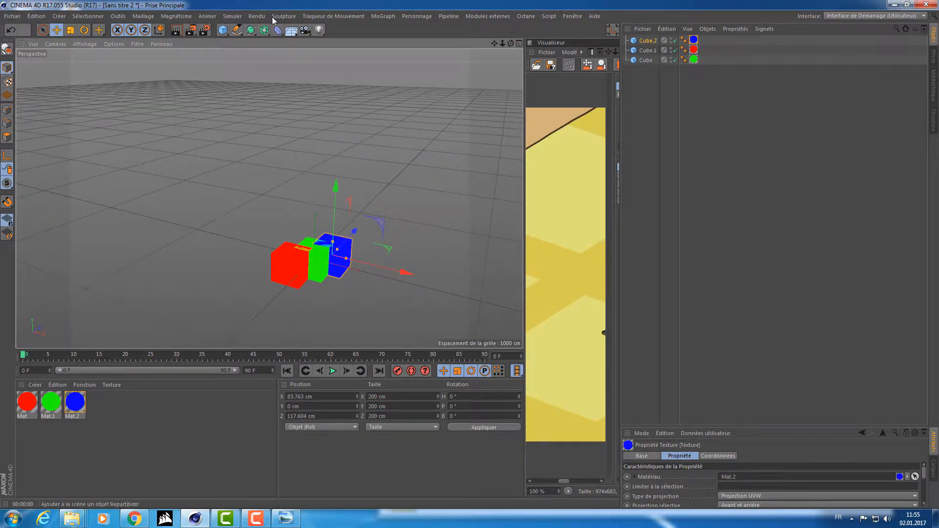
left_click(319, 30)
left_click_drag(322, 215, 321, 142, "alt")
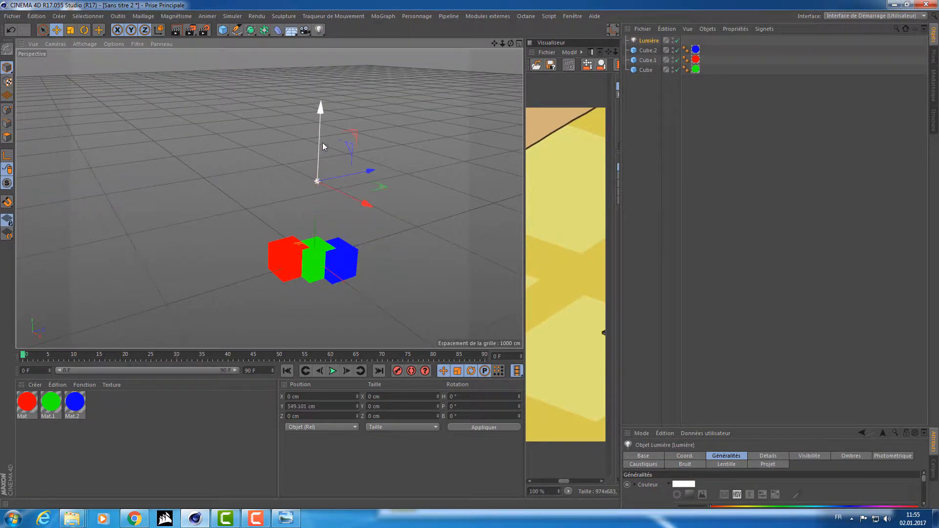
left_click_drag(375, 184, 327, 265)
- Select the three test cubes, frame them closely in the perspective view and render the view with the light in place
right_click_drag(328, 268, 435, 265, "alt")
left_click_drag(356, 258, 415, 190, "alt")
left_click(647, 50)
left_click(645, 70, "shift")
scroll(416, 189, "up", 5)
middle_click_drag(415, 190, 343, 223, "alt")
left_click_drag(344, 223, 280, 234, "alt")
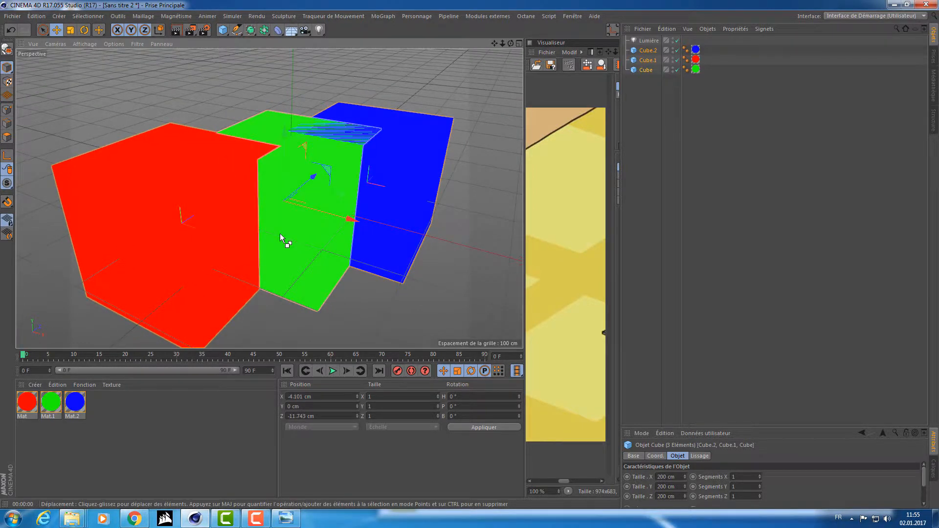
key("ctrl+r")
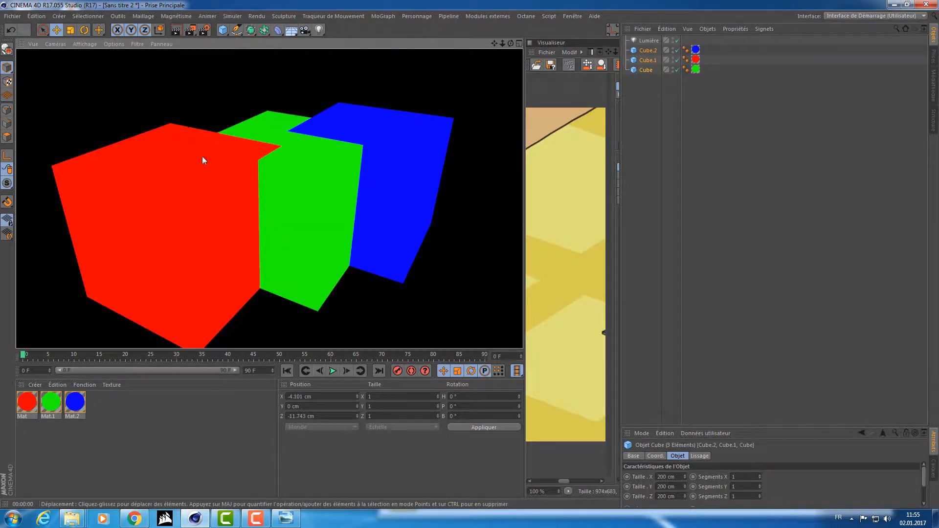
- Delete the light from the test scene and check the luminescence settings of the blue material Mat.2
left_click(641, 41)
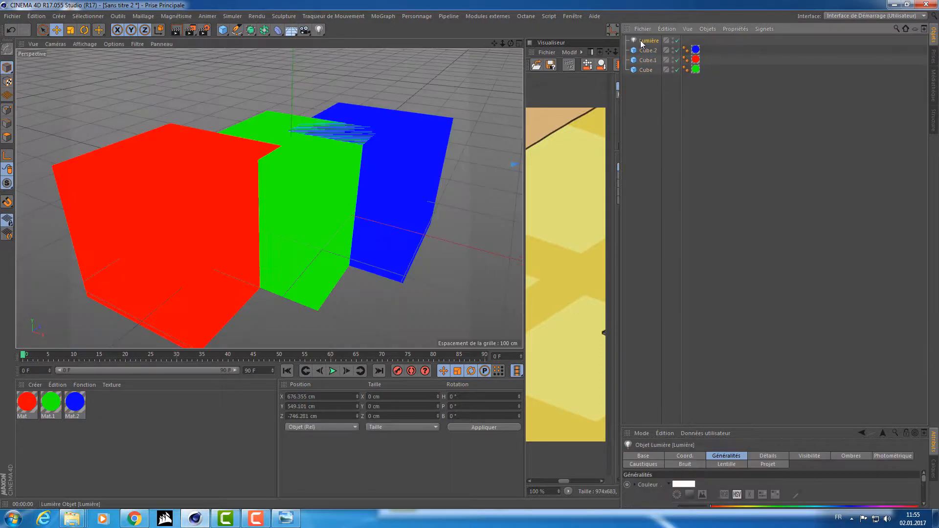
key("Delete")
double_click(75, 401)
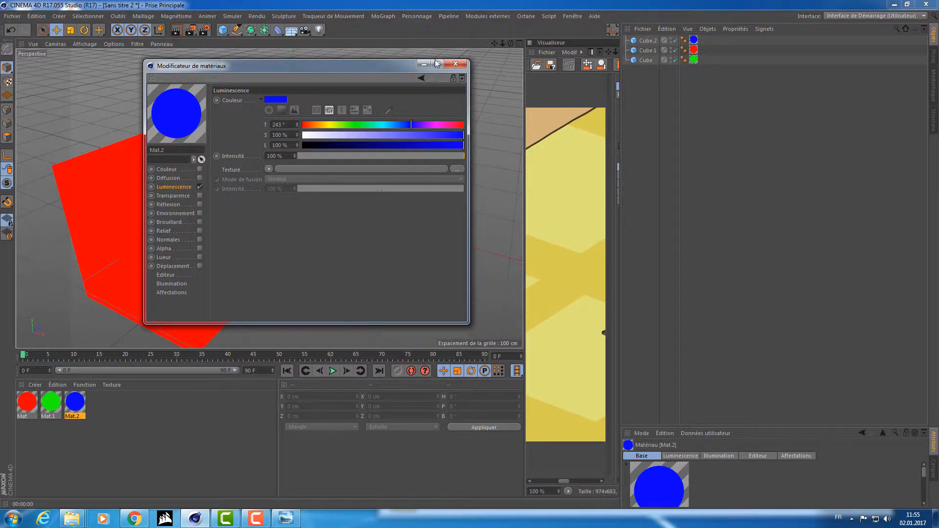
left_click(454, 65)
- Delete the three cubes and close the test project without saving to return to the robot project
key("ctrl+a")
key("Delete")
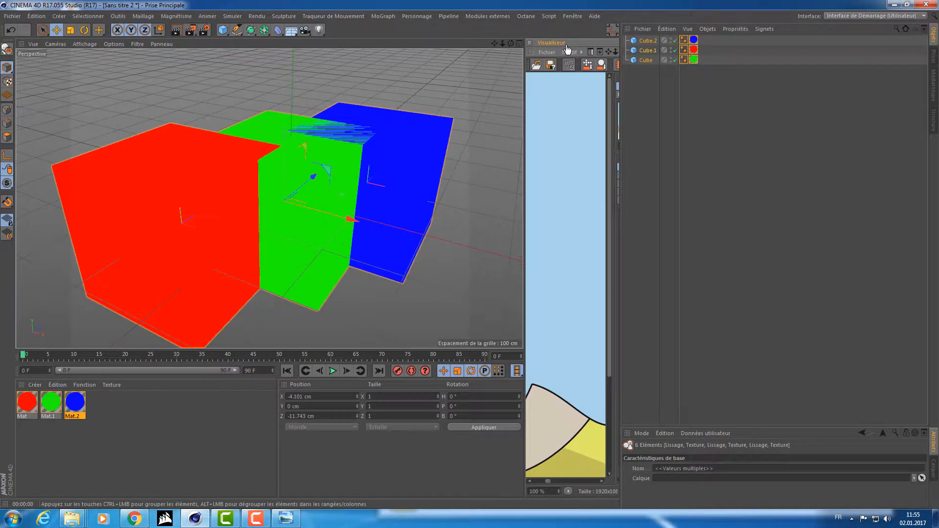
key("Delete")
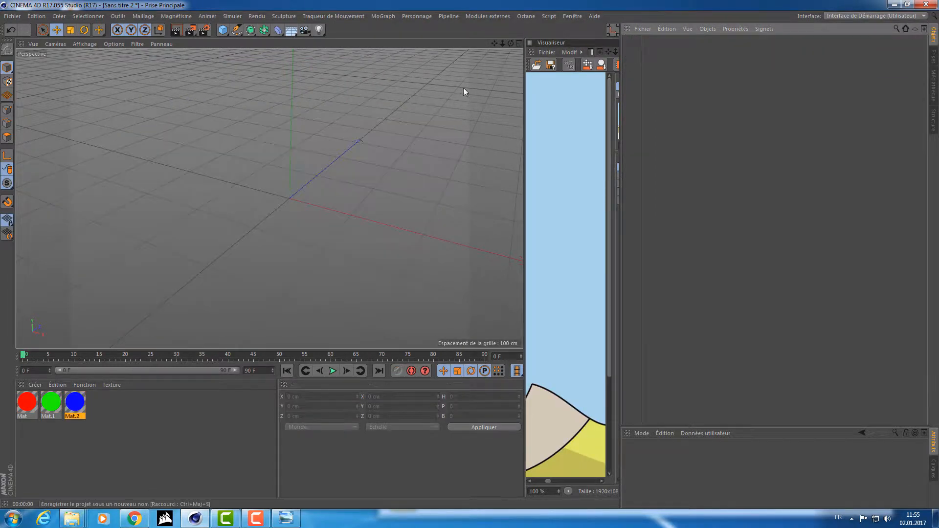
key("ctrl+F4")
left_click(514, 295)
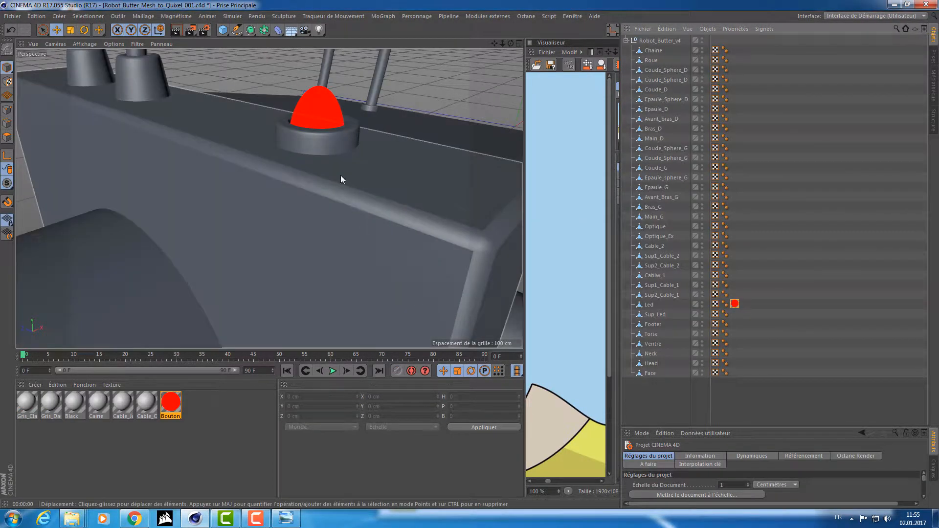
- Widen the reference image viewer beside the perspective view and frame the whole robot in both
right_click_drag(348, 159, 285, 174, "alt")
left_click_drag(269, 199, 303, 161, "alt")
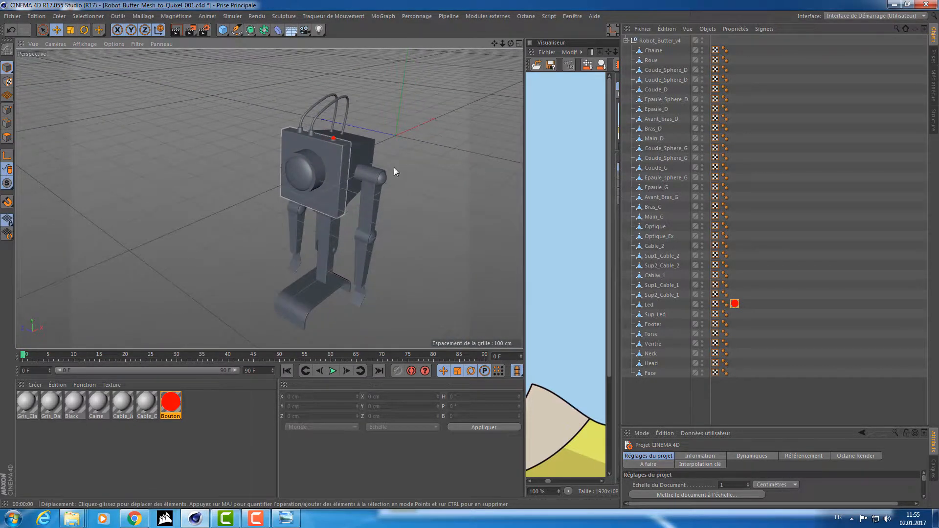
left_click_drag(619, 123, 807, 118)
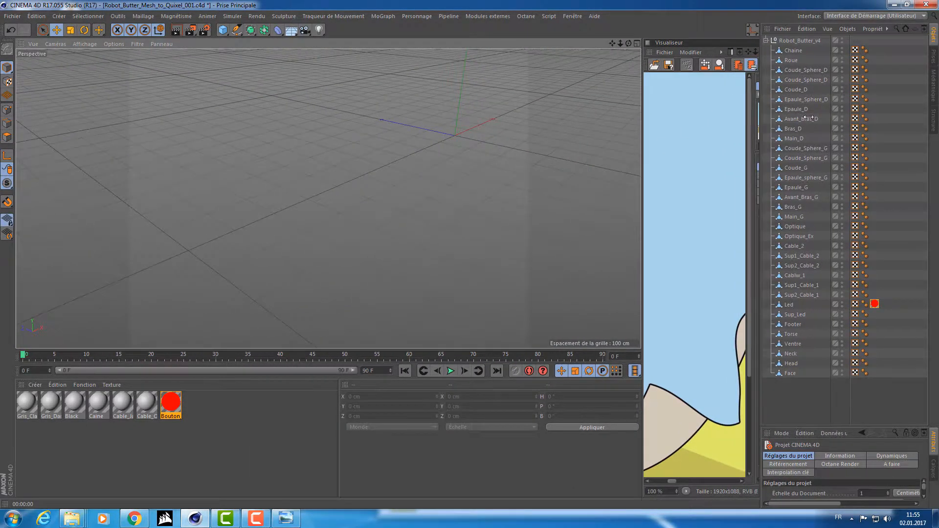
left_click_drag(696, 152, 608, 156)
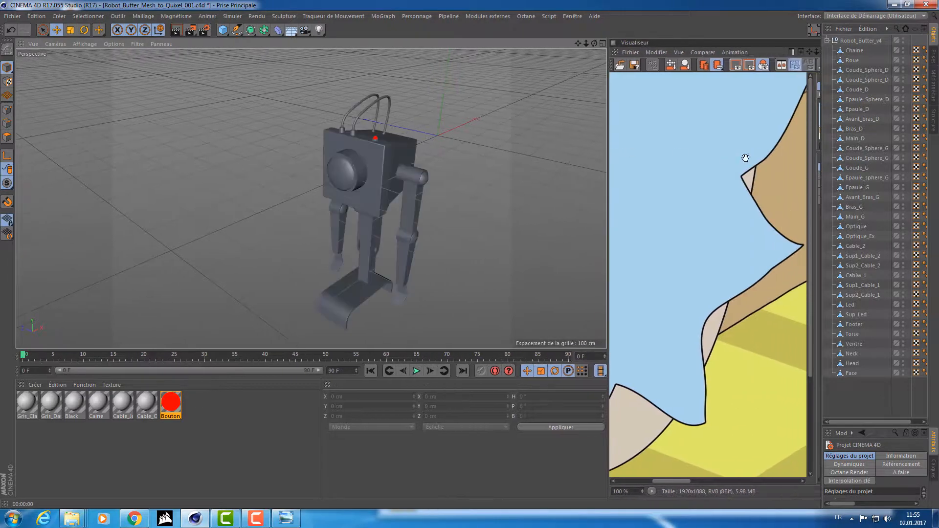
left_click_drag(816, 157, 714, 158)
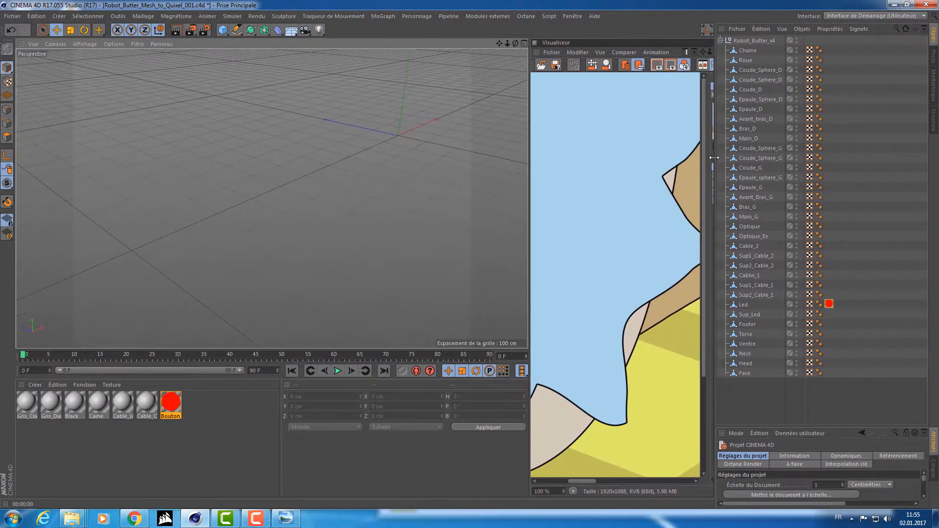
left_click_drag(543, 167, 466, 166)
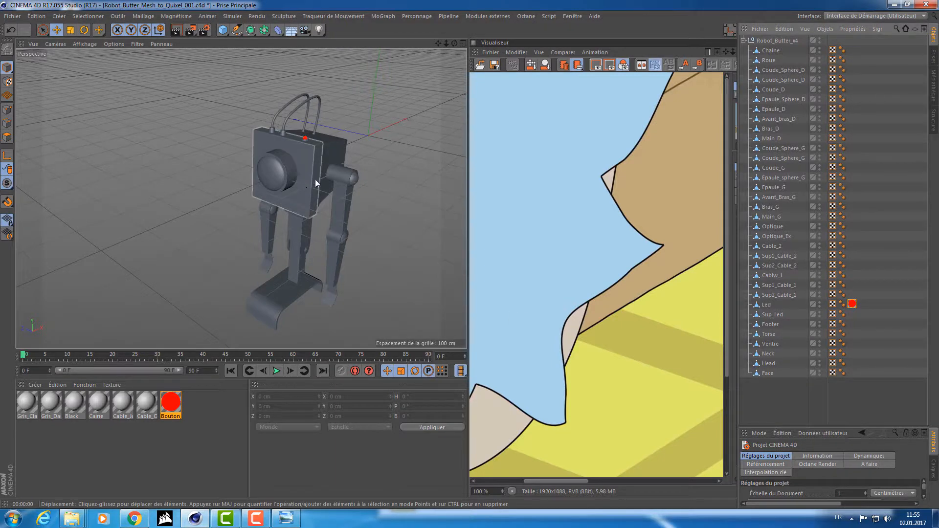
scroll(314, 179, "up", 3)
left_click_drag(670, 293, 544, 251)
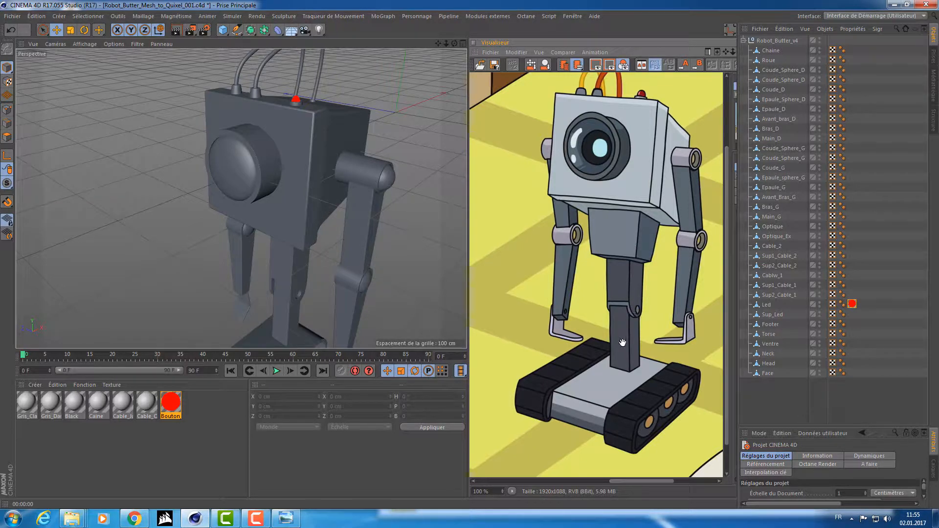
- Select the two central column parts below the robot's body, Torse and Ventre
scroll(298, 285, "up", 5)
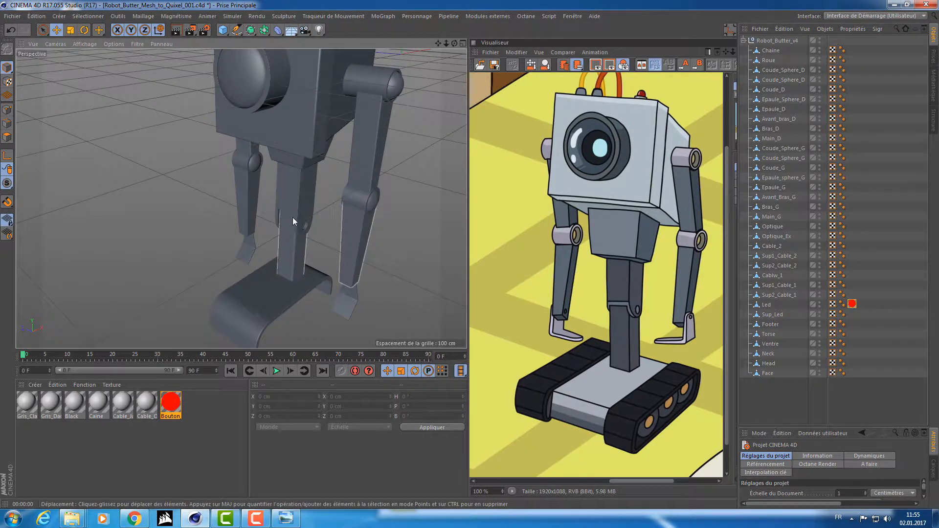
left_click(314, 172)
left_click(301, 274, "shift")
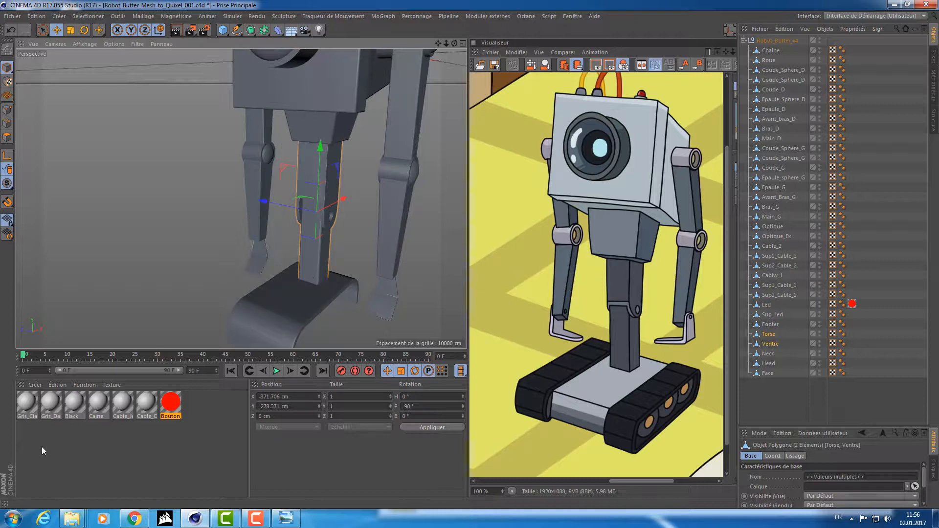
- Make the Black material luminescence-only, without colour or reflection, in green with hue 118° and 100% saturation
double_click(74, 403)
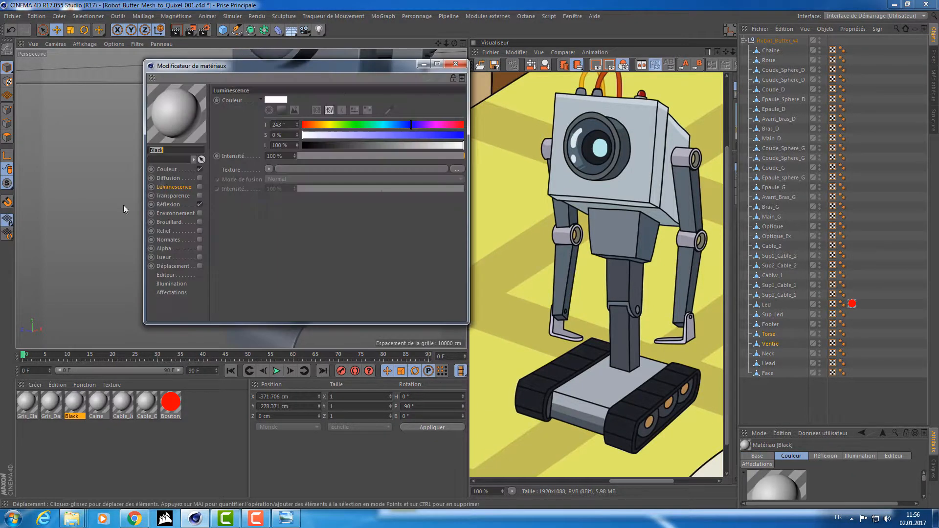
left_click(188, 187)
left_click(200, 205)
left_click(199, 168)
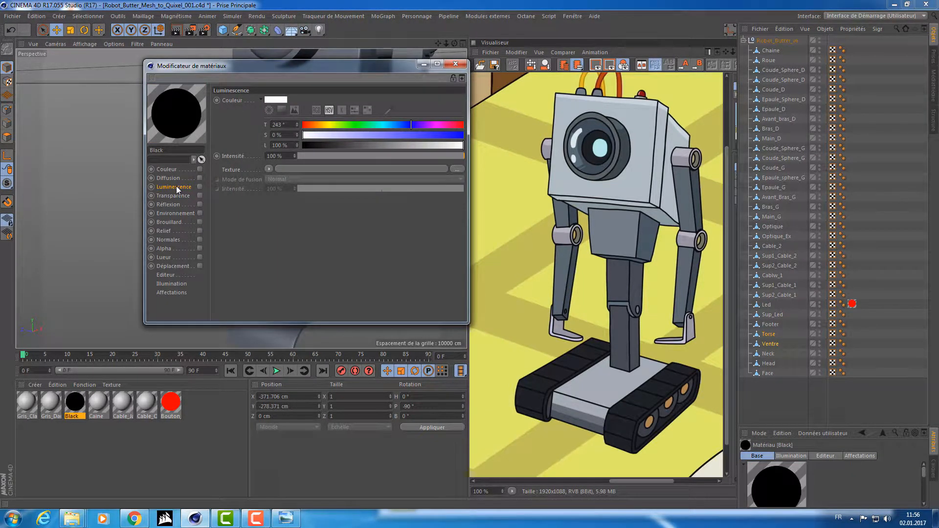
left_click(200, 187)
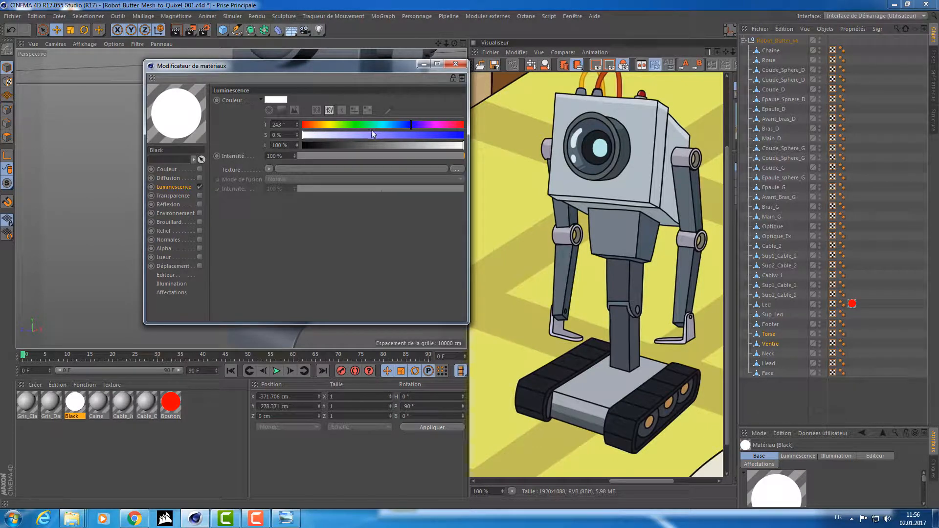
left_click_drag(371, 130, 444, 130)
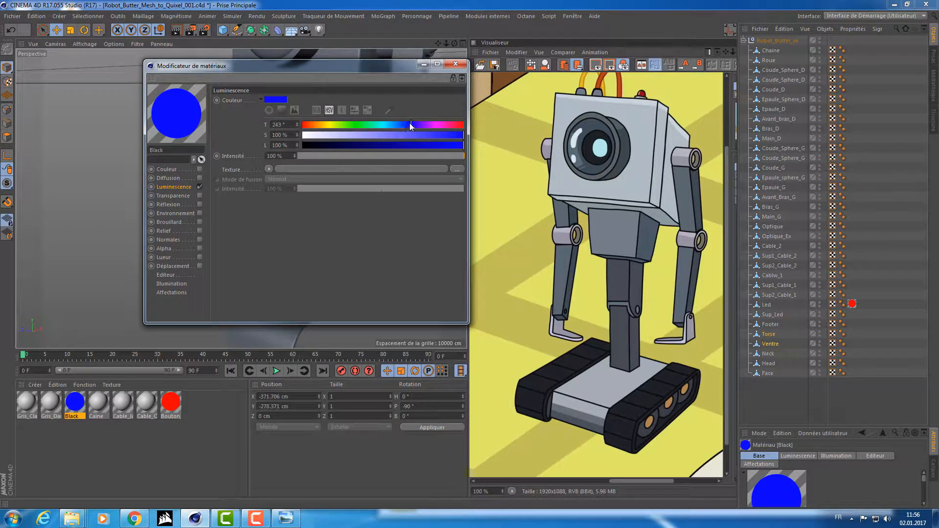
left_click_drag(409, 123, 349, 124)
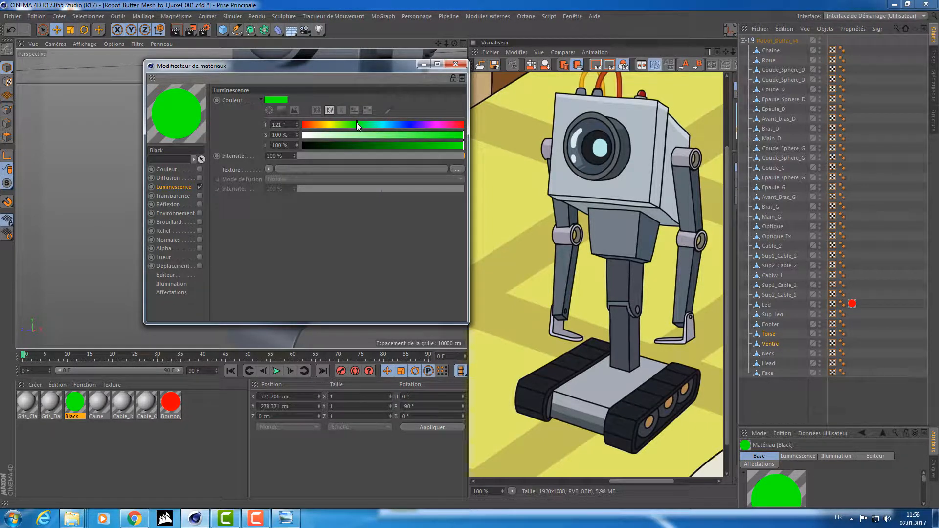
left_click(456, 63)
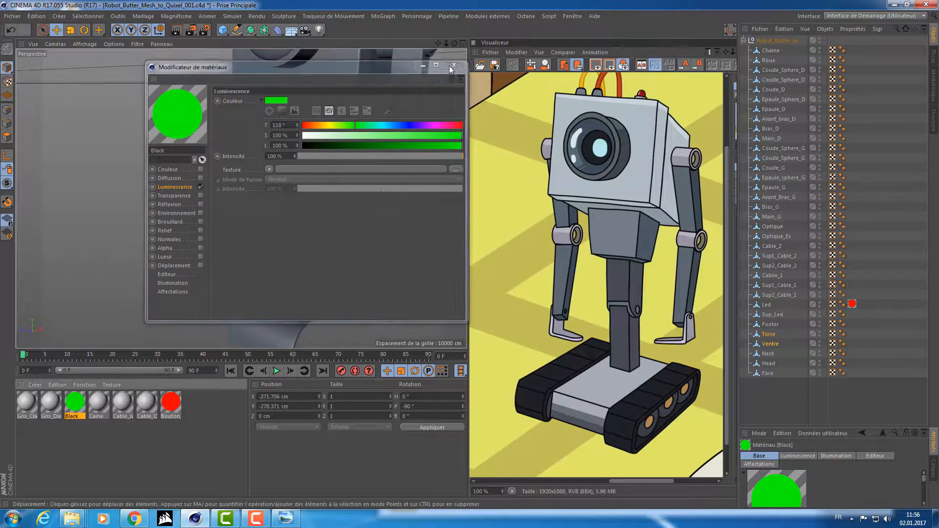
- Apply the green Black material to the Torse and Ventre parts and clear the selection
left_click_drag(292, 185, 307, 173)
left_click_drag(246, 210, 216, 306, "alt")
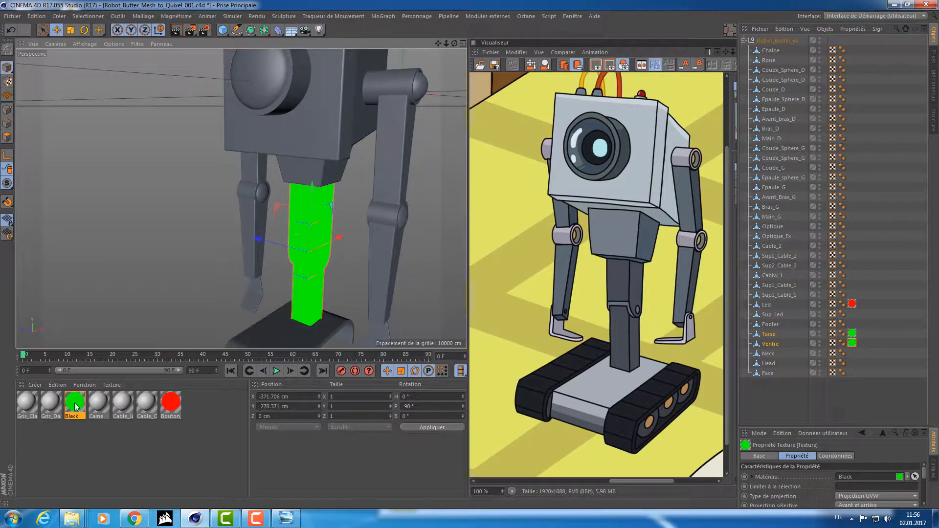
left_click_drag(112, 398, 147, 366)
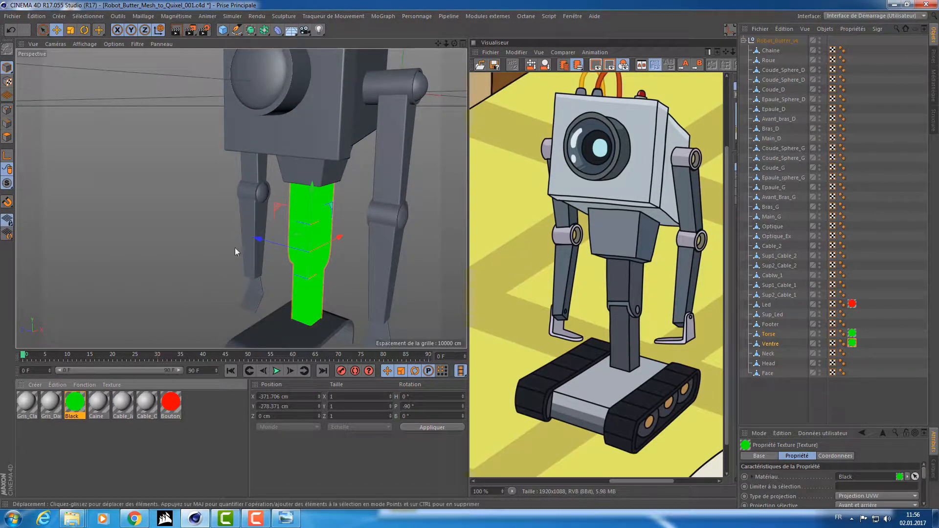
left_click_drag(234, 248, 213, 243, "alt")
left_click(214, 243)
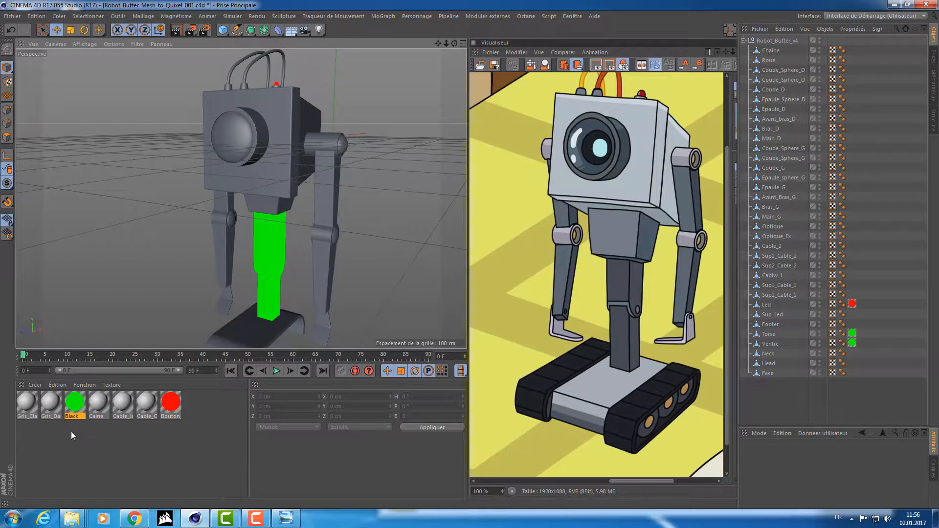
- Make the Gris_Dark material luminescence-only in light blue with hue 189° and 100% saturation
double_click(51, 402)
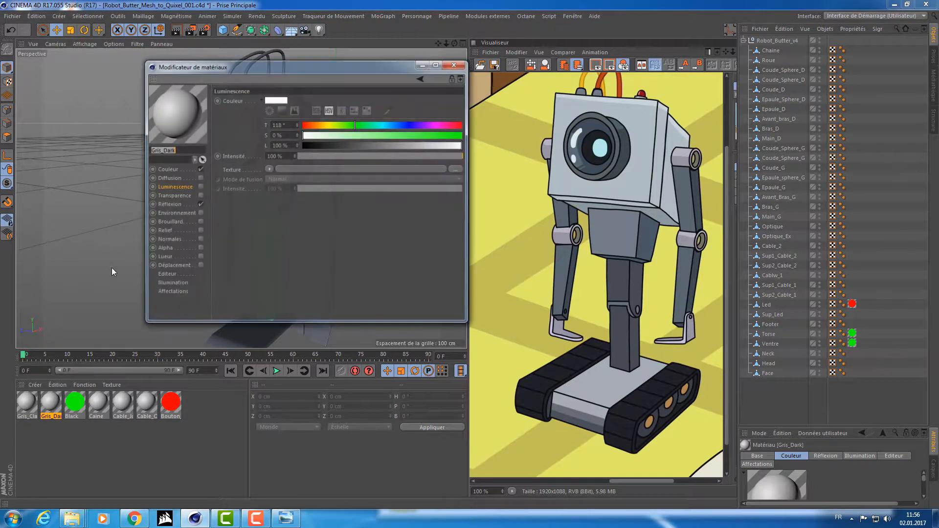
left_click(199, 187)
left_click(199, 169)
left_click(200, 204)
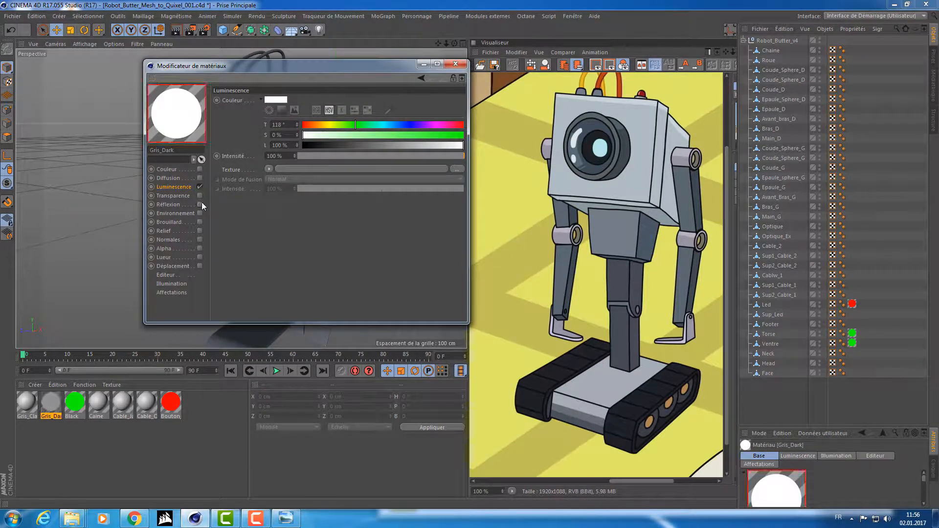
left_click_drag(364, 126, 464, 135)
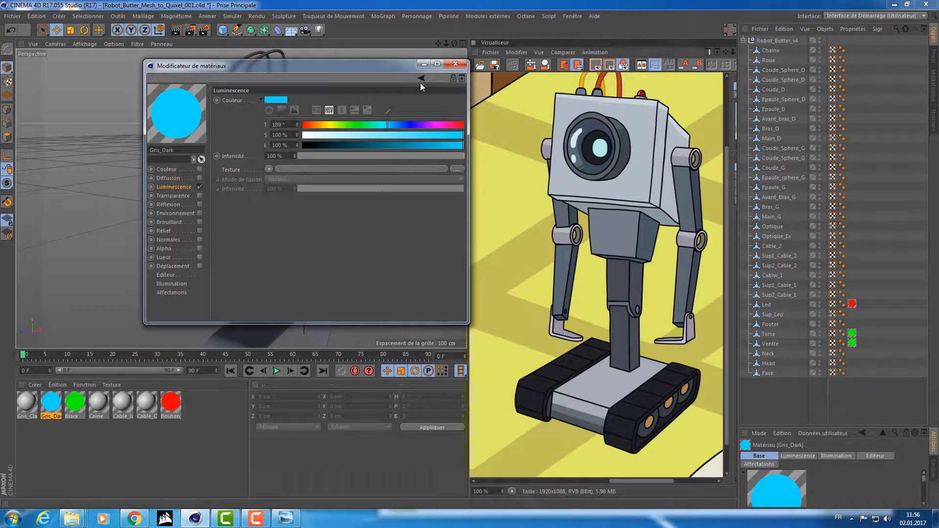
left_click(455, 64)
- Select the upper arms and forearms on both sides of the robot together with the neck
left_click_drag(300, 219, 333, 169, "alt")
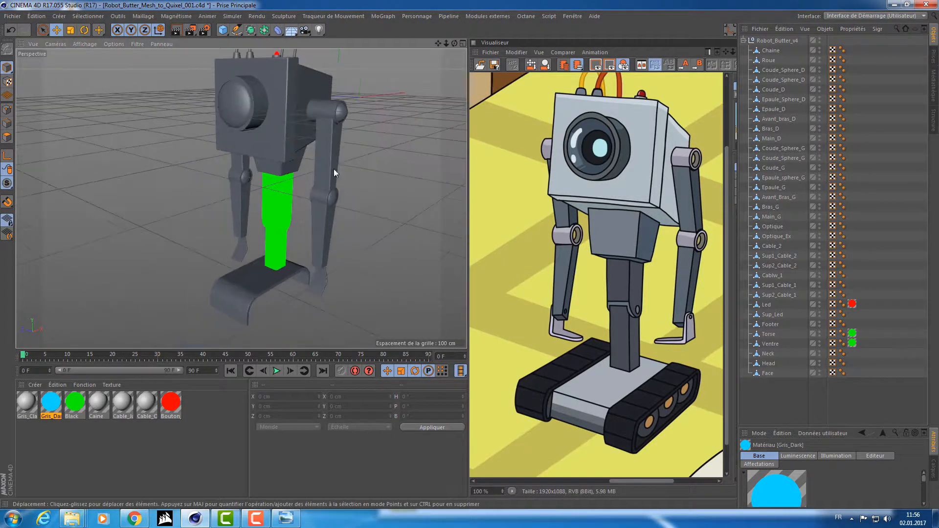
left_click(326, 144)
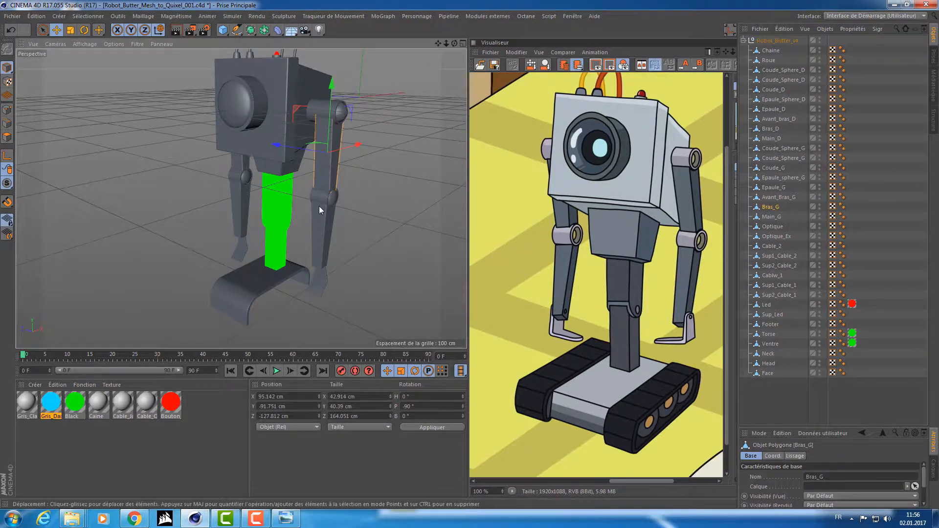
left_click(323, 239, "shift")
mouse_move(301, 219)
left_mouse_down("alt")
mouse_move(270, 174)
mouse_move(231, 187)
mouse_move(298, 201)
left_mouse_up("alt")
left_click(270, 174, "shift")
left_click(221, 218, "shift")
left_click(224, 155, "shift")
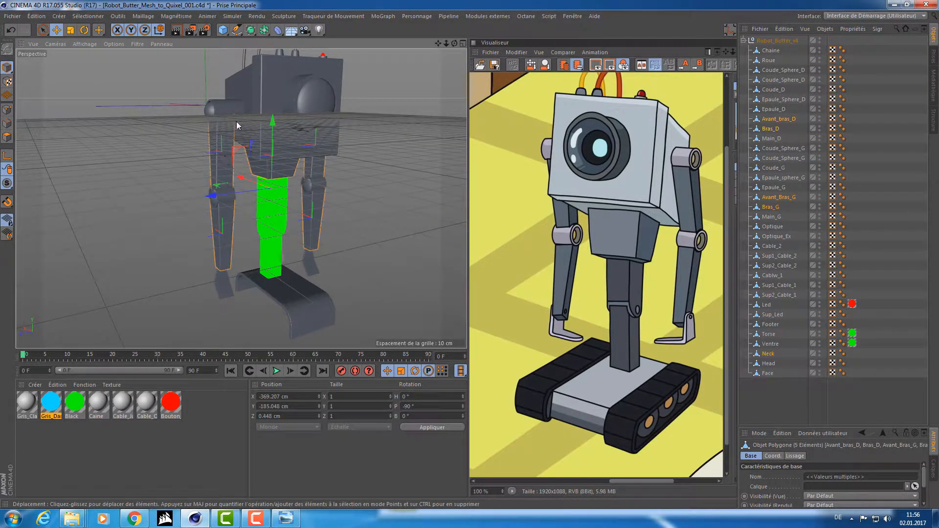
- Add the two front cable supports on top of the head, Sup1_Cable_1 and Sup1_Cable_2, to the selection
left_click_drag(236, 121, 214, 172, "alt")
scroll(301, 154, "up", 5)
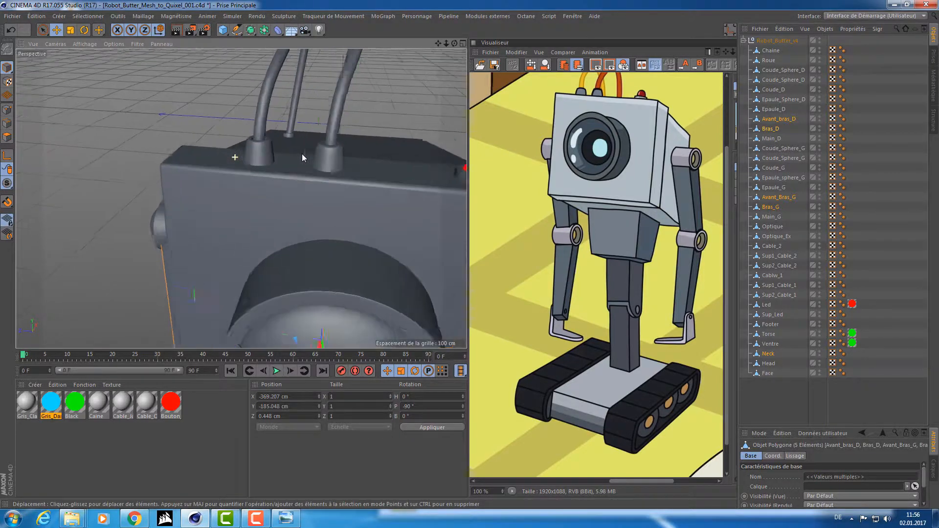
left_click(266, 155, "shift")
left_click(336, 157, "shift")
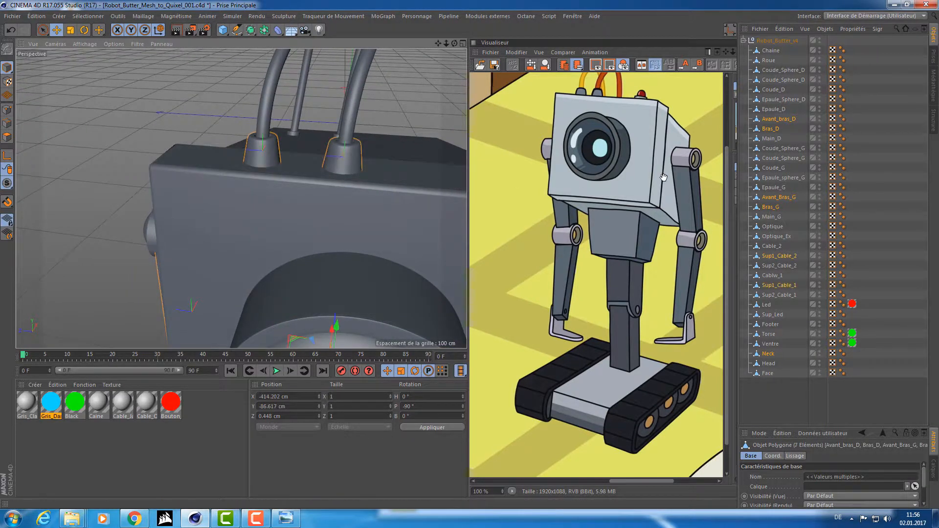
- Reveal the picture viewer's navigator and history beside the image and load the second reference image, mSG1f72, from the Butter_Robot folder
scroll(608, 174, "up", 2)
left_click_drag(732, 192, 646, 241)
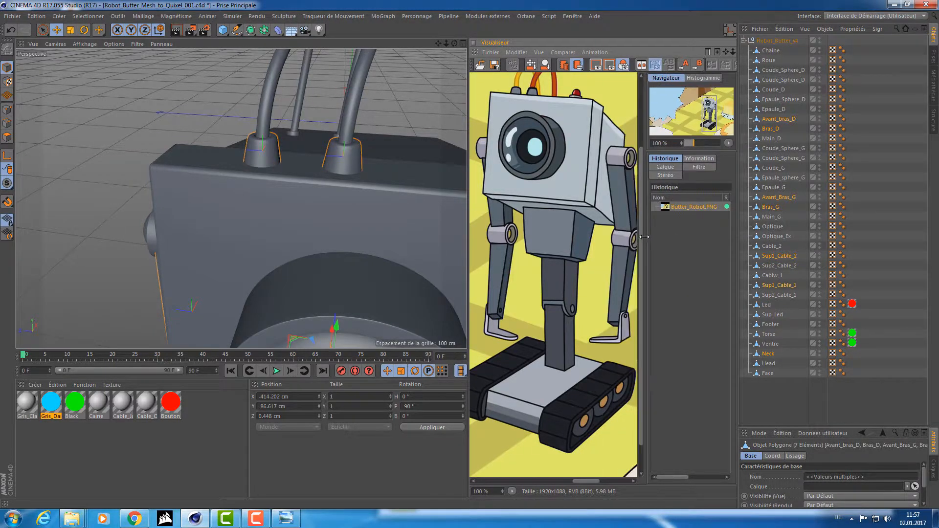
key("alt+Tab")
left_click(469, 241)
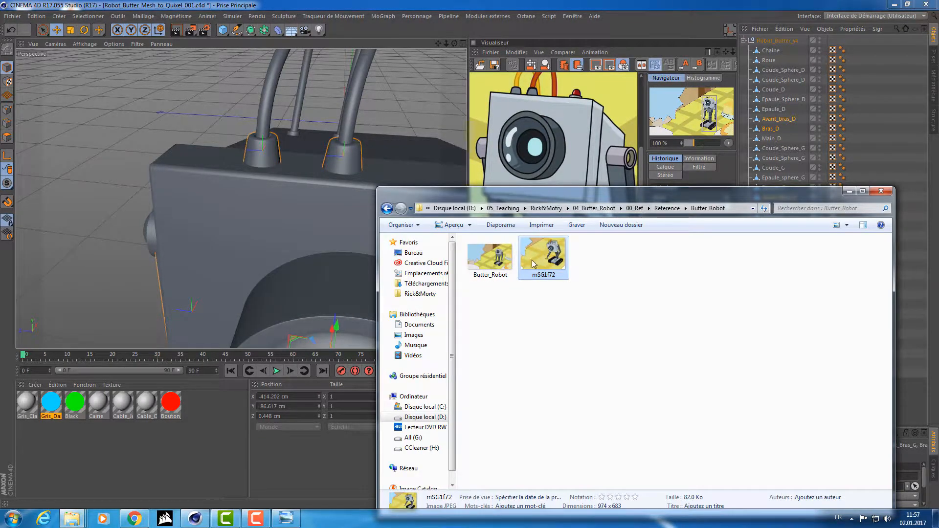
left_click_drag(539, 189, 503, 253)
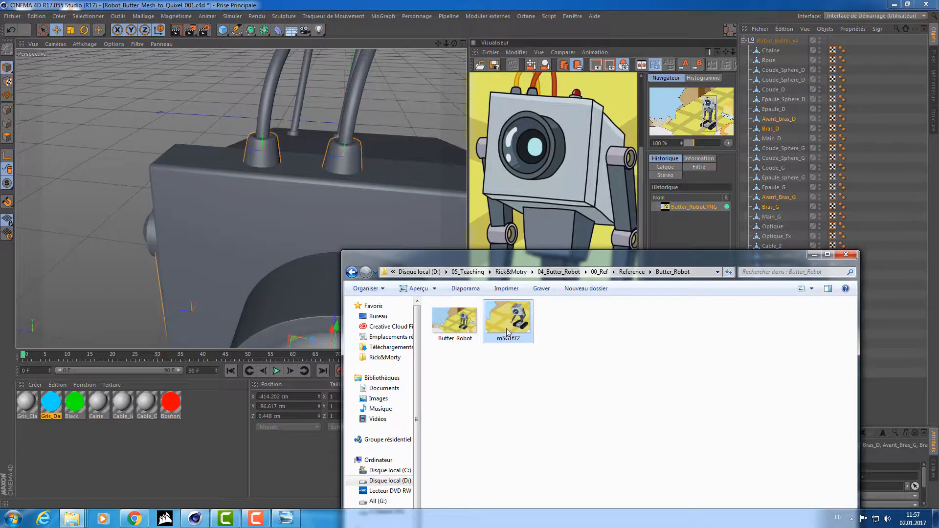
left_click_drag(661, 230, 686, 227)
left_click(548, 181)
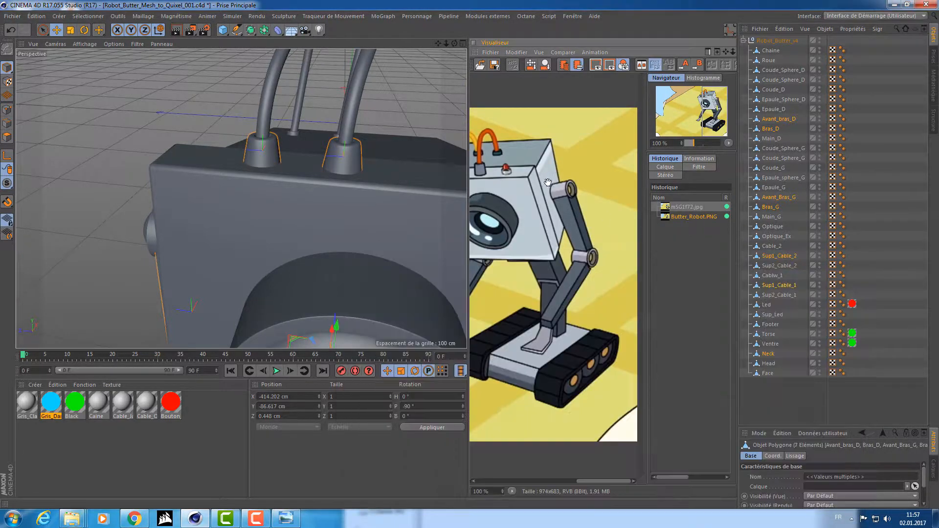
- Add the two rear cable supports on top of the head, Sup2_Cable_1 and Sup2_Cable_2, to the selection, following the reference
left_click_drag(368, 181, 348, 159, "alt")
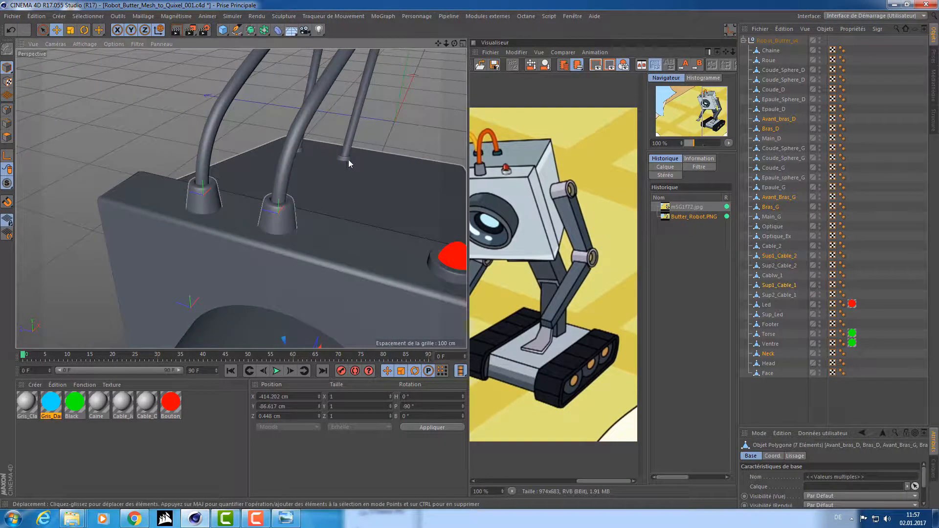
right_click_drag(348, 160, 398, 150, "alt")
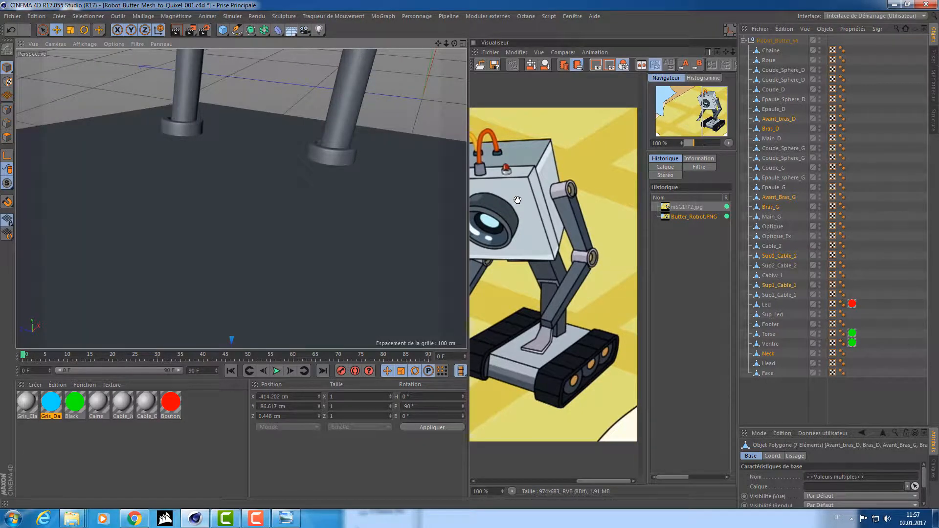
left_click_drag(518, 200, 575, 200)
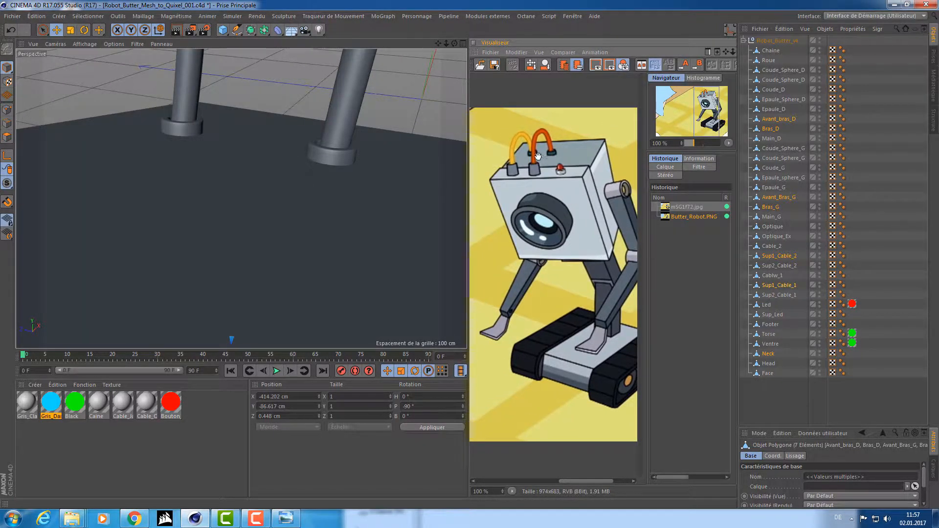
left_click(328, 152, "shift")
left_click(171, 130, "shift")
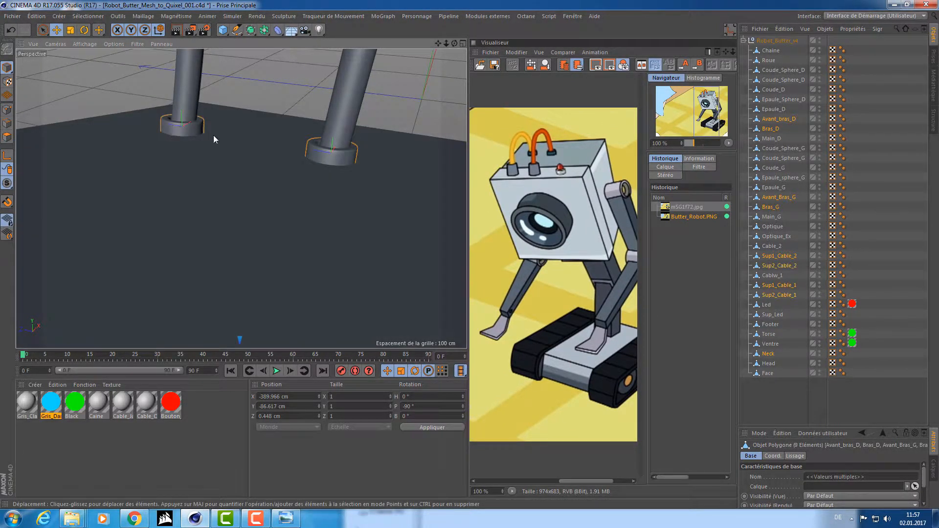
- Apply the light blue Gris_Dark material to the selected arm parts, neck and four cable supports
right_click_drag(258, 151, 179, 212, "alt")
left_click_drag(179, 212, 192, 166, "alt")
middle_click_drag(193, 167, 184, 130, "alt")
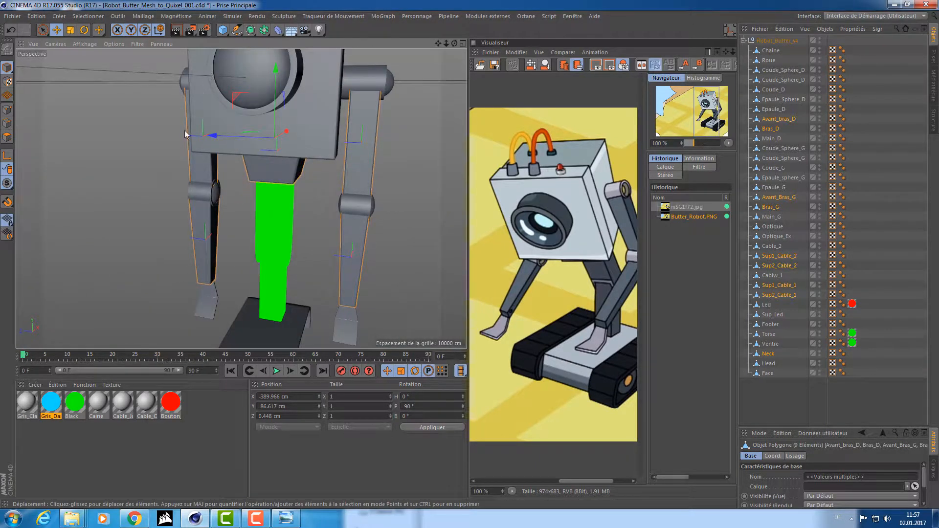
left_click_drag(53, 401, 55, 391)
left_click_drag(206, 220, 205, 220)
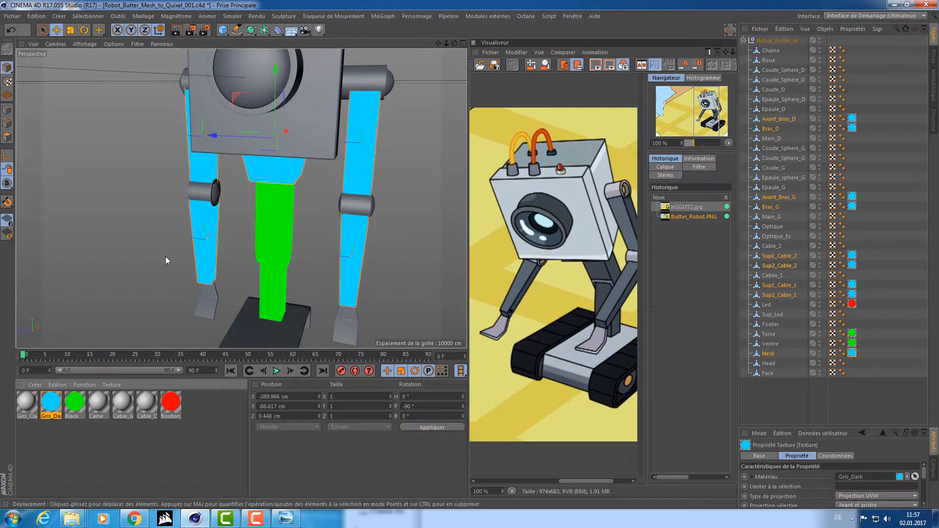
left_click_drag(165, 260, 152, 163, "alt")
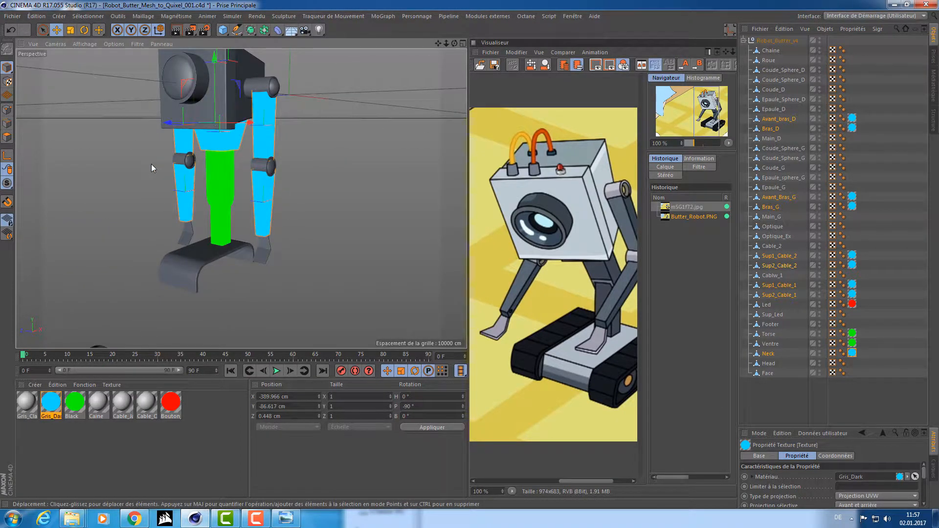
left_click_drag(142, 124, 201, 128, "alt")
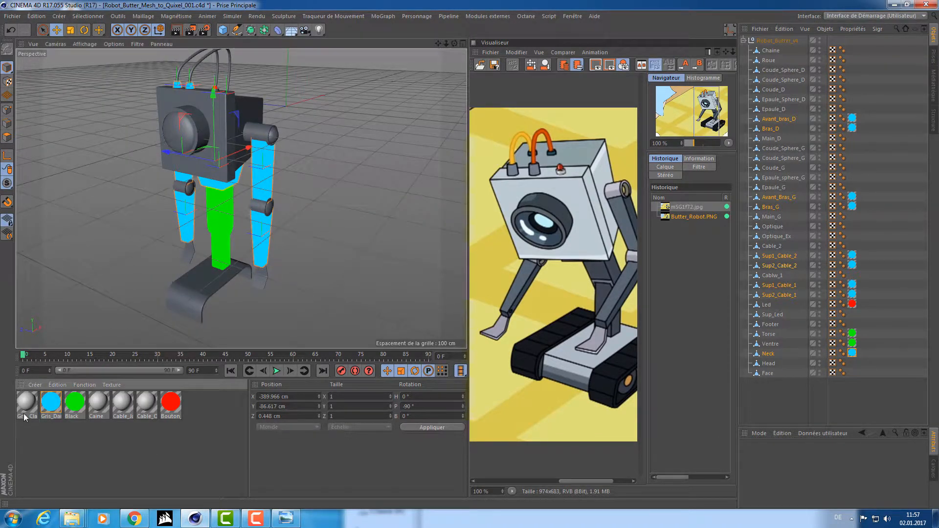
- Make the Gris_Clair material luminescence-only in dark blue with hue 239° and 100% saturation
left_click(27, 401)
double_click(27, 400)
left_click(200, 169)
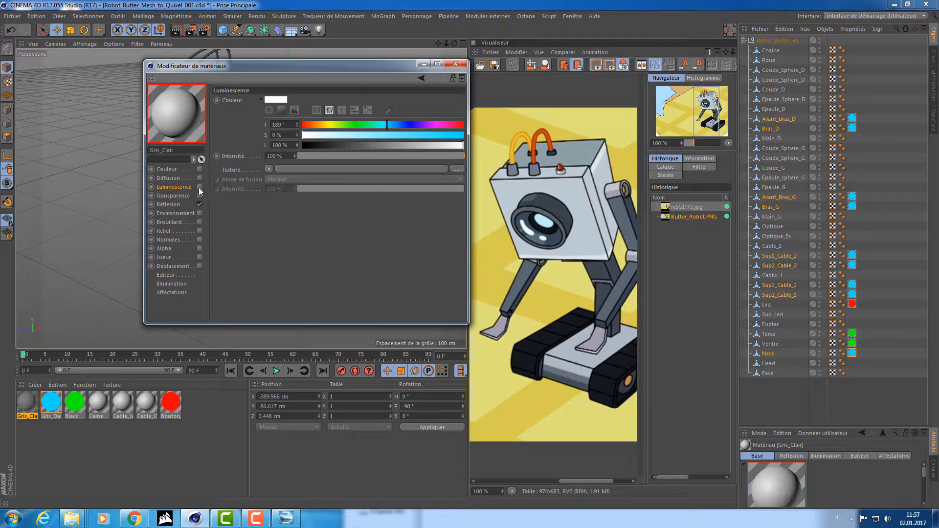
left_click(199, 204)
left_click(199, 187)
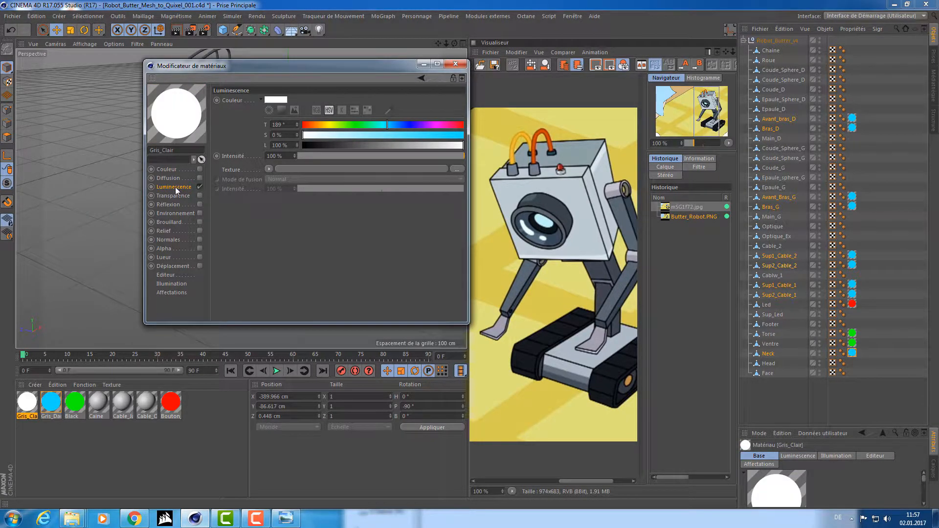
mouse_move(394, 123)
left_mouse_down()
mouse_move(356, 131)
mouse_move(409, 123)
mouse_move(474, 132)
left_mouse_up()
left_click(461, 64)
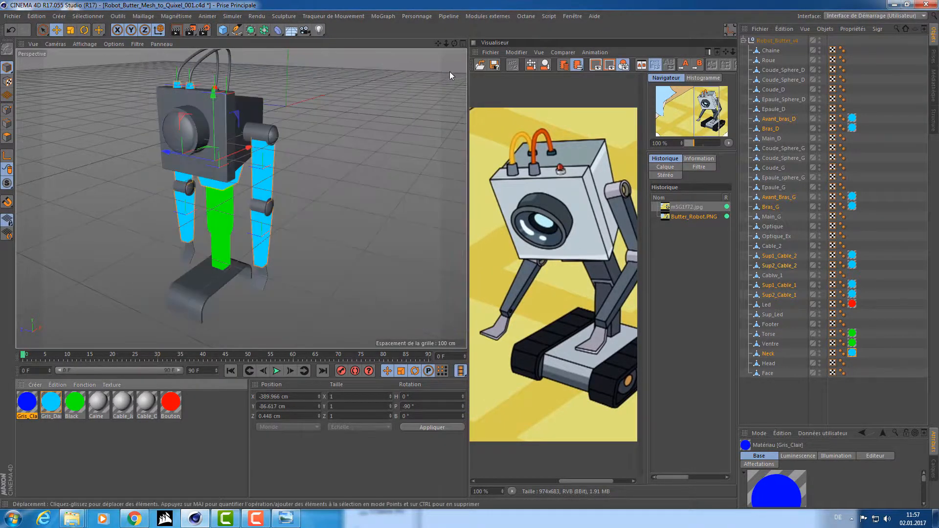
- Select the robot's Face and Head together with both shoulders, Epaule_G and Epaule_D
scroll(254, 101, "up", 5)
left_click(241, 100)
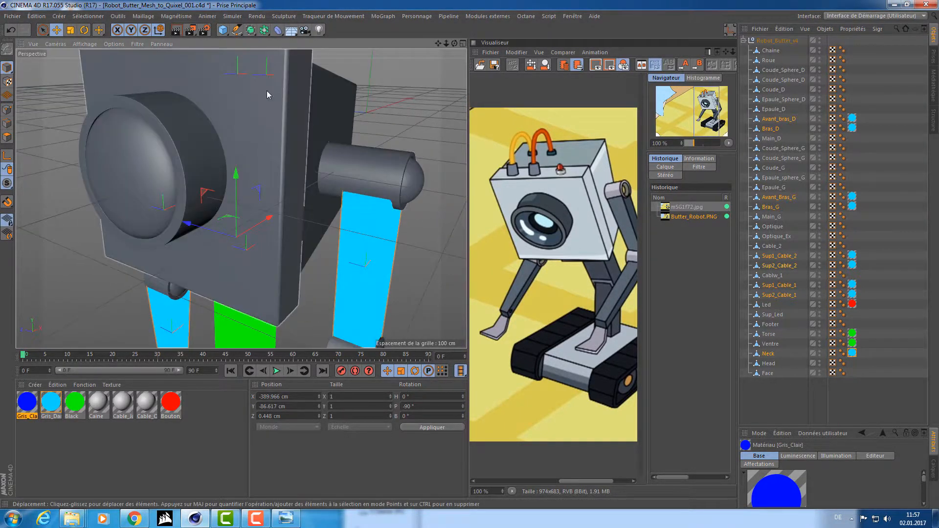
left_click_drag(266, 90, 324, 181, "alt")
left_click(369, 204, "shift")
left_click_drag(369, 204, 334, 145, "alt")
left_click(373, 101, "shift")
scroll(363, 115, "down", 4)
left_click_drag(278, 126, 437, 117, "alt")
left_click(175, 210, "shift")
middle_click_drag(230, 252, 293, 169, "alt")
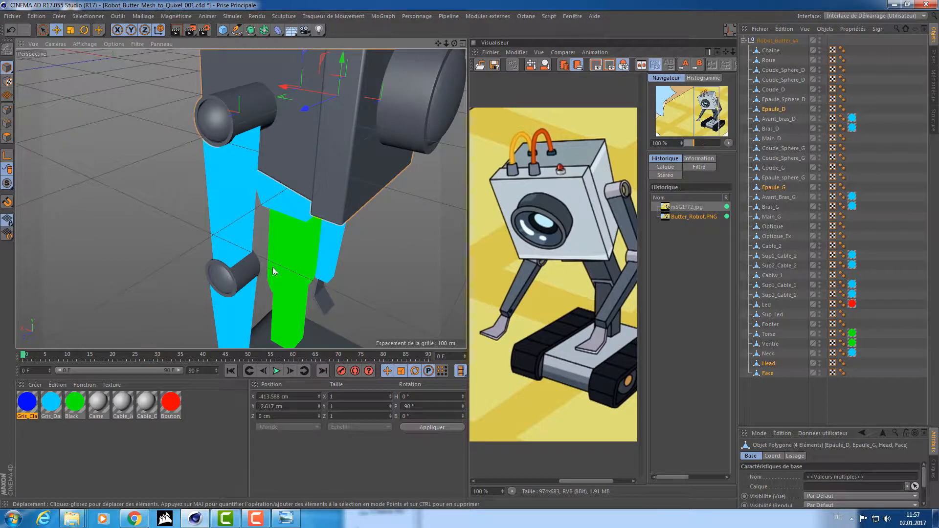
- Add both elbows, Coude_D and Coude_G, and both hands, Main_G and Main_D, to the selection
middle_click_drag(273, 271, 265, 165, "alt")
left_click_drag(265, 165, 236, 160, "alt")
left_click(236, 160, "shift")
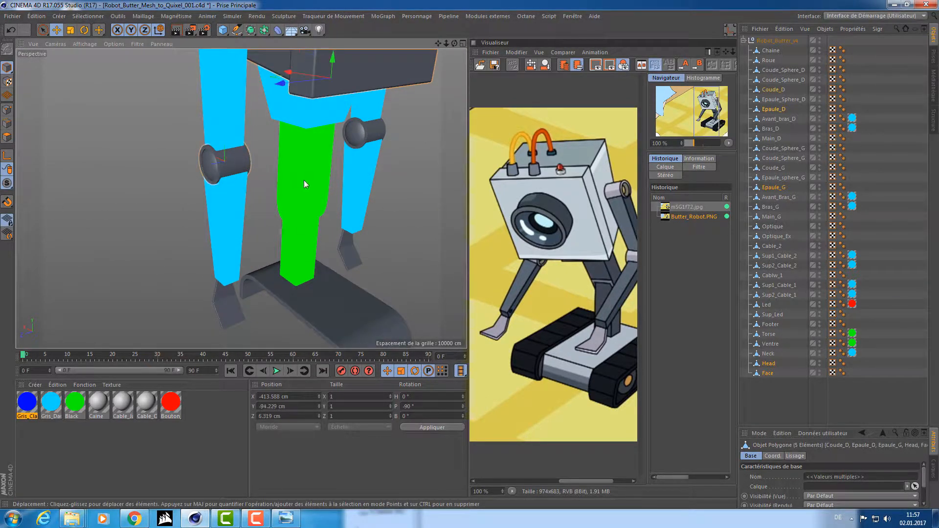
left_click_drag(337, 183, 235, 164, "alt")
left_click(391, 148, "shift")
left_click_drag(341, 177, 348, 183, "alt")
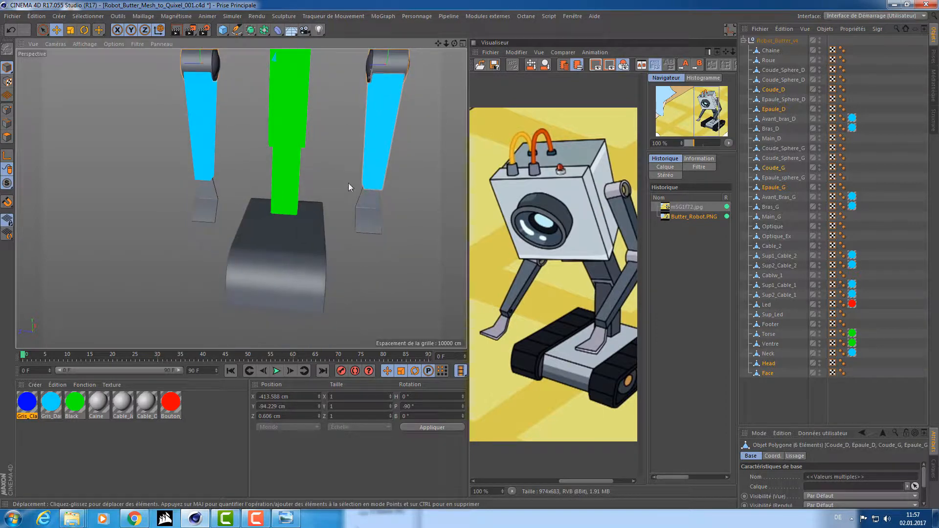
left_click(373, 207, "shift")
left_click(207, 203, "shift")
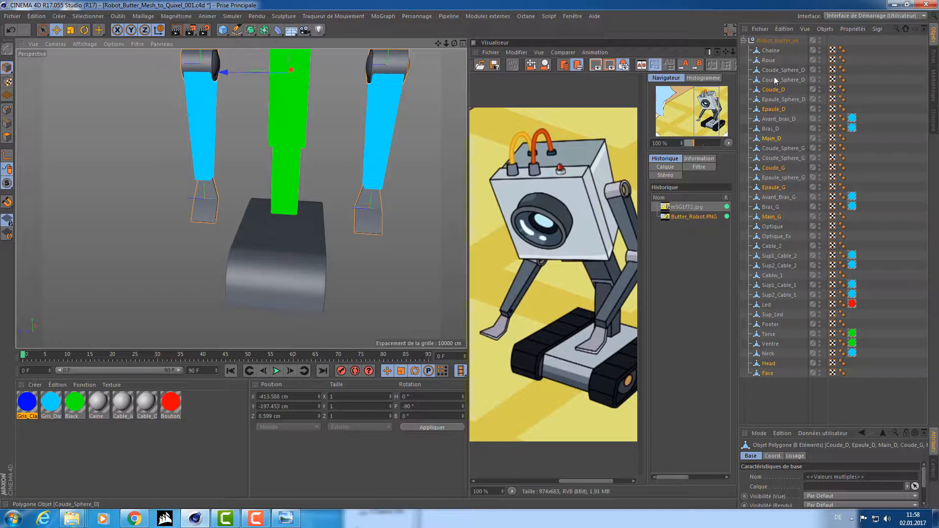
- Apply the blue Gris_Clair material to the selected face, head, shoulders, elbows and hands, and clear the selection
left_click_drag(342, 201, 294, 174, "alt")
middle_click_drag(294, 174, 312, 254, "alt")
left_click_drag(312, 255, 264, 221, "alt")
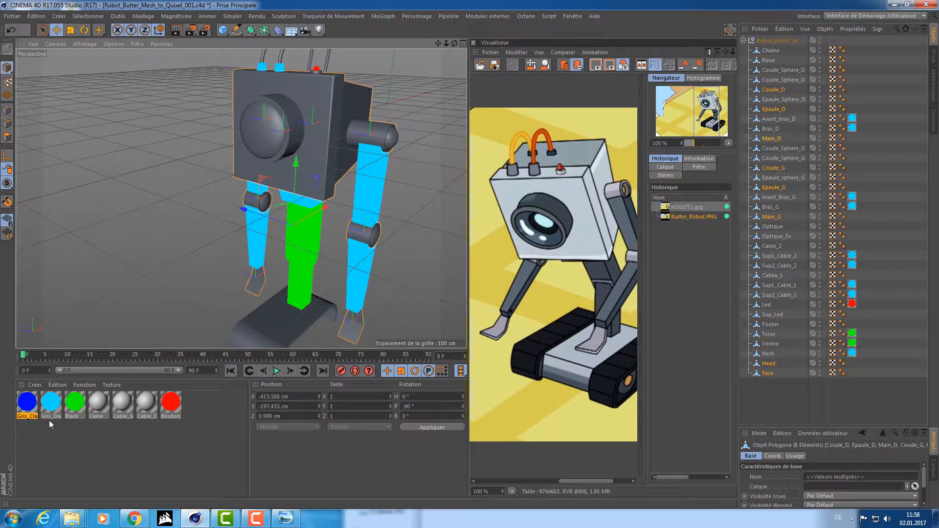
left_click_drag(26, 405, 273, 276)
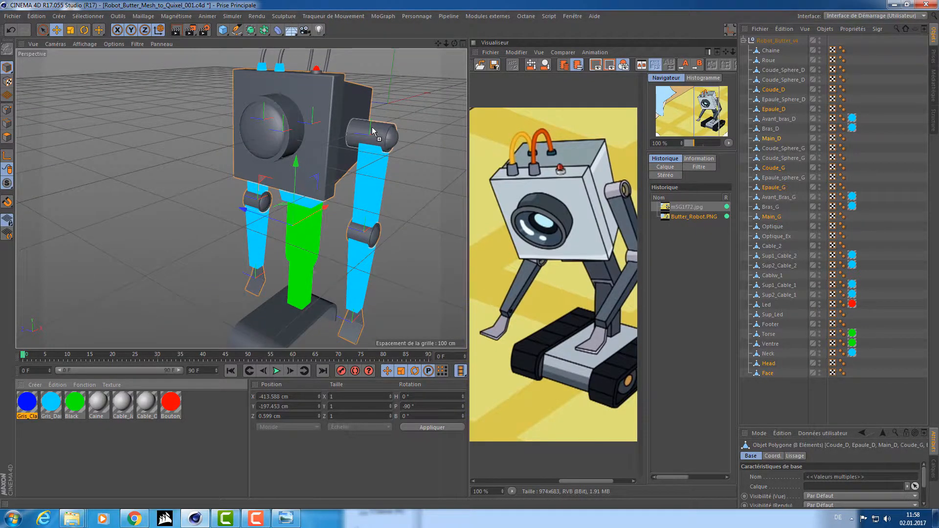
left_click_drag(373, 131, 373, 132)
left_click_drag(424, 228, 413, 217, "alt")
left_click(407, 224)
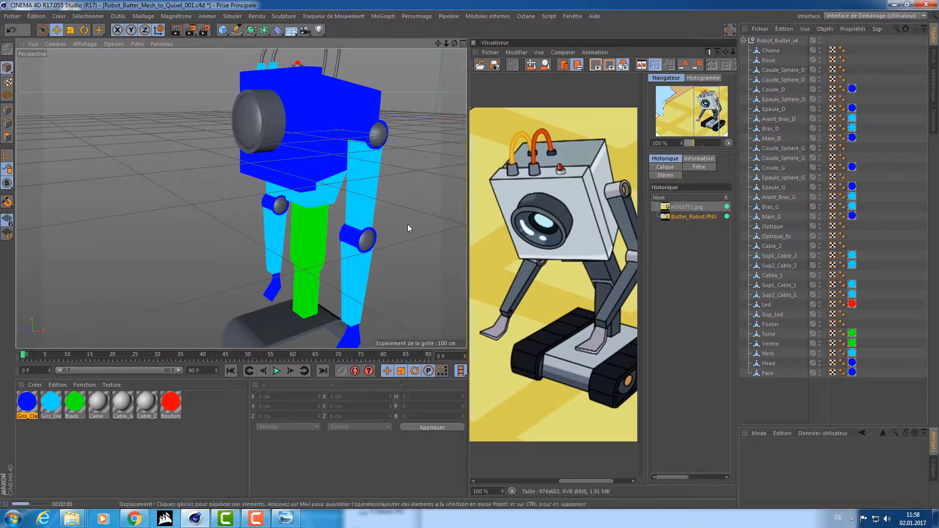
- Render the view and examine the coloured robot from several angles for parts still without a material
key("ctrl+r")
left_click_drag(171, 213, 231, 218, "alt")
middle_click_drag(230, 218, 152, 164, "alt")
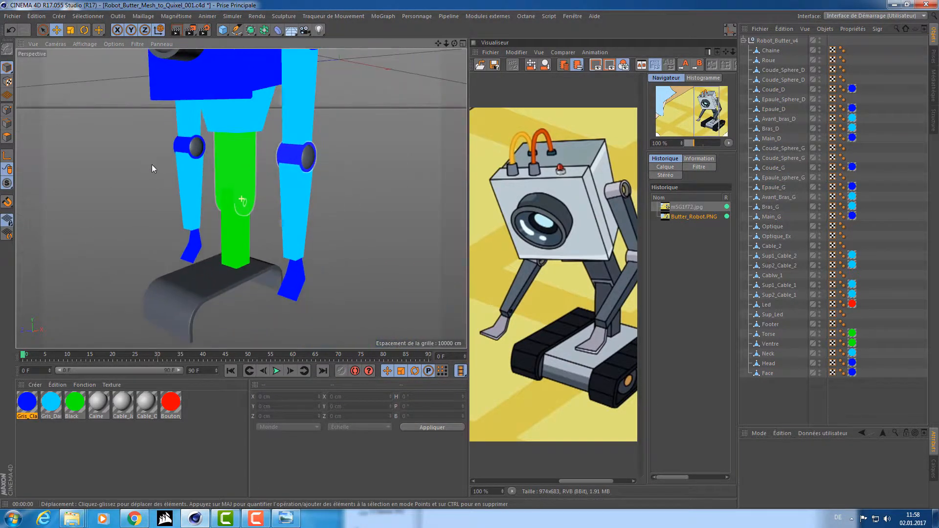
left_click_drag(178, 171, 187, 210, "alt")
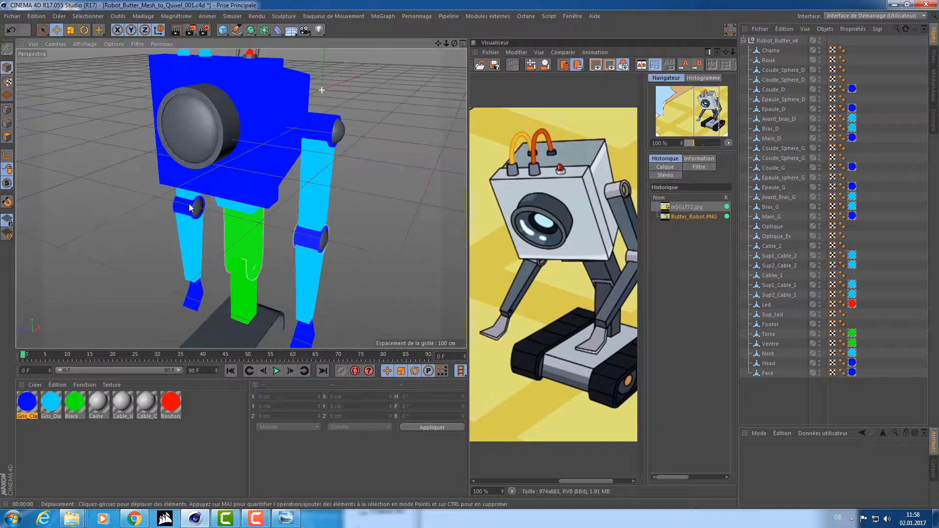
- Pick the Caine material, check the tracks in the reference image, and select the Chaine chain link beside the wheel
left_click(98, 403)
middle_click_drag(130, 274, 130, 226, "alt")
middle_click_drag(562, 386, 511, 382, "alt")
middle_click_drag(263, 270, 292, 169, "alt")
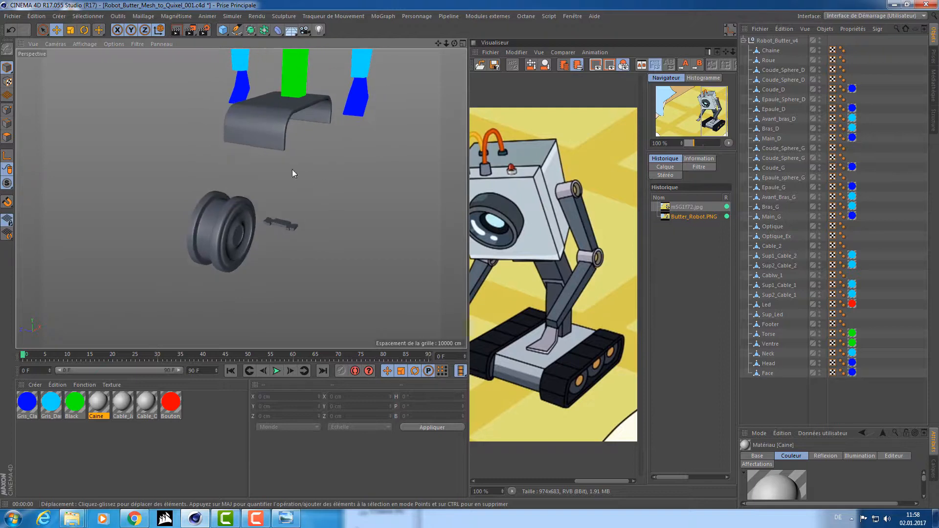
left_click(288, 229)
- Make the Caine material luminescence-only in yellow with 100% saturation
double_click(98, 403)
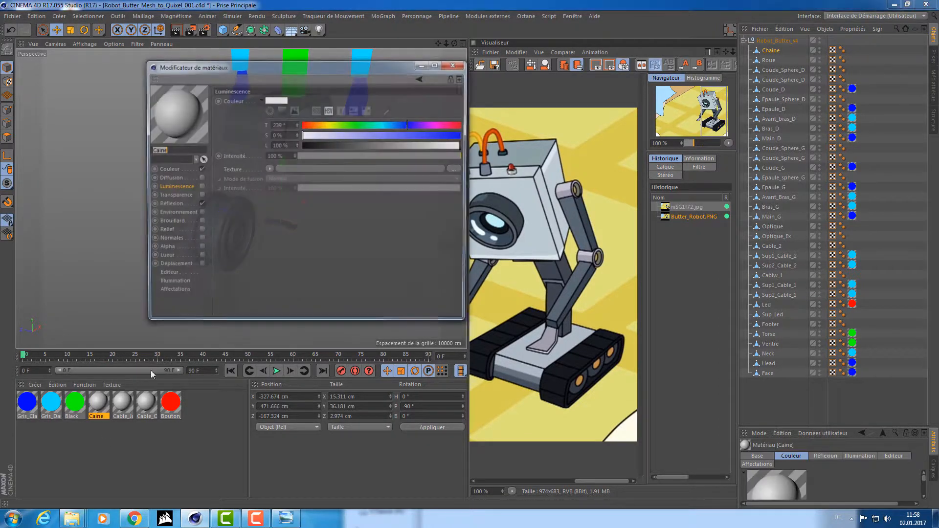
left_click(199, 204)
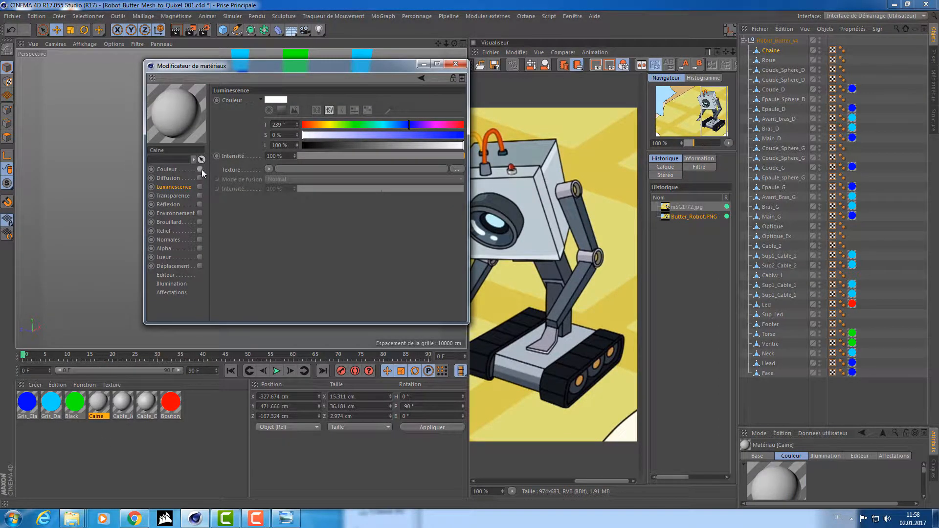
left_click(199, 168)
left_click(199, 187)
left_click_drag(363, 135, 464, 135)
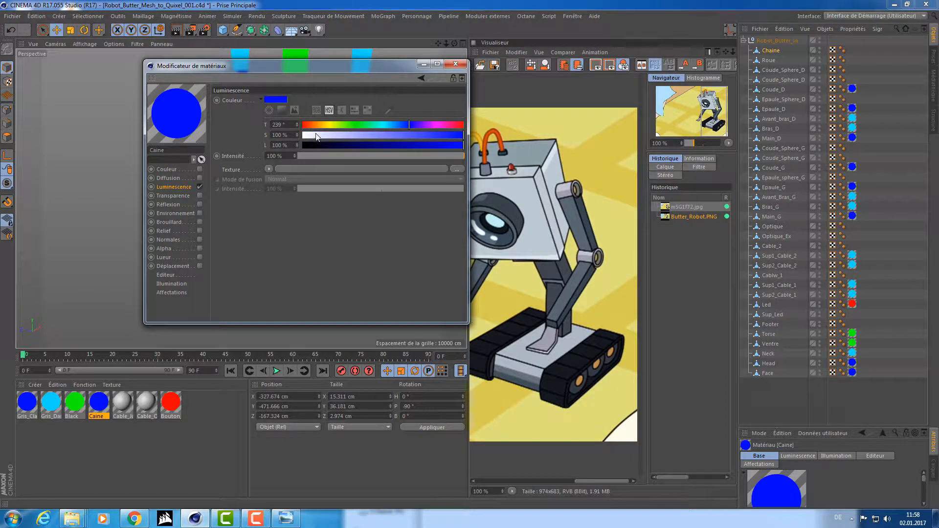
mouse_move(319, 126)
left_mouse_down()
mouse_move(305, 126)
mouse_move(332, 123)
left_mouse_up()
left_click(455, 64)
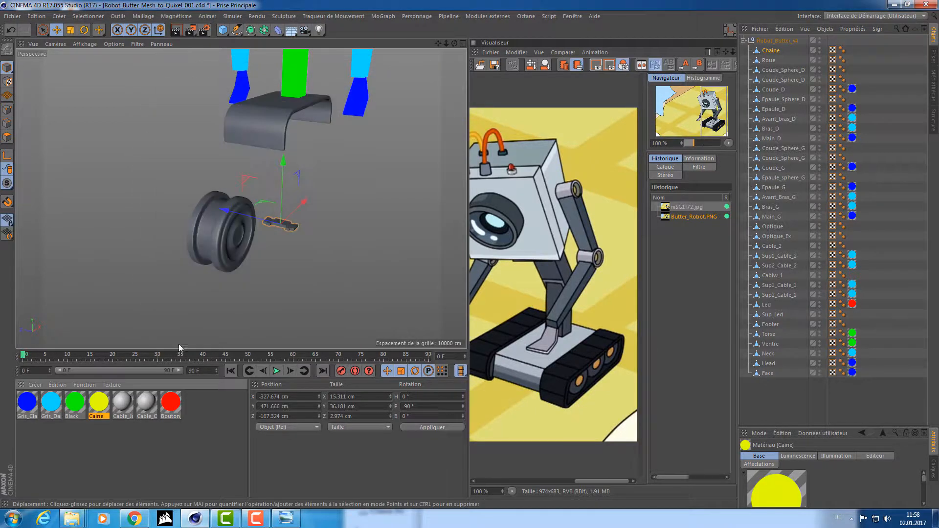
- Apply the yellow Caine material to the Chaine chain link and the light blue Gris_Dark material to the Roue wheel
left_click_drag(288, 227, 289, 227)
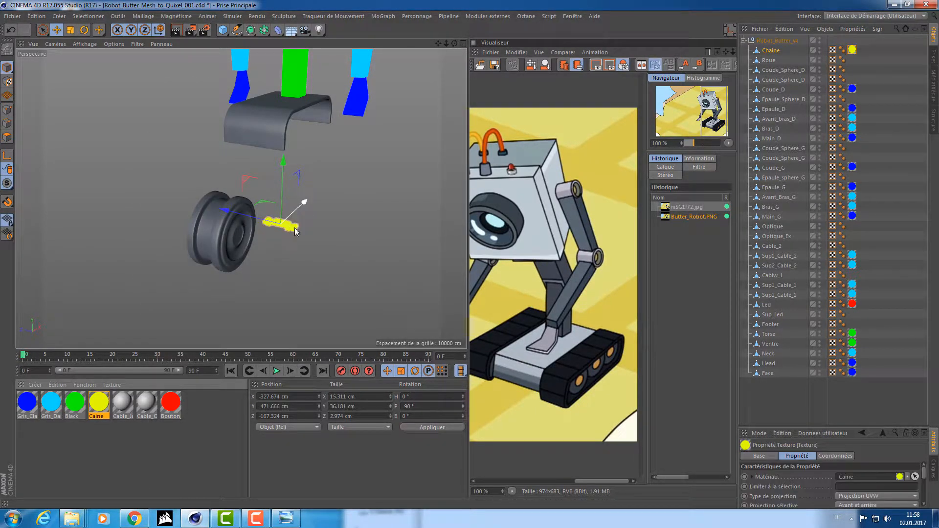
left_click_drag(336, 189, 308, 206, "alt")
left_click_drag(48, 400, 220, 301)
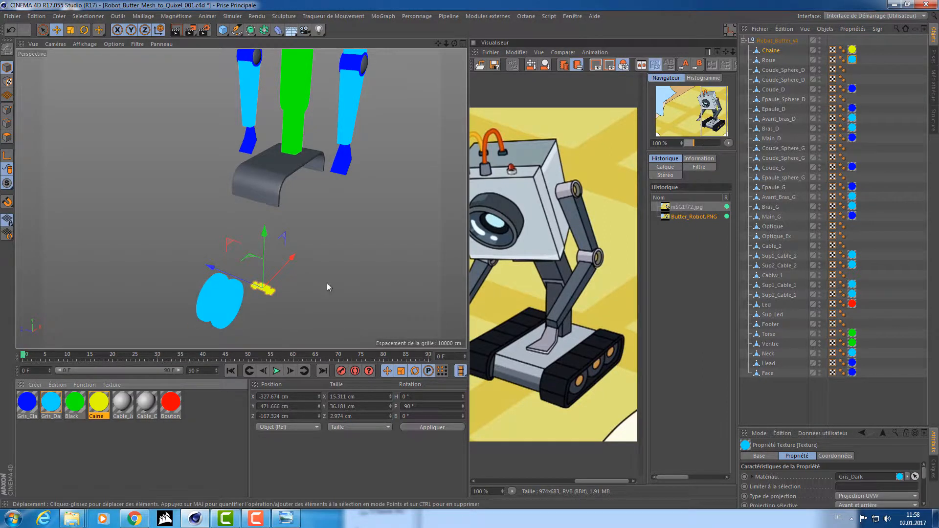
left_click_drag(327, 282, 186, 308, "alt")
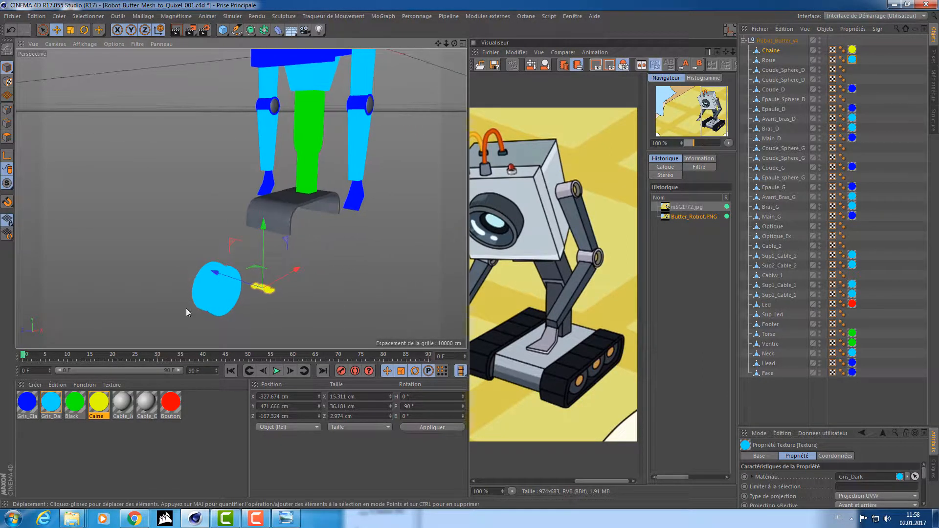
- Apply the dark blue Gris_Clair material to the curved Footer plate below the green body
left_click(51, 406)
left_click_drag(179, 196, 264, 226, "alt")
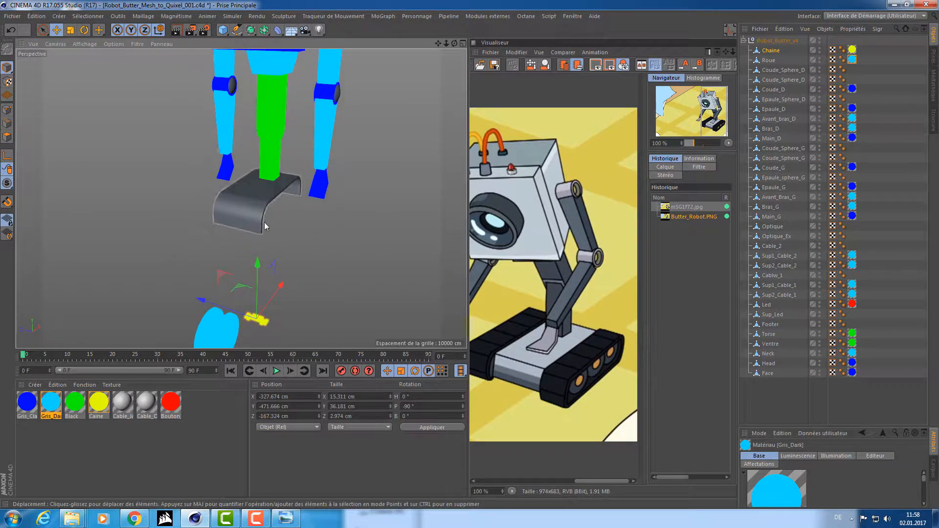
left_click(254, 203)
middle_click_drag(222, 202, 217, 237, "alt")
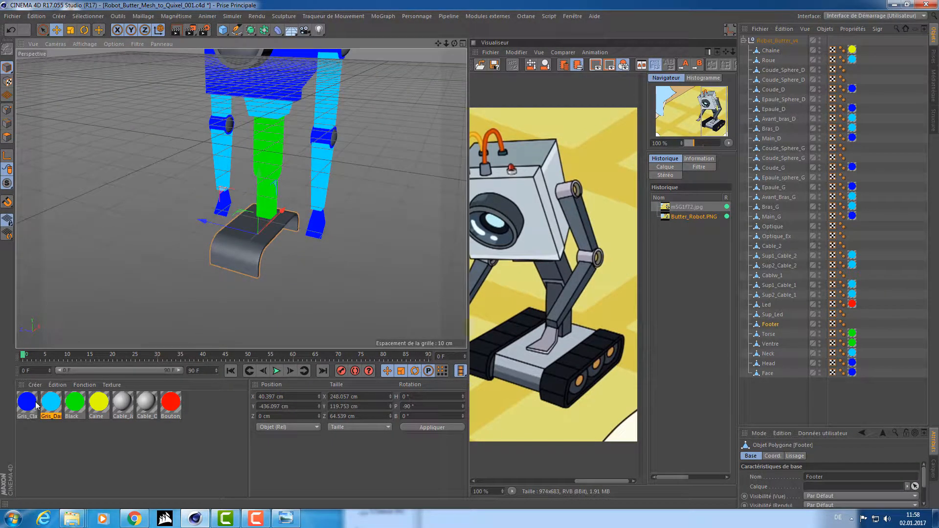
left_click_drag(28, 409, 210, 265)
- Select the Optique lens on the head, pull it out of its ring along the X axis, and undo the move
left_click_drag(163, 183, 189, 162, "alt")
scroll(183, 218, "down", 5)
left_click_drag(182, 219, 146, 214, "alt")
left_click(211, 216)
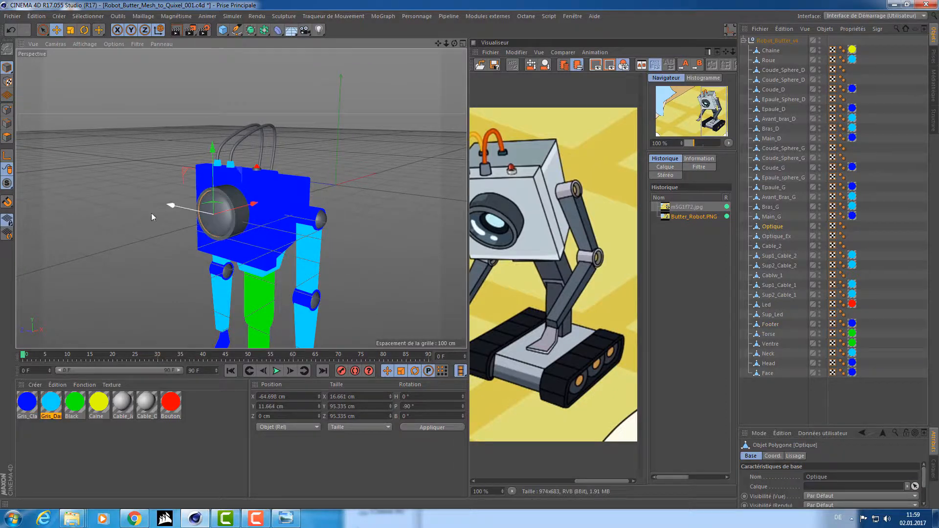
scroll(240, 218, "up", 5)
left_click_drag(239, 218, 185, 224, "alt")
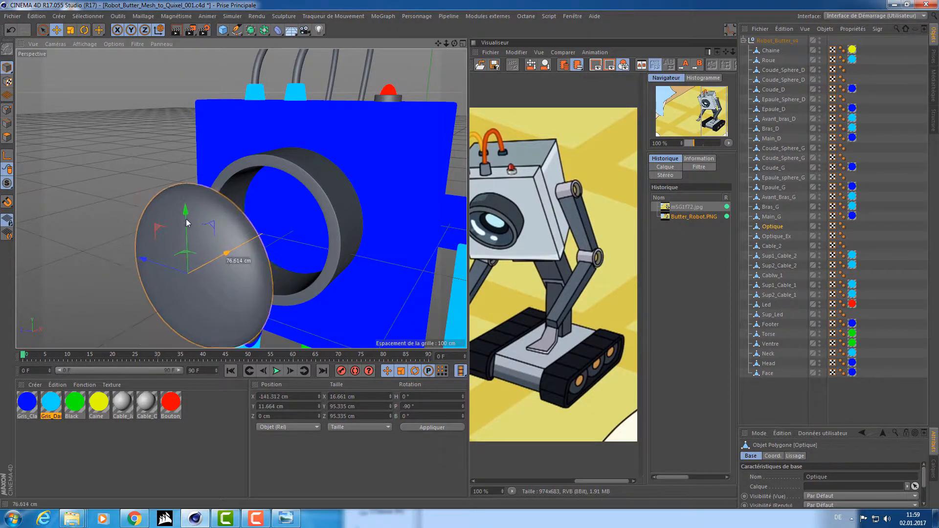
key("ctrl+z")
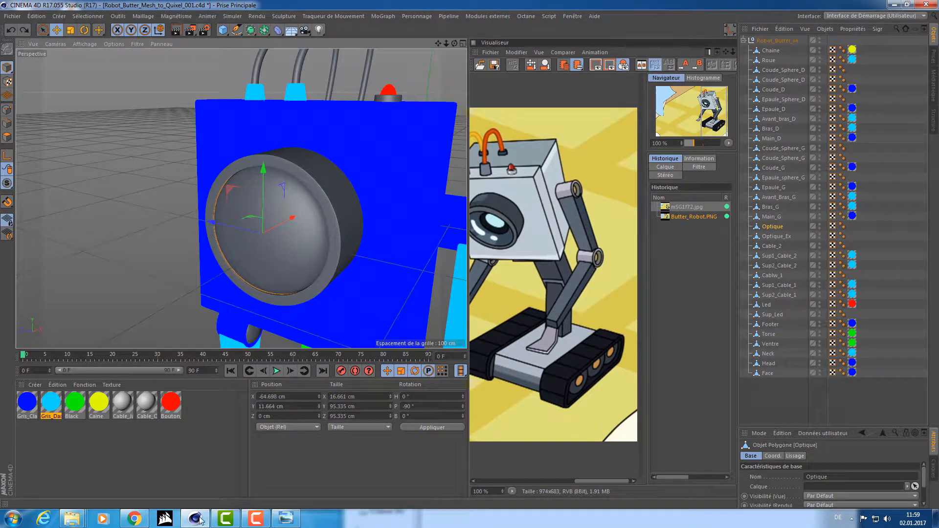
- Create a luminescence-only material named Optique_verre in purple with hue 274° and 100% saturation
double_click(189, 397)
double_click(32, 409)
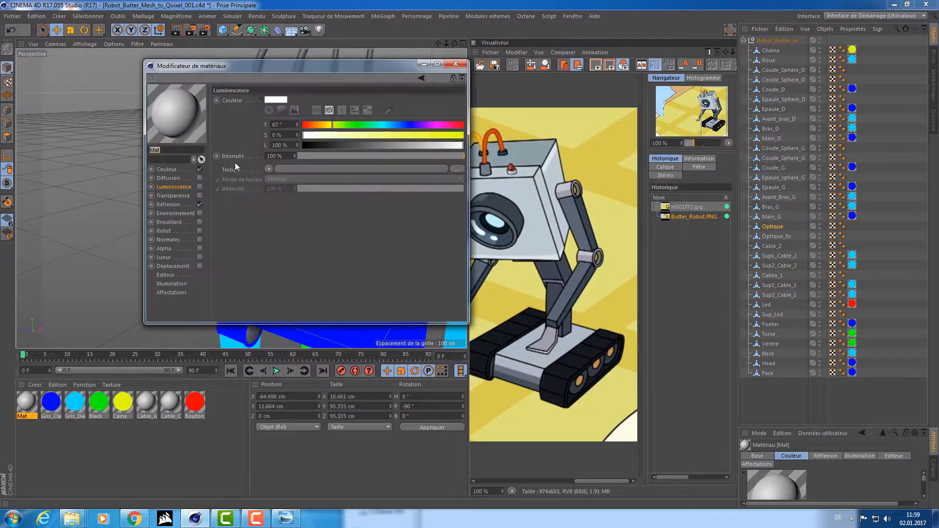
left_click(200, 204)
left_click(200, 168)
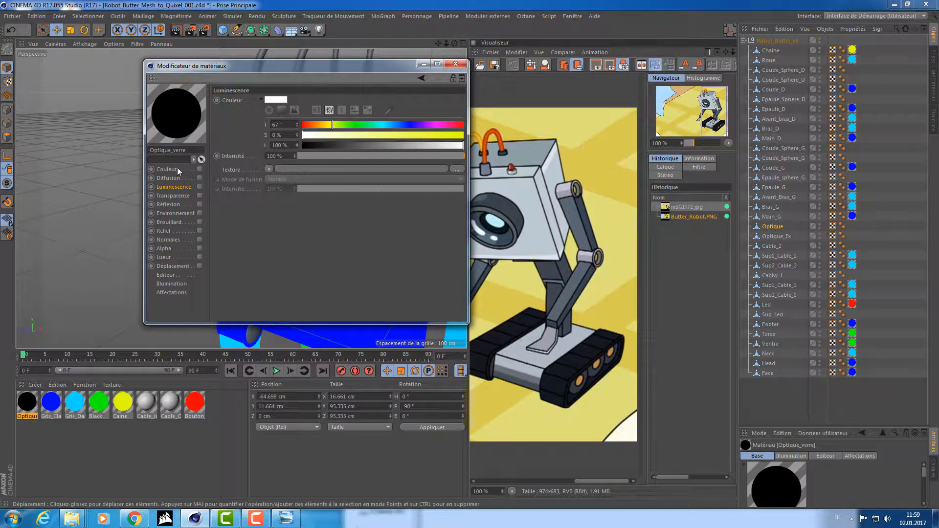
left_click(199, 187)
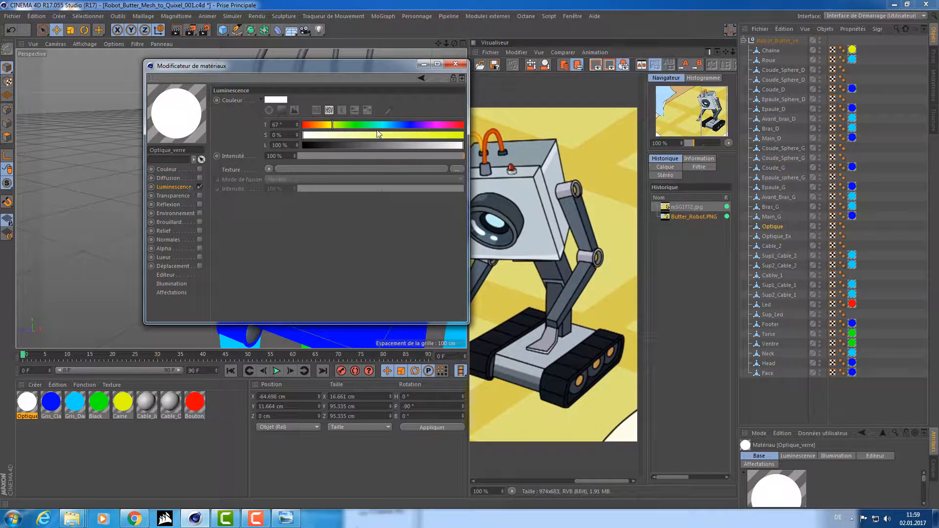
left_click_drag(379, 134, 464, 135)
left_click_drag(330, 130, 425, 122)
left_click(455, 63)
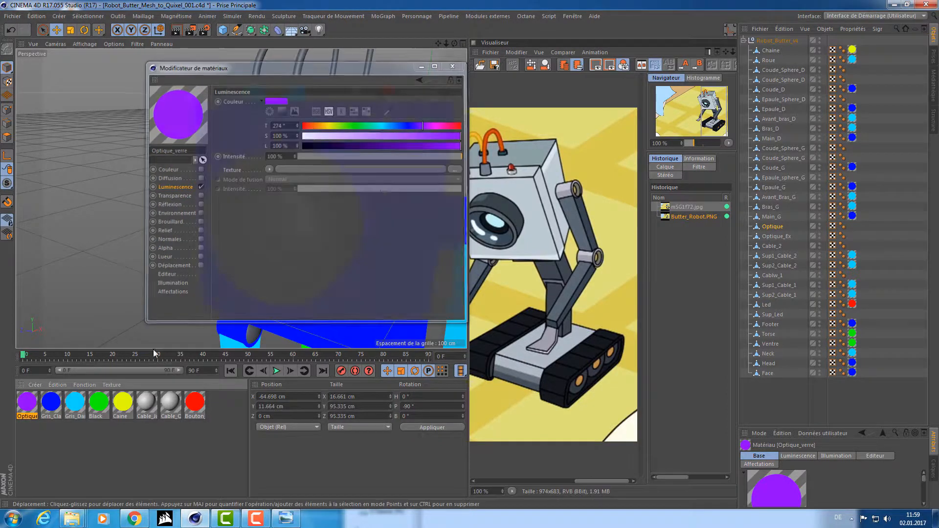
- Apply the purple Optique_verre material to the Optique lens and the light blue Gris_Dark material to the Optique_Ex ring
left_click_drag(261, 244, 229, 208)
left_click(274, 178)
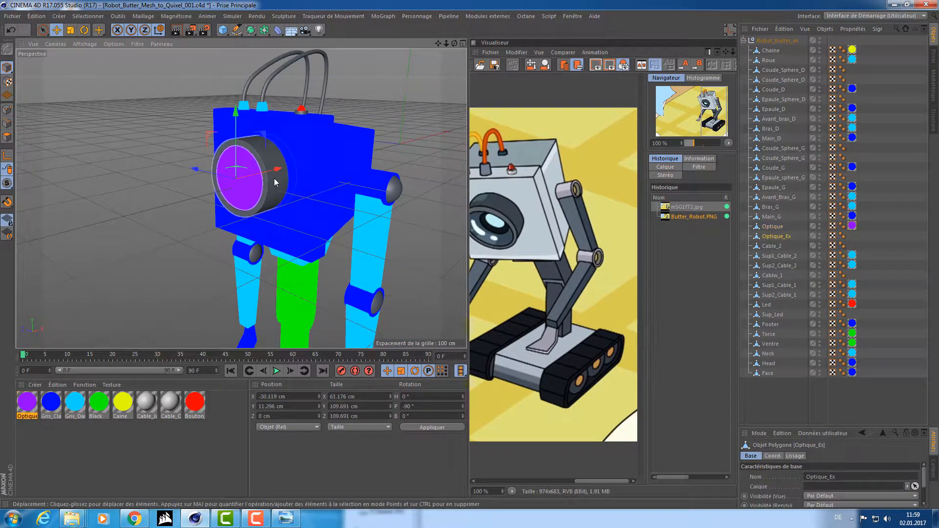
left_click_drag(73, 408, 266, 184)
left_click(150, 215)
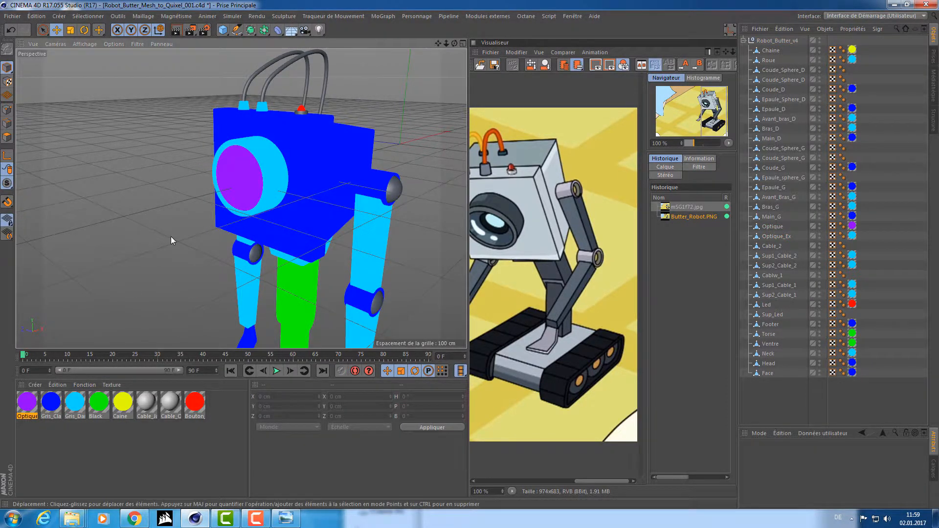
- Select the Sup_Led base under the red LED and apply the dark blue Gris_Clair material to it
left_click_drag(171, 237, 185, 132, "alt")
scroll(294, 120, "up", 4)
scroll(293, 121, "up", 3)
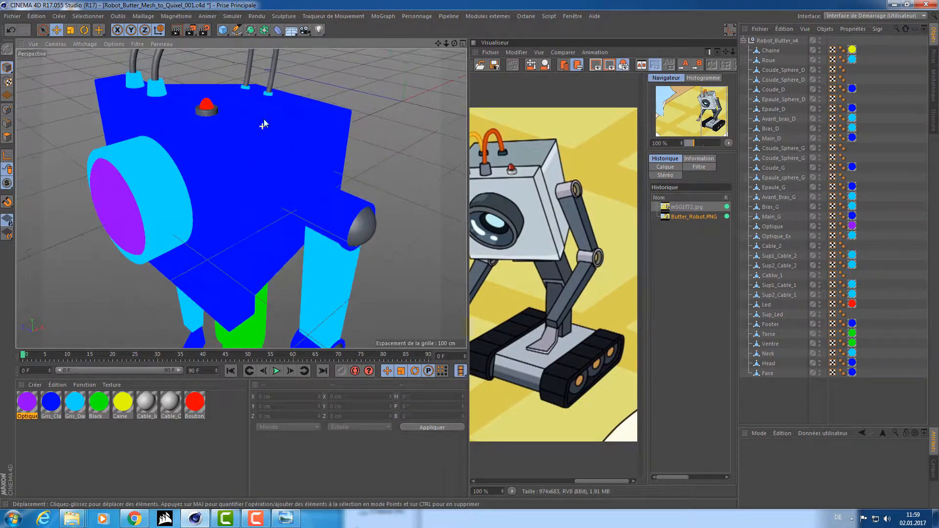
left_click(210, 111)
scroll(210, 108, "up", 2)
scroll(210, 108, "up", 3)
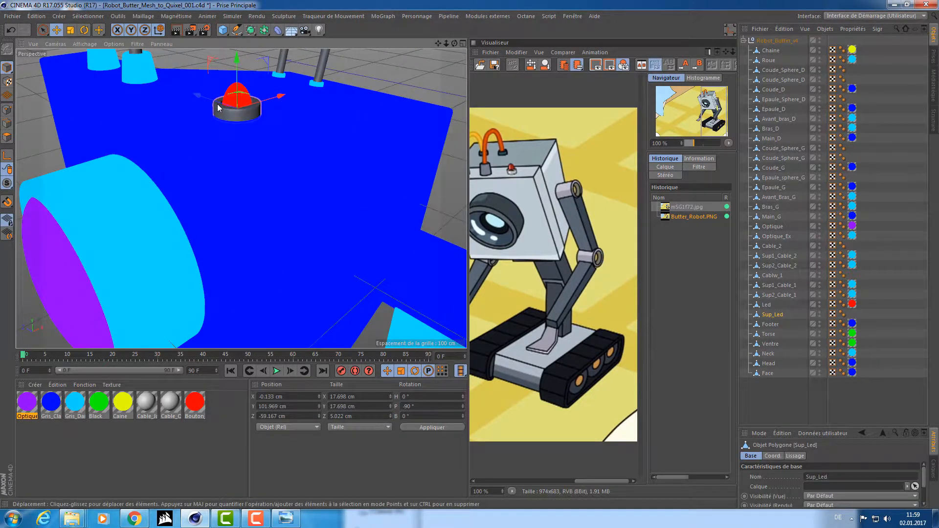
left_click_drag(68, 374, 189, 174)
- Render the view around the LED and head to check the flat colours
scroll(274, 167, "up", 5)
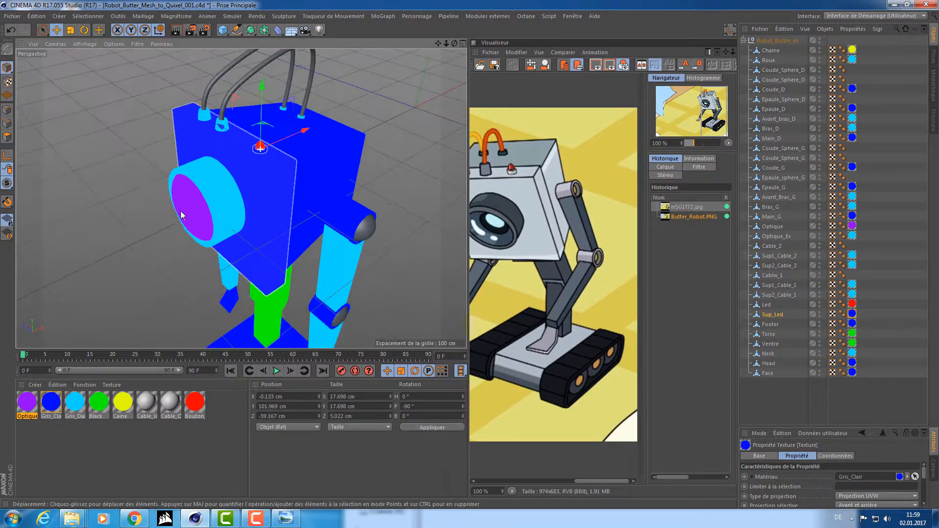
scroll(310, 116, "up", 3)
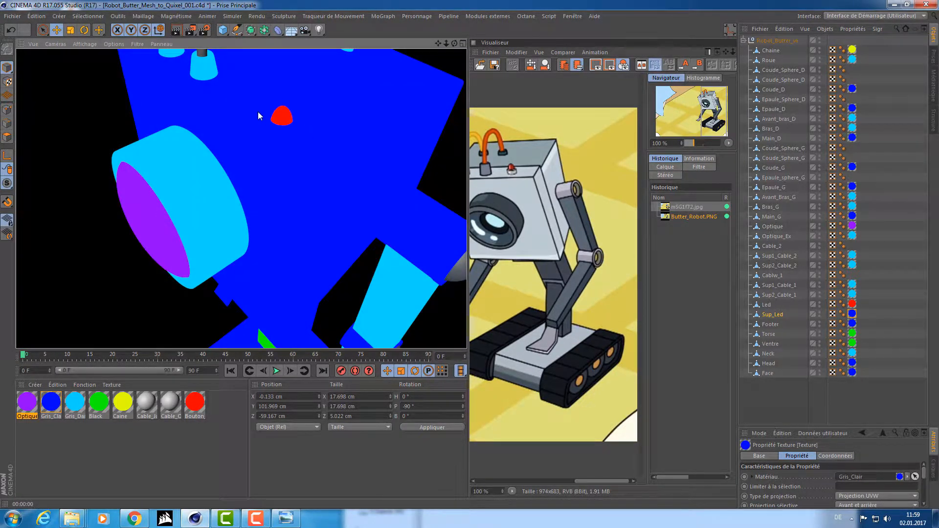
scroll(259, 113, "down", 4)
left_click_drag(261, 115, 265, 167, "alt")
key("ctrl+r")
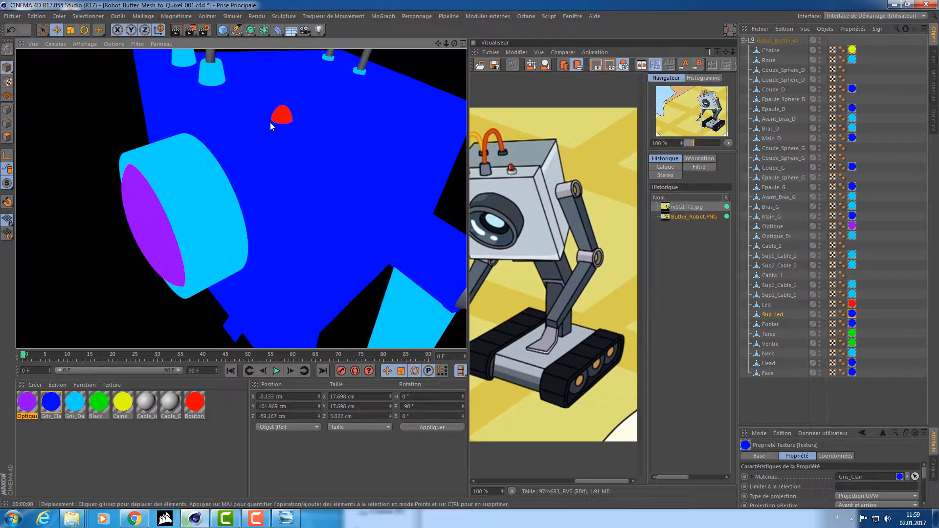
scroll(293, 140, "down", 4)
left_click_drag(292, 139, 279, 151, "alt")
scroll(264, 165, "down", 4)
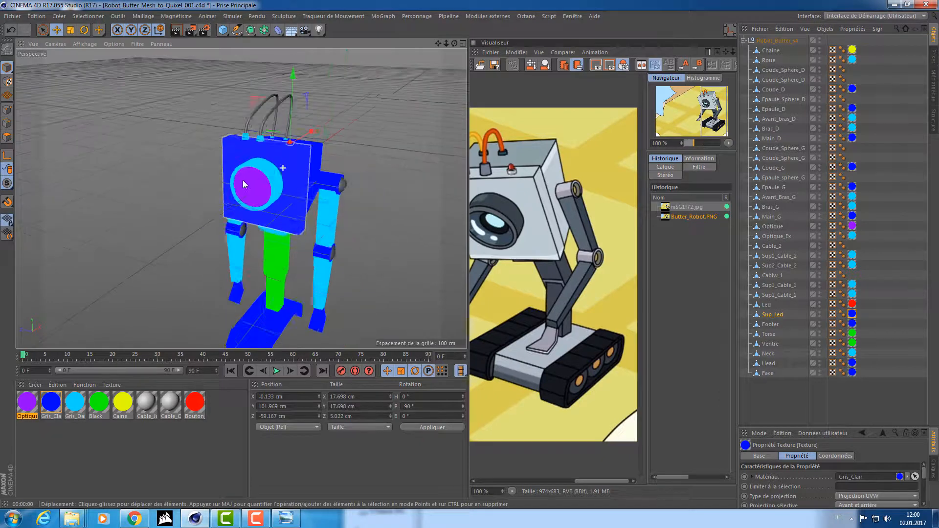
- Examine the whole robot for uncoloured joints and select the elbow sphere Coude_Sphere_G
middle_click_drag(242, 181, 239, 129, "alt")
left_click_drag(239, 129, 232, 164, "alt")
middle_click_drag(274, 146, 257, 256, "alt")
left_click_drag(256, 255, 313, 233, "alt")
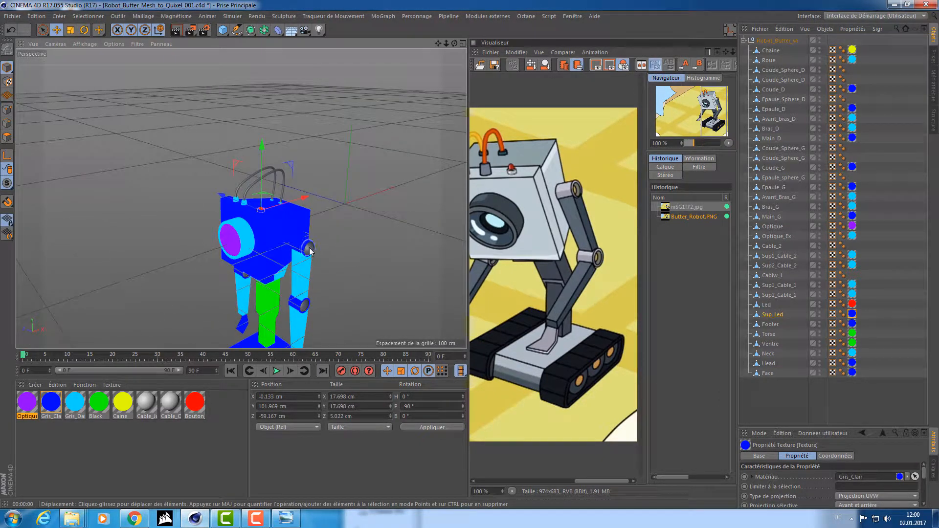
left_click(303, 307)
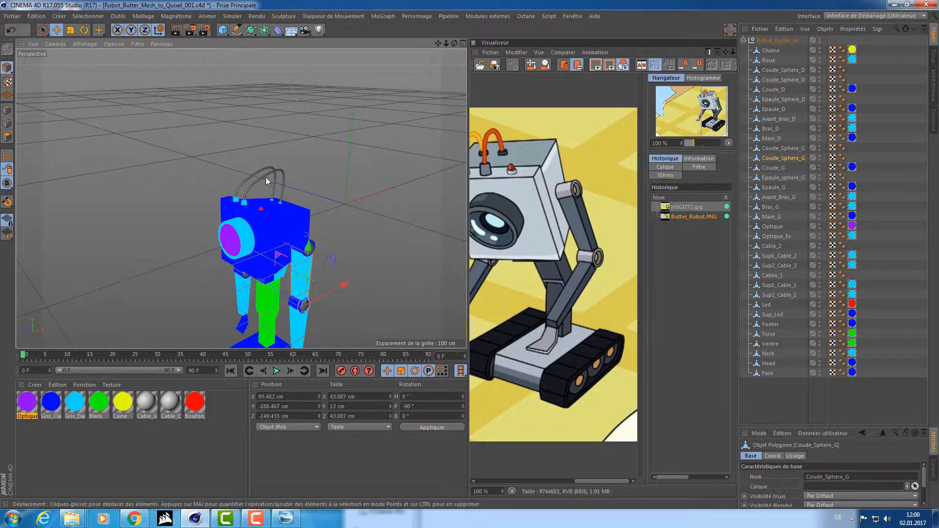
right_click_drag(265, 177, 348, 158, "alt")
middle_click_drag(212, 218, 224, 173, "alt")
left_click_drag(224, 176, 206, 282, "alt")
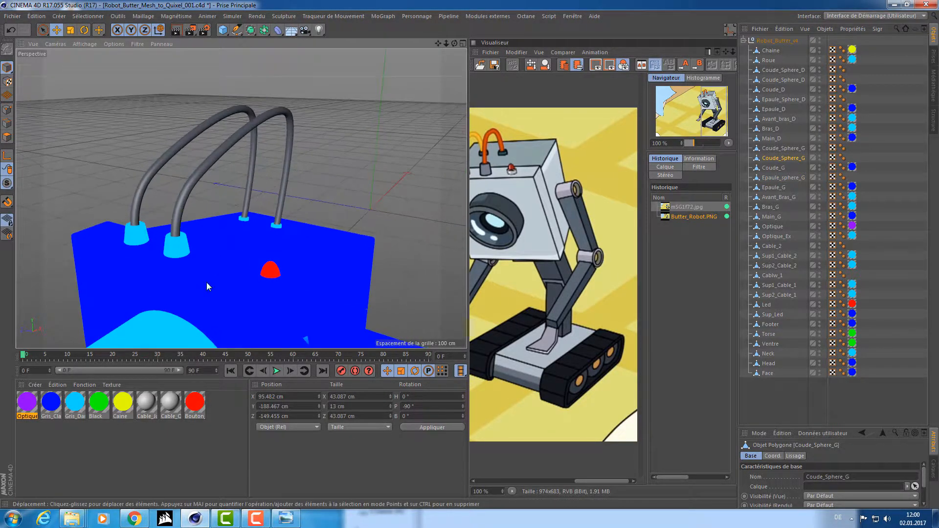
double_click(146, 402)
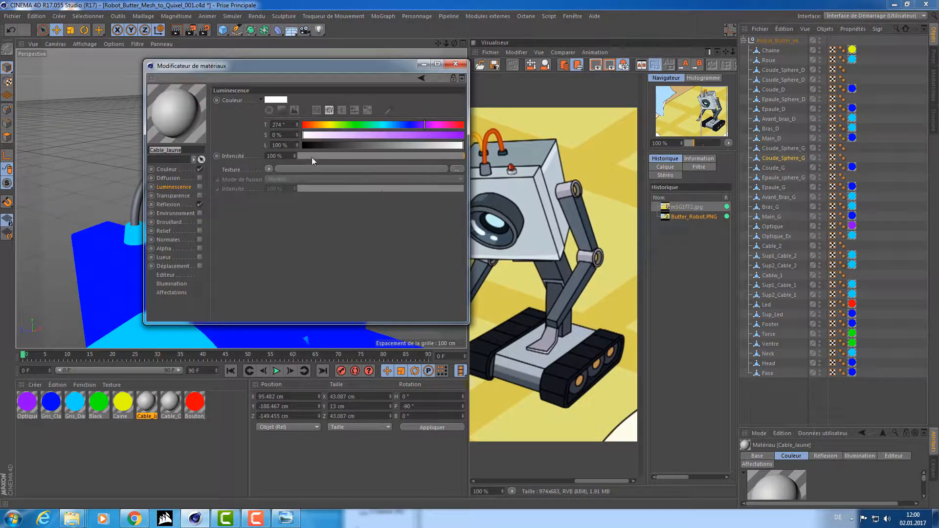
left_click(455, 64)
- Change the Caine material's luminescence colour to pink with a hue of about 325°
right_click_drag(319, 142, 278, 296, "alt")
middle_click_drag(277, 295, 272, 236, "alt")
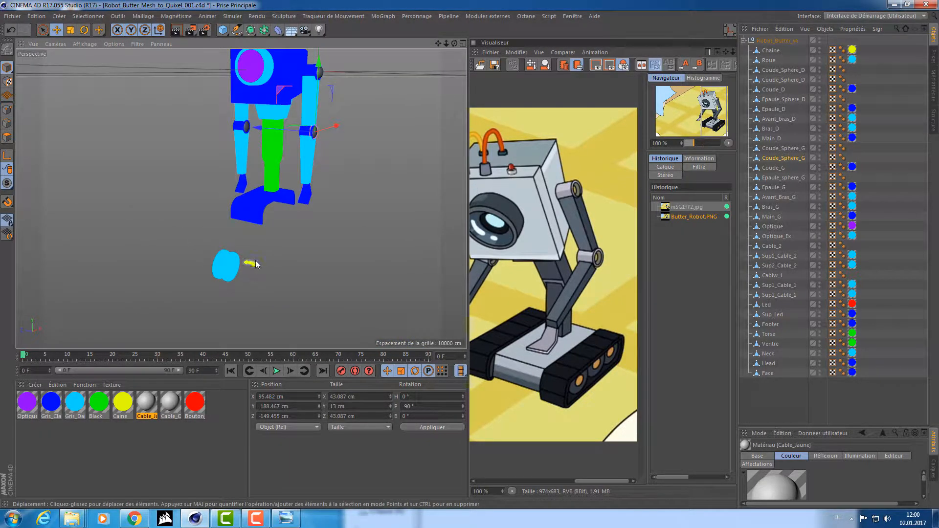
double_click(125, 406)
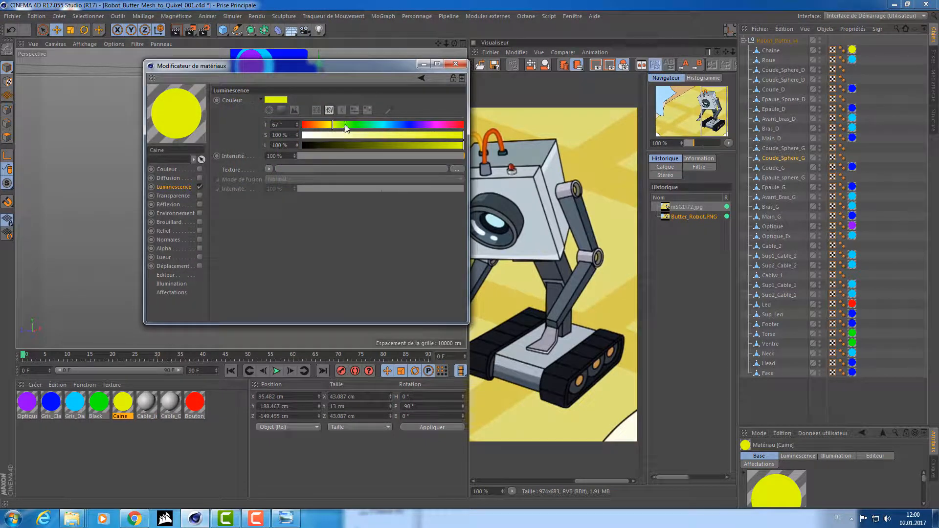
left_click_drag(346, 125, 456, 123)
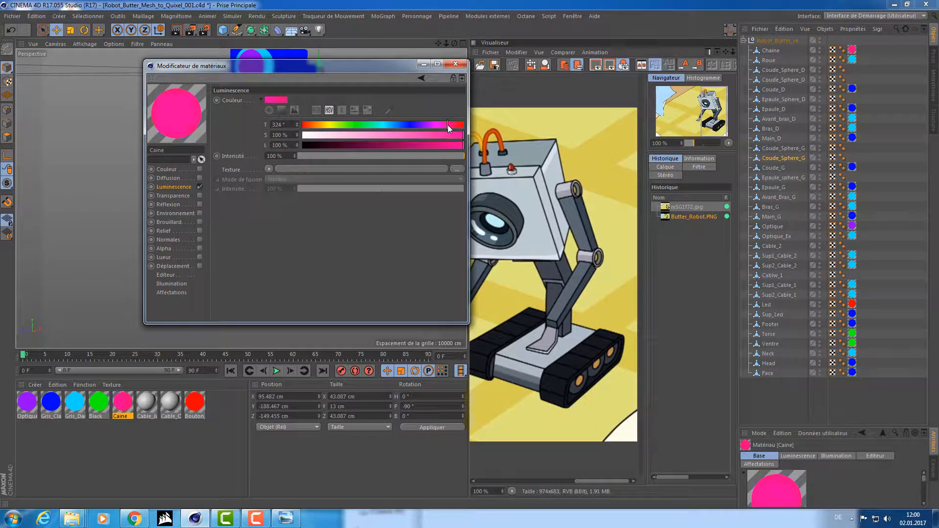
left_click(455, 64)
- Clear the selection and select the Cablw_1 cable on top of the head
left_click_drag(343, 133, 354, 139, "alt")
left_click(354, 140)
middle_click_drag(354, 140, 339, 333, "alt")
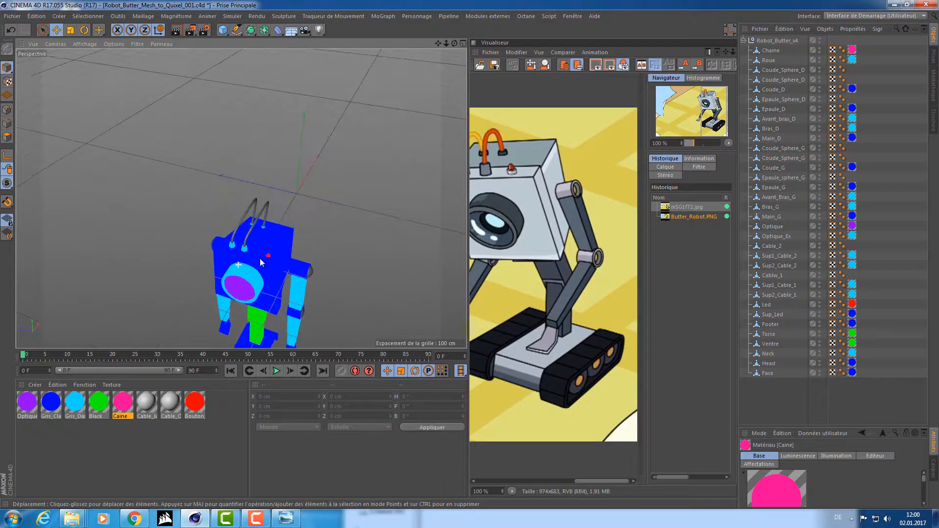
scroll(272, 253, "up", 5)
left_click_drag(272, 253, 279, 214, "alt")
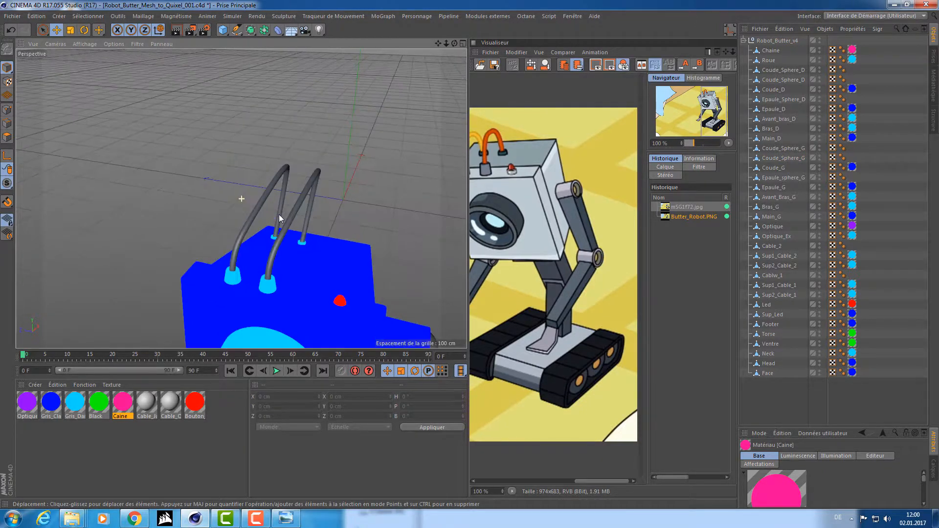
left_click(282, 244)
left_click_drag(288, 283, 286, 244, "alt")
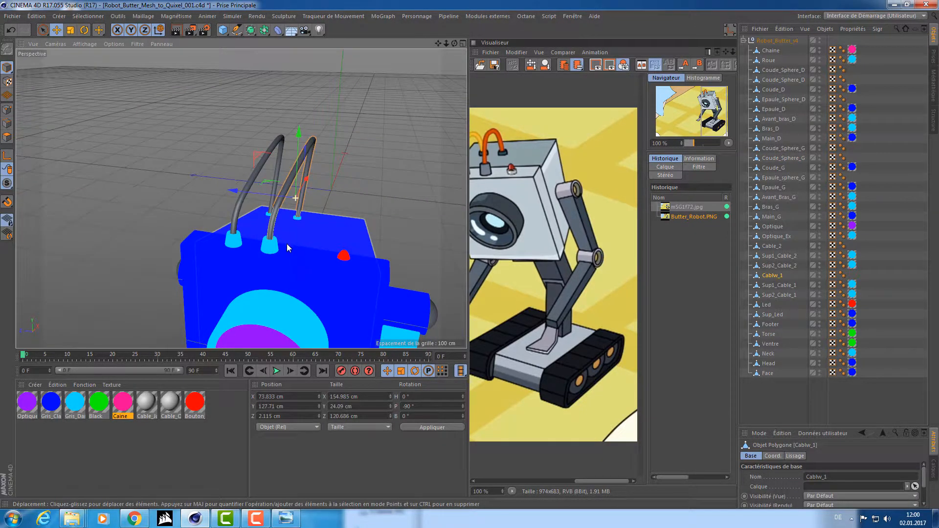
- Make the Cable_Orange material luminescence-only in orange with hue 21° and 100% saturation, and apply it to the Cablw_1 cable
double_click(170, 402)
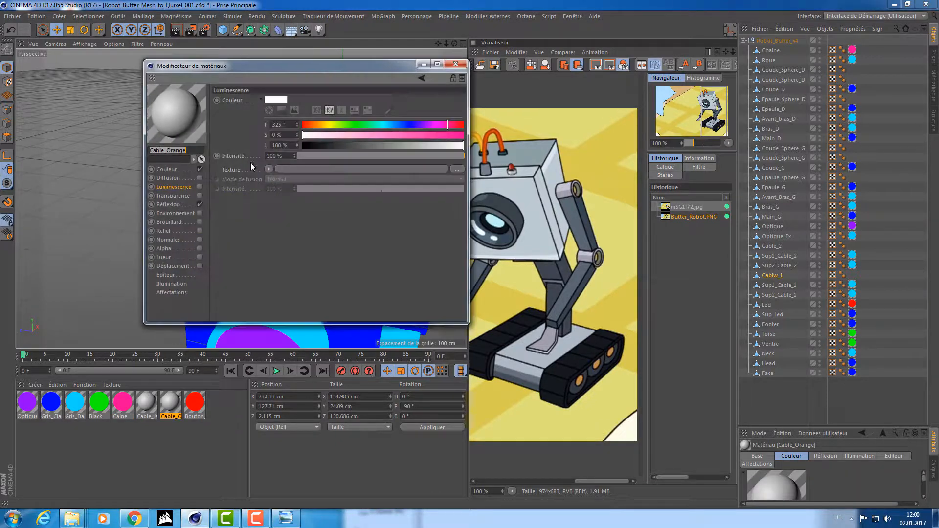
left_click(200, 204)
left_click(200, 169)
left_click(200, 187)
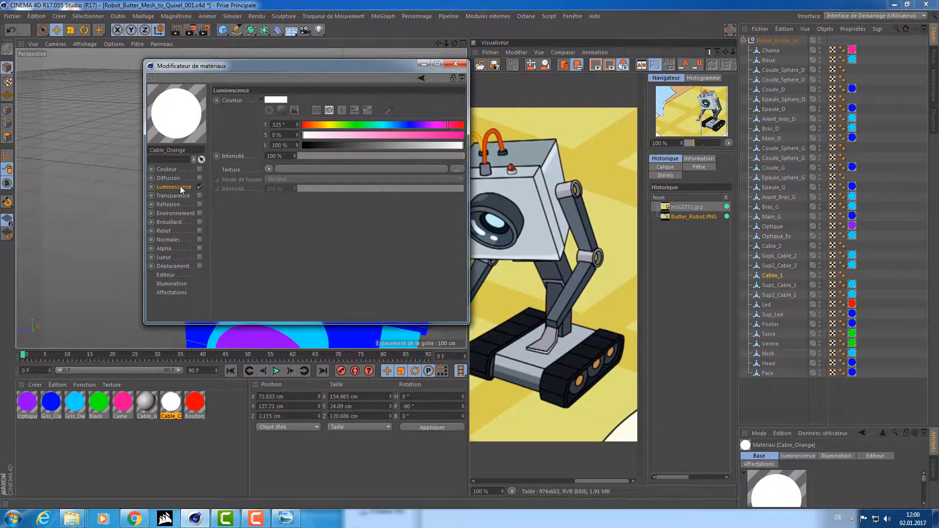
left_click_drag(332, 123, 463, 136)
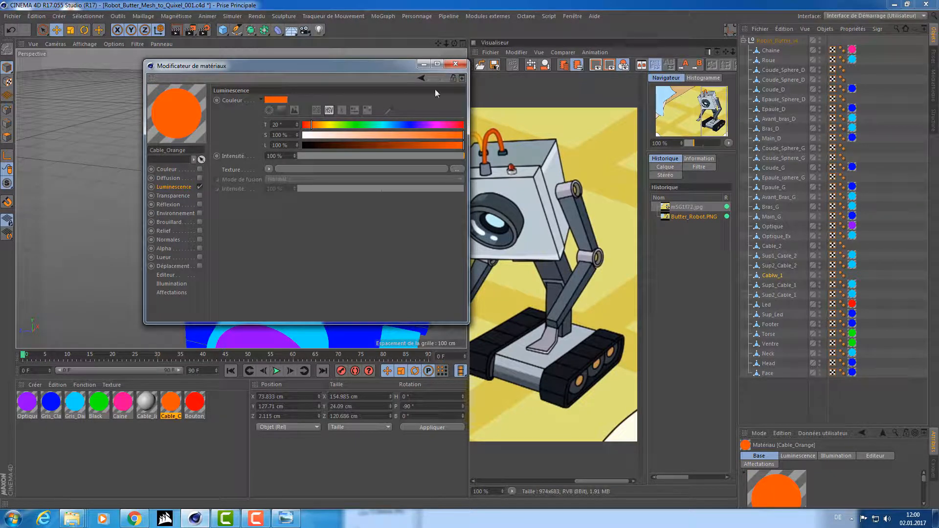
left_click_drag(312, 125, 312, 122)
left_click(456, 64)
left_click_drag(171, 402, 175, 387)
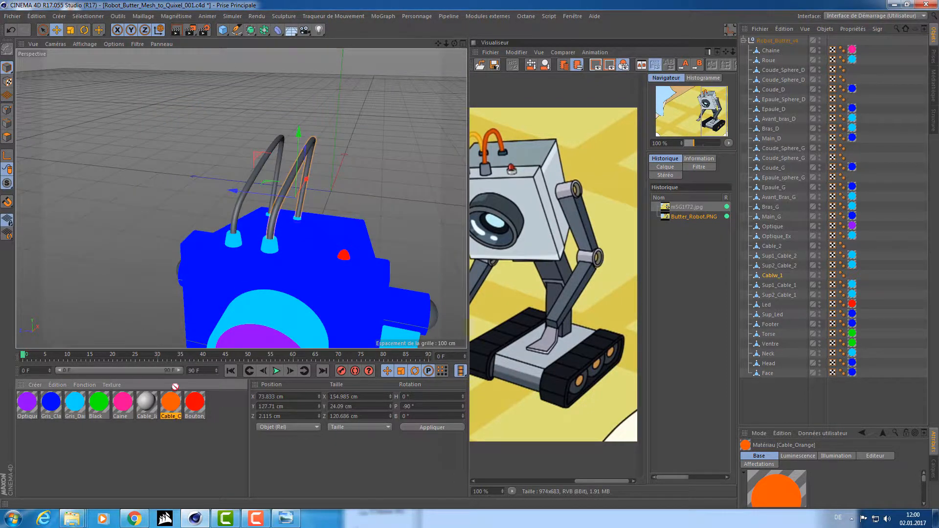
left_click_drag(288, 195, 285, 189)
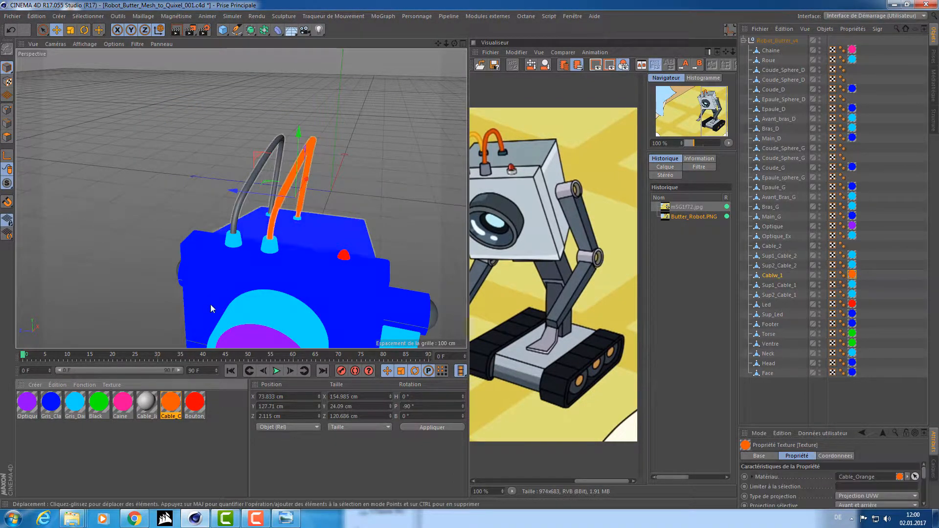
- Make the Cable_Jaune material luminescence-only in yellow with hue 62° and 100% saturation
double_click(145, 403)
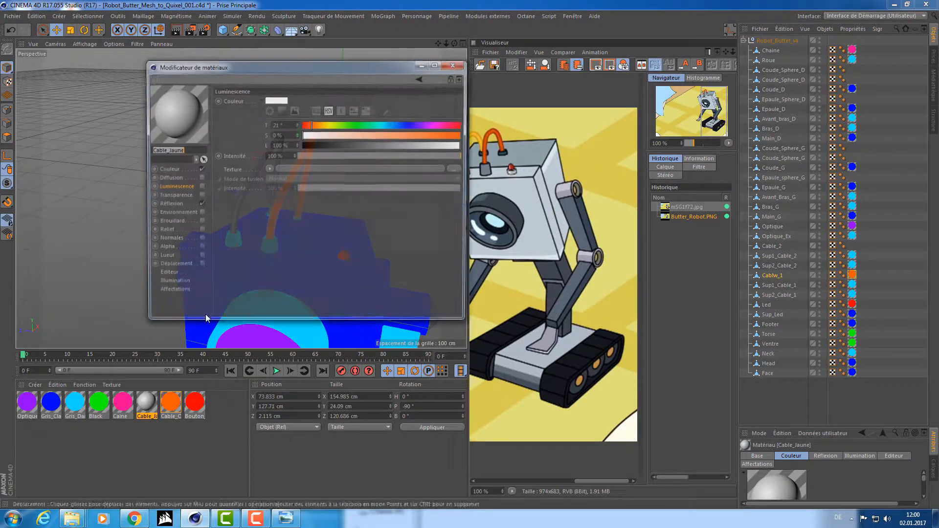
left_click(200, 168)
left_click(199, 205)
left_click(200, 186)
left_click(328, 125)
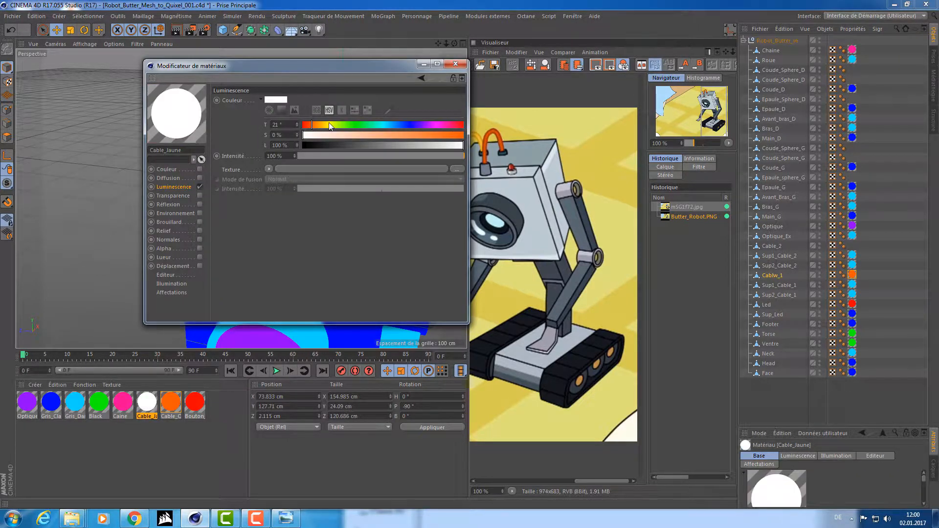
left_click_drag(350, 137, 332, 126)
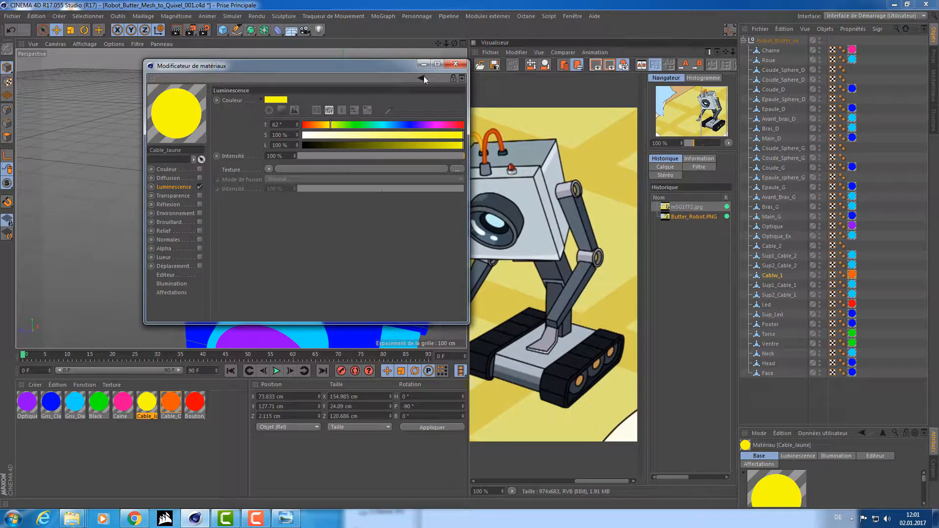
- Apply the Cable_Jaune material to the Cable_2 cable on top of the head
left_click(455, 64)
left_click_drag(189, 283, 272, 156)
left_click_drag(170, 235, 222, 308, "alt")
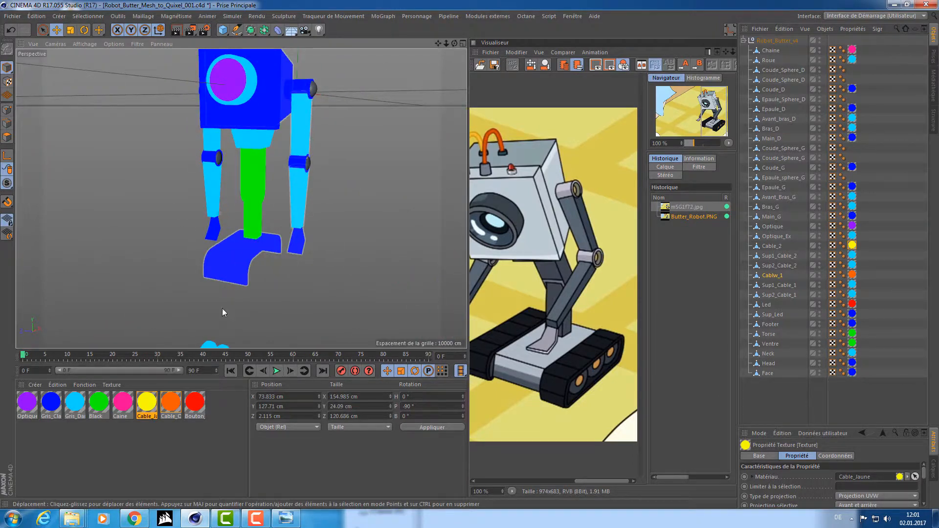
- Create a new material and name it Pastille
double_click(222, 411)
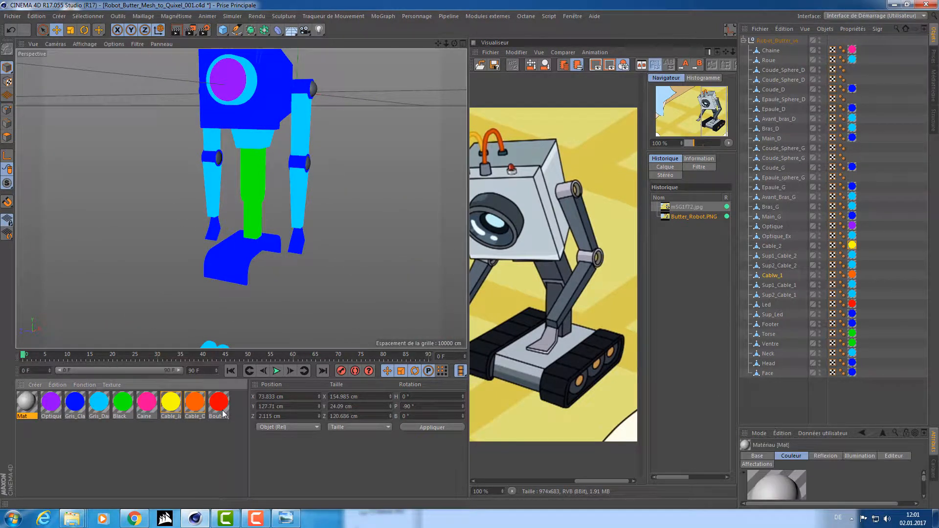
double_click(21, 416)
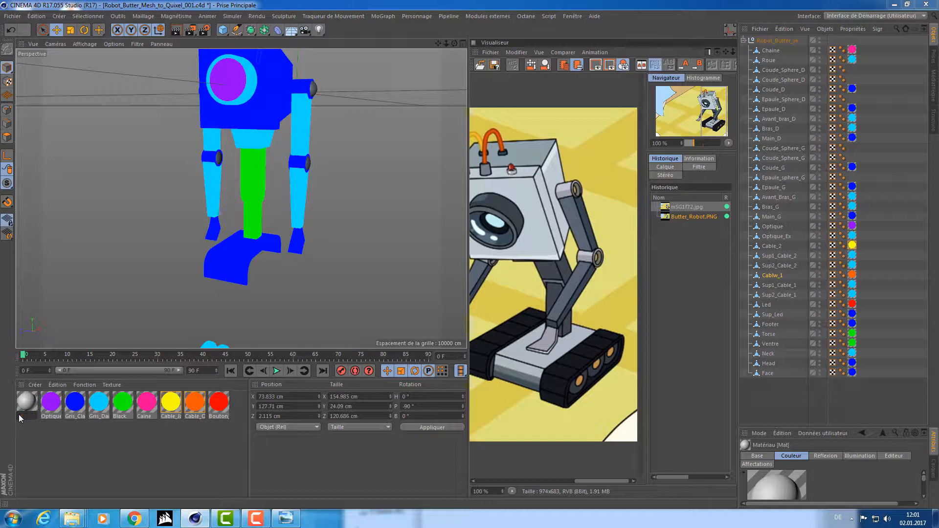
type("Pastille")
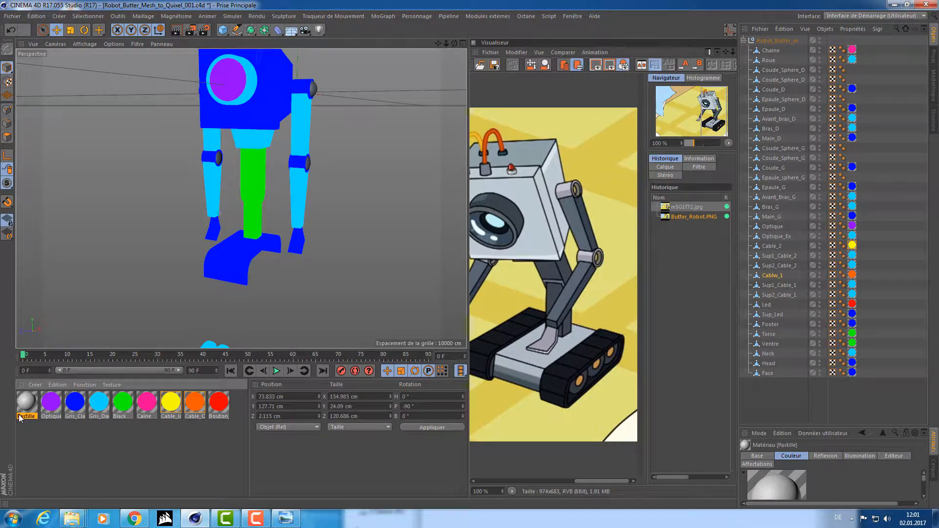
key("Return")
- Make the Pastille material luminescence-only in pink with hue 338° and 57% saturation
double_click(25, 394)
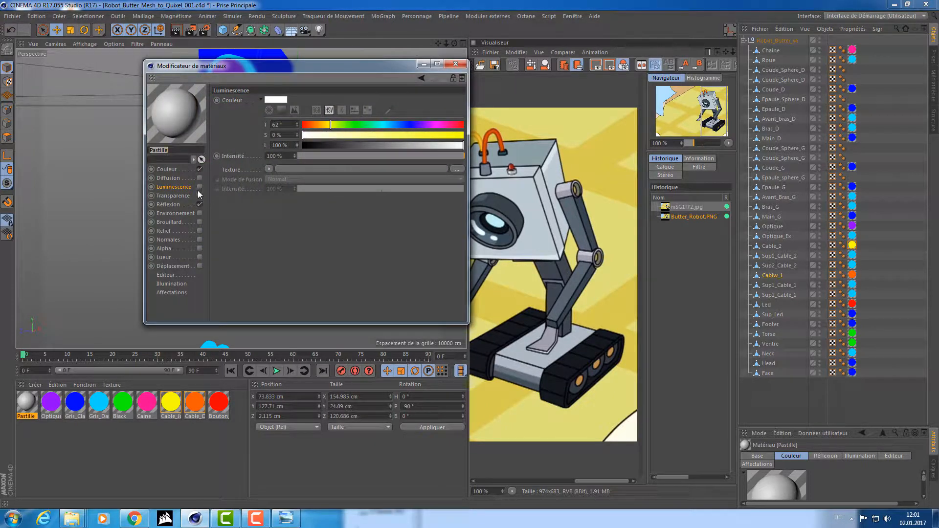
left_click(199, 186)
left_click(200, 204)
left_click(199, 169)
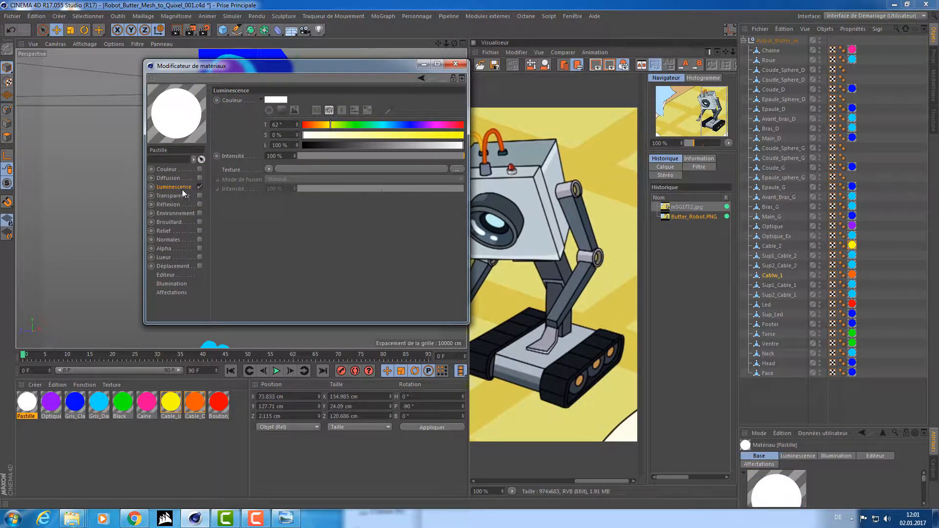
left_click_drag(324, 135, 456, 135)
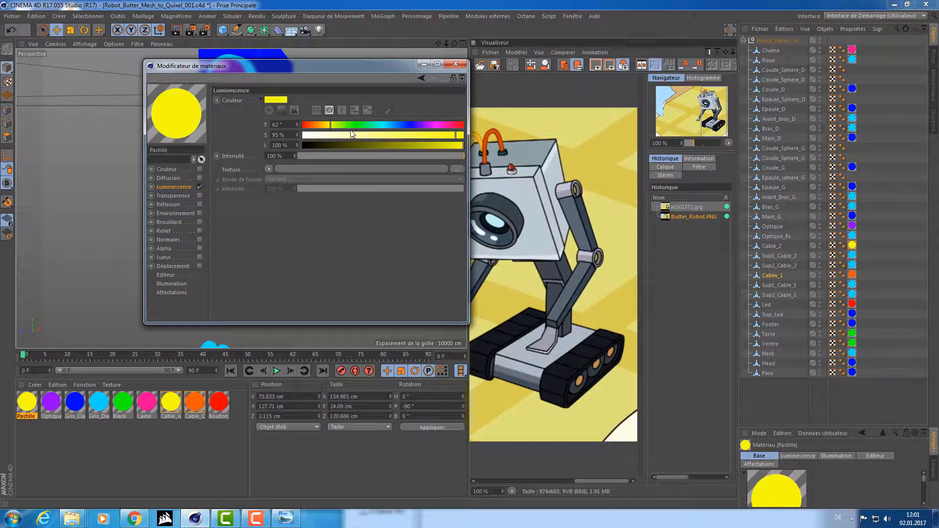
mouse_move(346, 128)
left_mouse_down()
mouse_move(317, 128)
mouse_move(437, 124)
mouse_move(394, 136)
mouse_move(383, 125)
mouse_move(332, 125)
mouse_move(434, 122)
mouse_move(443, 124)
mouse_move(396, 146)
mouse_move(446, 149)
mouse_move(452, 124)
left_mouse_up()
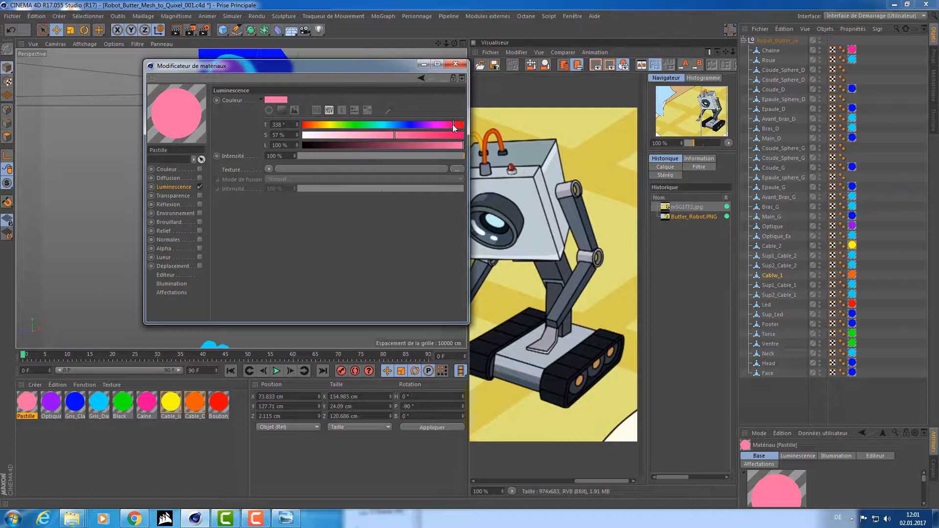
left_click(456, 65)
- Apply the Pastille material to the Epaule_sphere_G shoulder cap
left_click_drag(348, 117, 107, 360, "alt")
scroll(288, 126, "up", 5)
left_click_drag(28, 408, 283, 123)
- Select both Coude_Sphere_G caps, Epaule_Sphere_D and both Coude_Sphere_D caps, and apply the Pastille material to them
left_click_drag(278, 257, 315, 230, "alt")
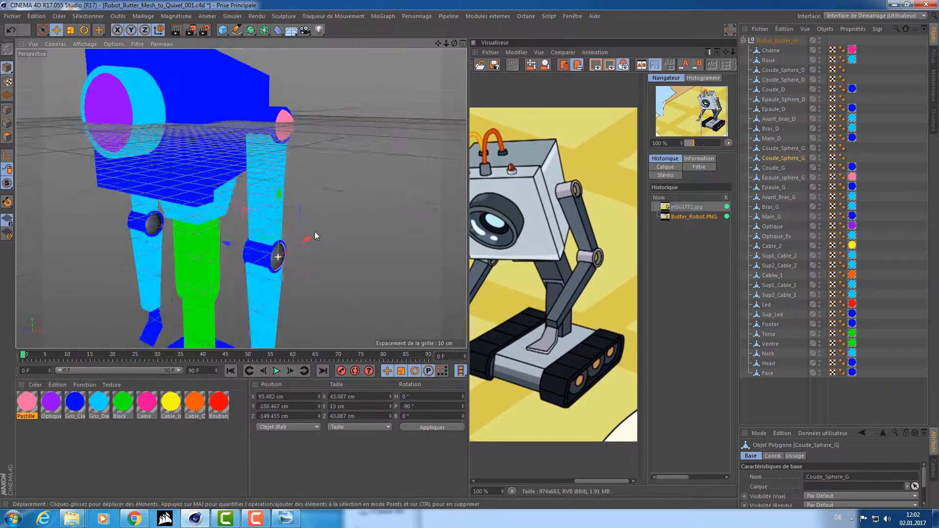
scroll(300, 248, "up", 5)
left_click(263, 264)
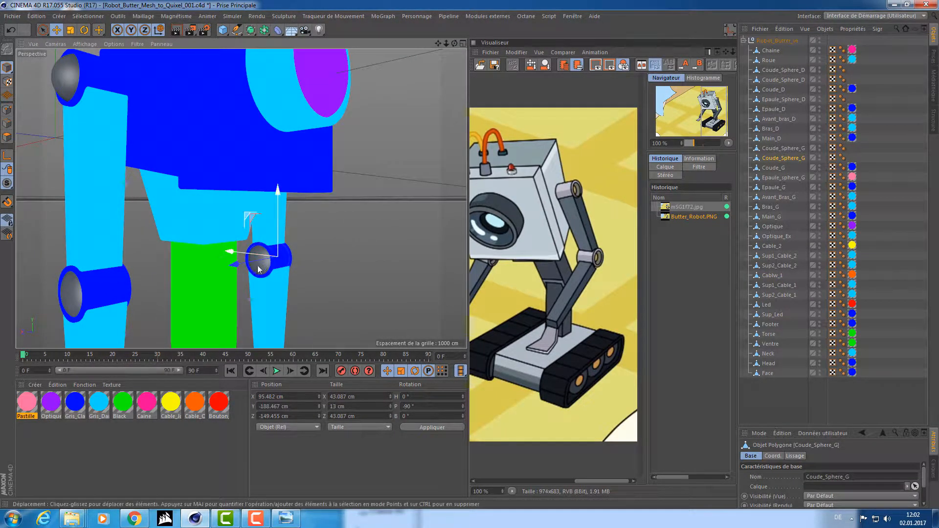
scroll(293, 254, "up", 5)
left_click(260, 250, "shift")
scroll(283, 241, "down", 8)
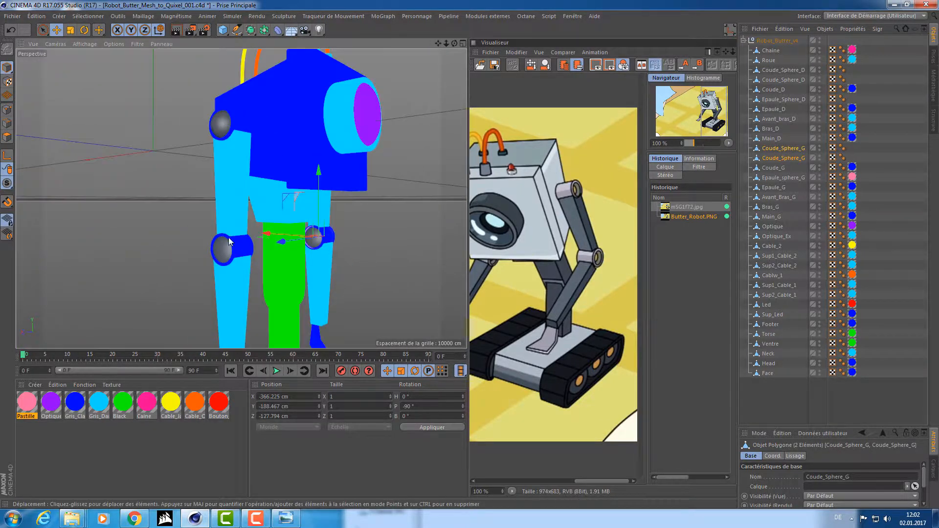
left_click_drag(227, 236, 192, 123, "alt")
left_click(221, 131, "shift")
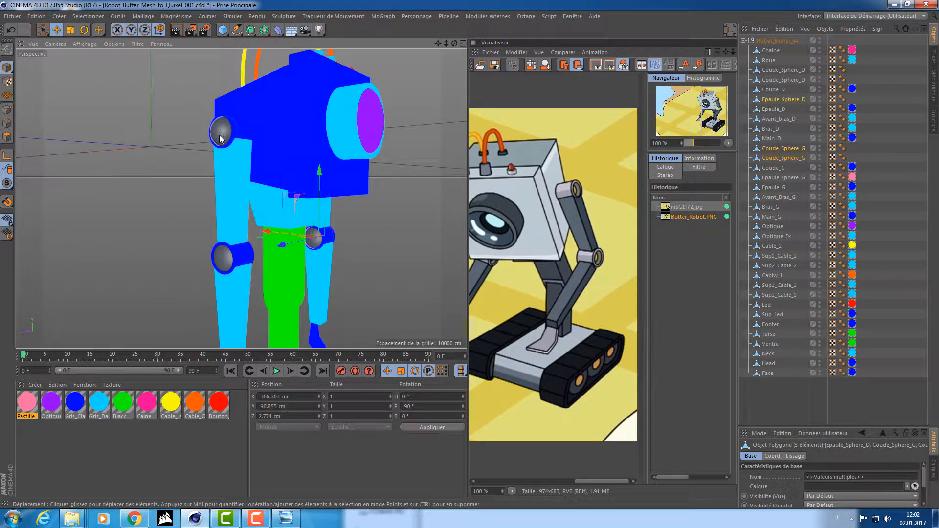
left_click(223, 256, "shift")
left_click_drag(260, 273, 142, 255, "alt")
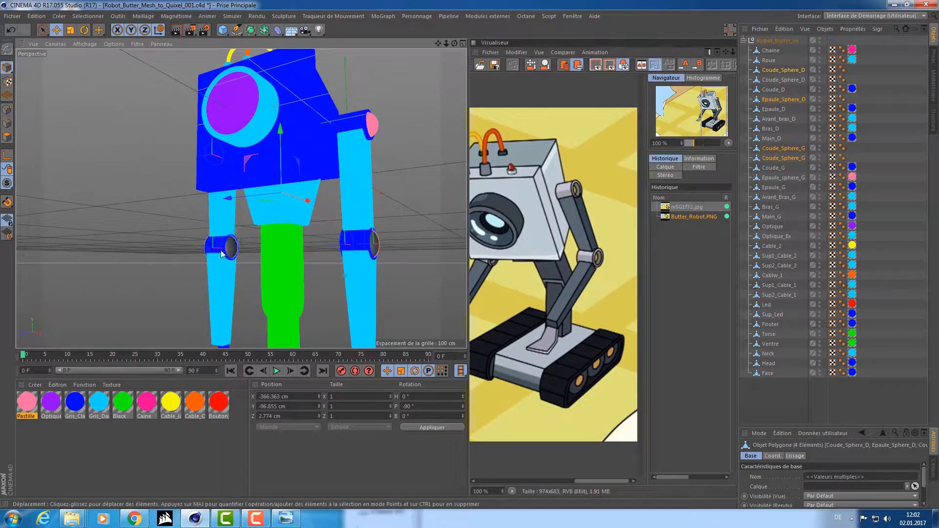
scroll(299, 244, "up", 5)
left_click(235, 238, "shift")
scroll(242, 242, "down", 8)
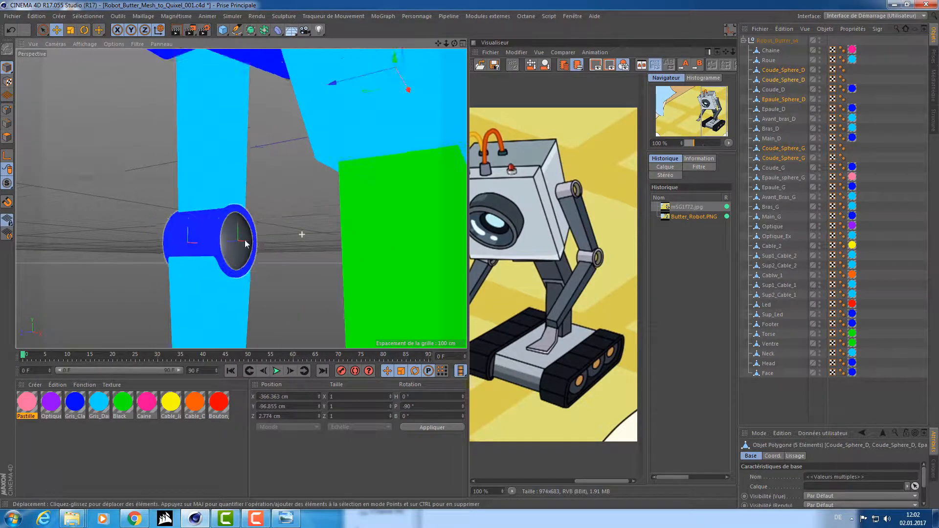
left_click_drag(174, 252, 354, 200, "alt")
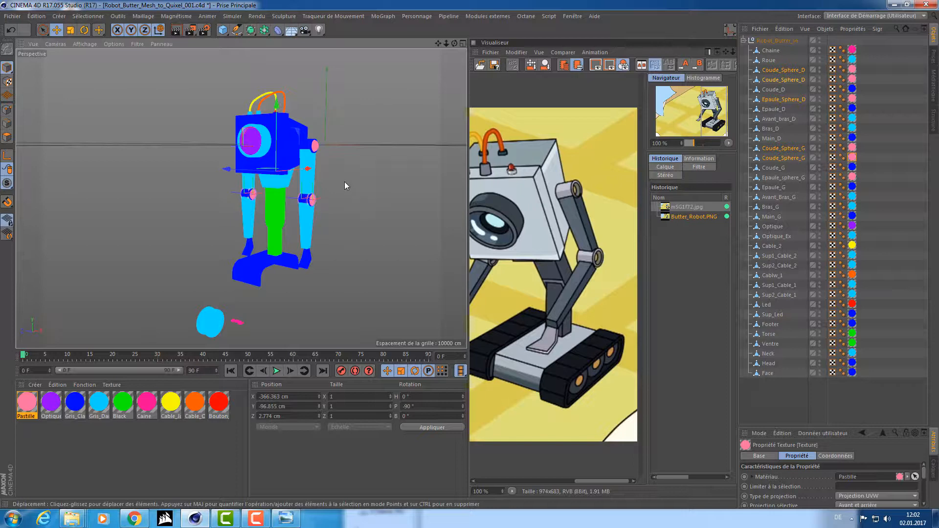
- Save the scene as a new version named Robot_Butter_Mesh_to_Quixel_002 in the 03_Quixel folder
key("ctrl+shift+s")
left_click(178, 294)
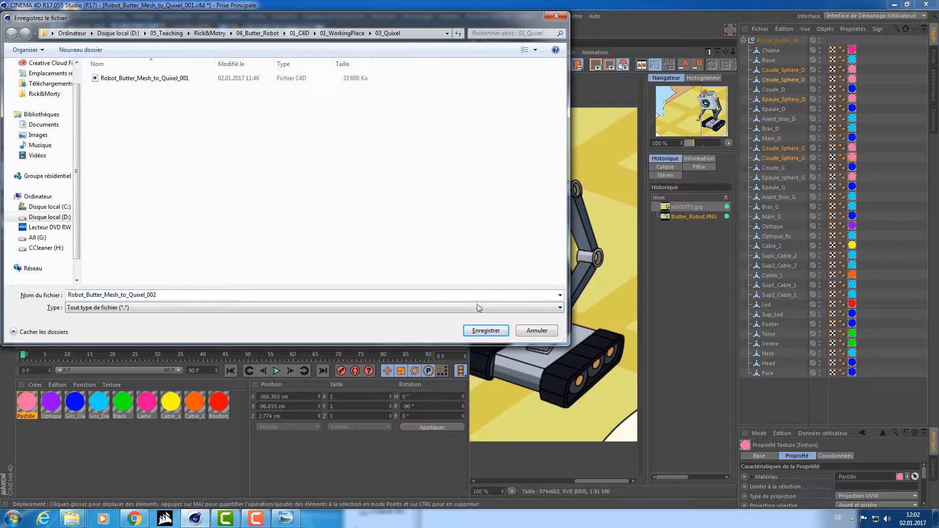
left_click(489, 331)
- Clear the object selection and widen the object list
left_click_drag(237, 257, 230, 195, "alt")
left_click(914, 145)
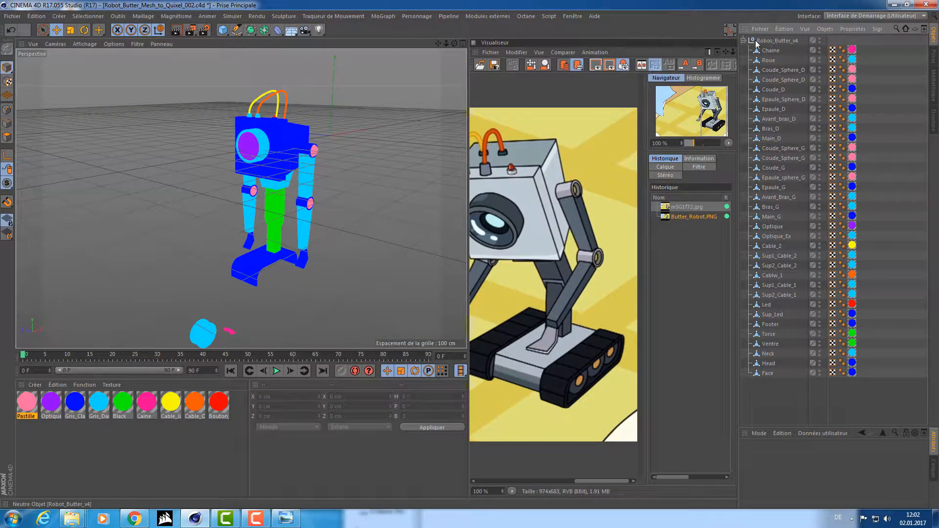
left_click_drag(738, 50, 639, 53)
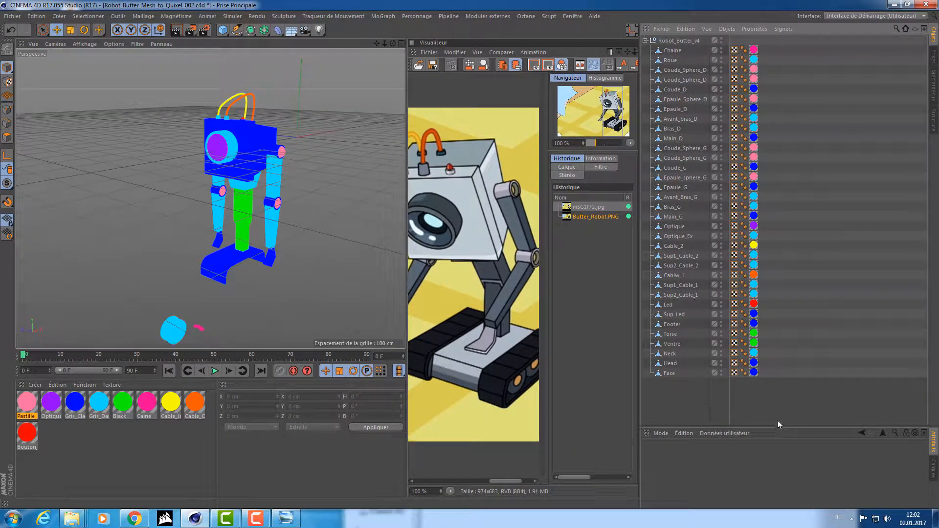
left_click_drag(773, 409, 756, 43)
left_click_drag(753, 43, 754, 44)
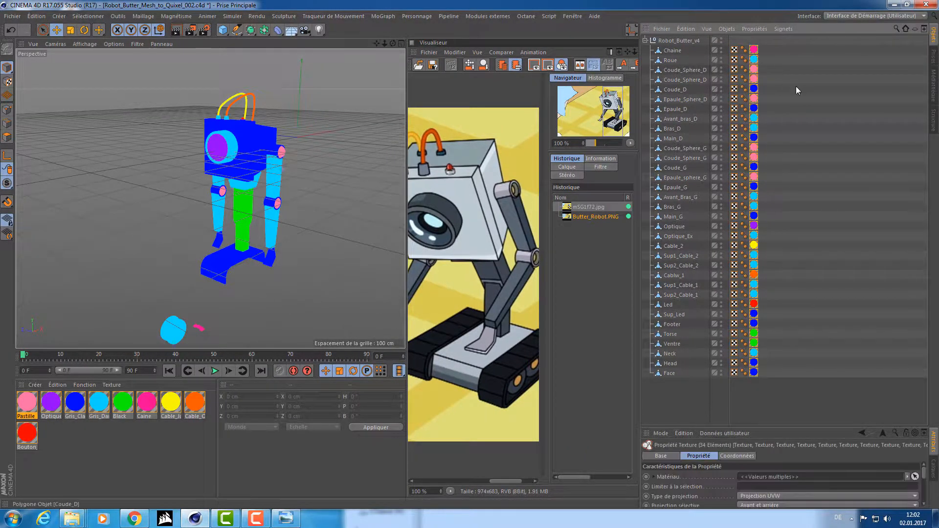
left_click_drag(670, 319, 670, 38)
left_click(688, 416)
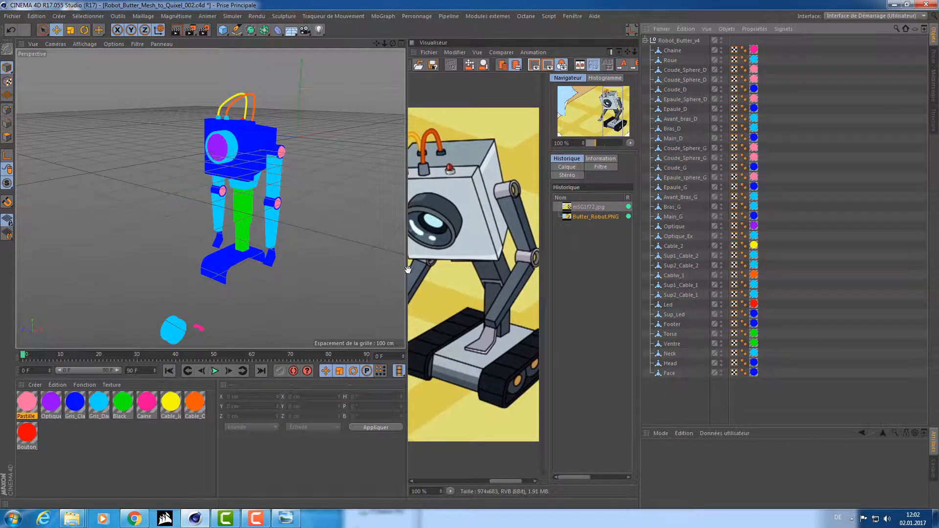
- Widen the perspective and reference image views, and collapse the Robot_Butter_v4 hierarchy
left_click_drag(405, 267, 464, 268)
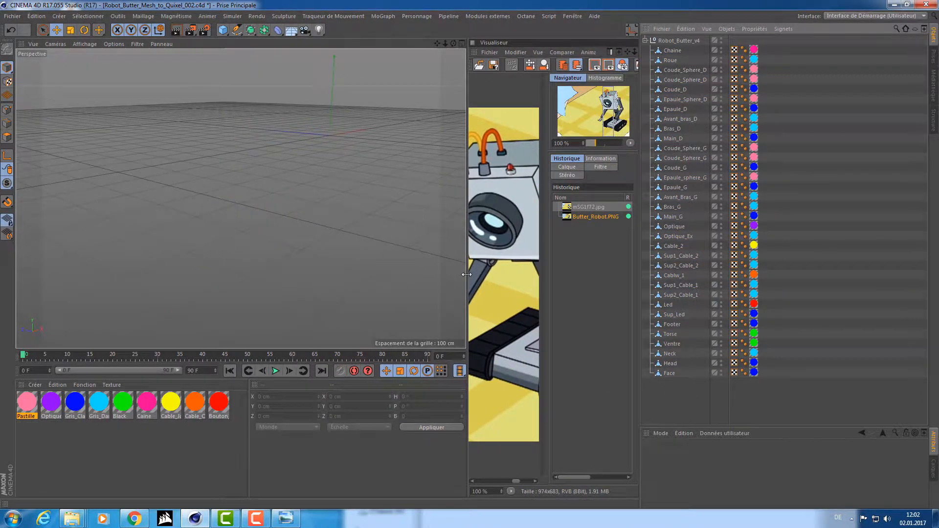
left_click_drag(546, 273, 589, 273)
left_click(646, 40)
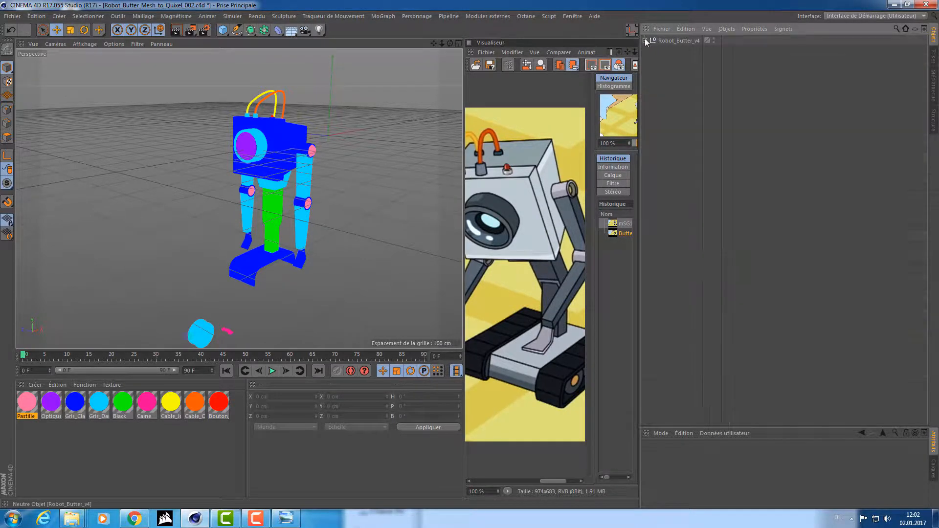
- Duplicate the Robot_Butter_v4 null and rename the original Robot_Butter_BackUp
left_click(676, 41)
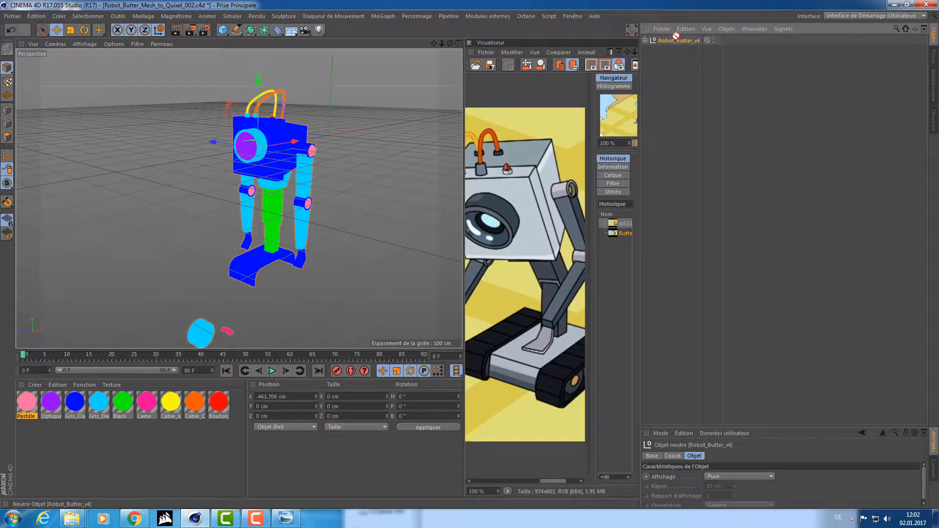
left_click_drag(676, 35, 677, 41, "ctrl")
double_click(697, 51)
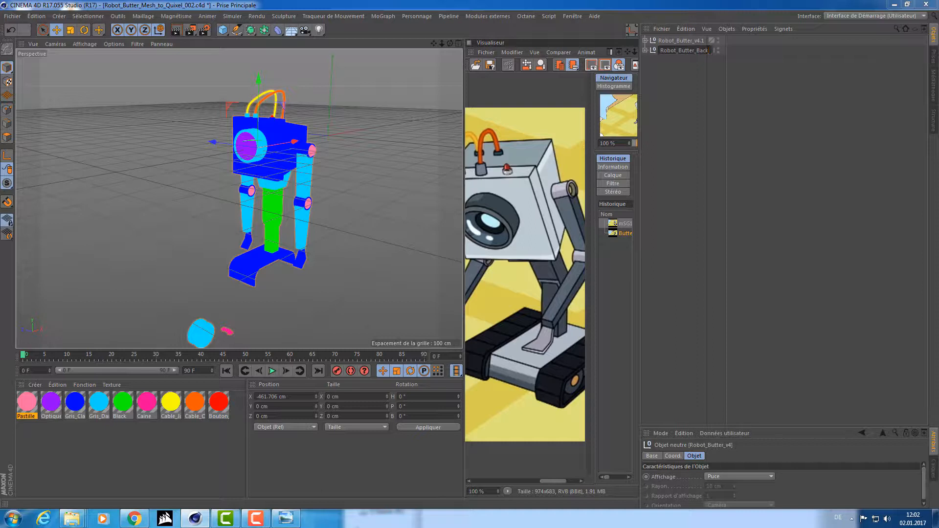
type("Up")
key("Return")
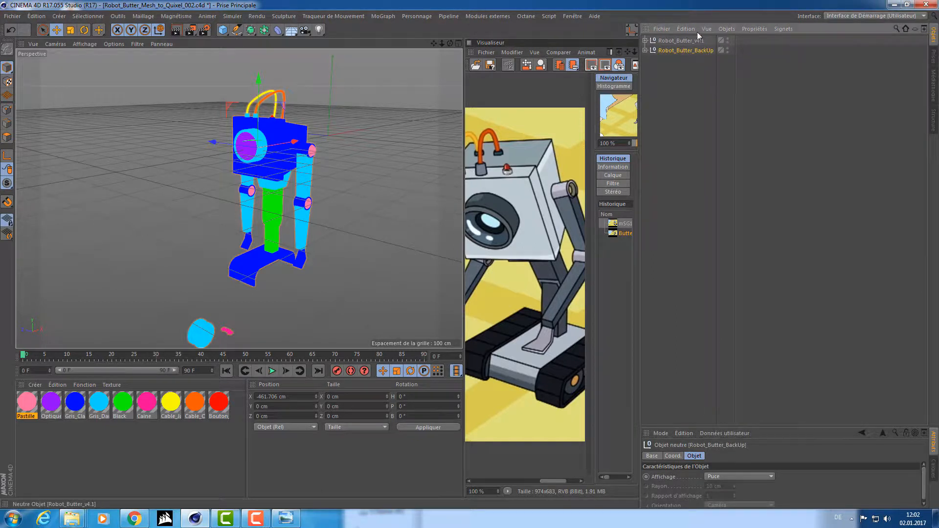
- Hide the Robot_Butter_BackUp group and rename the Robot_Butter_v4.1 copy as Robot_Butter_Maps
left_click(727, 50)
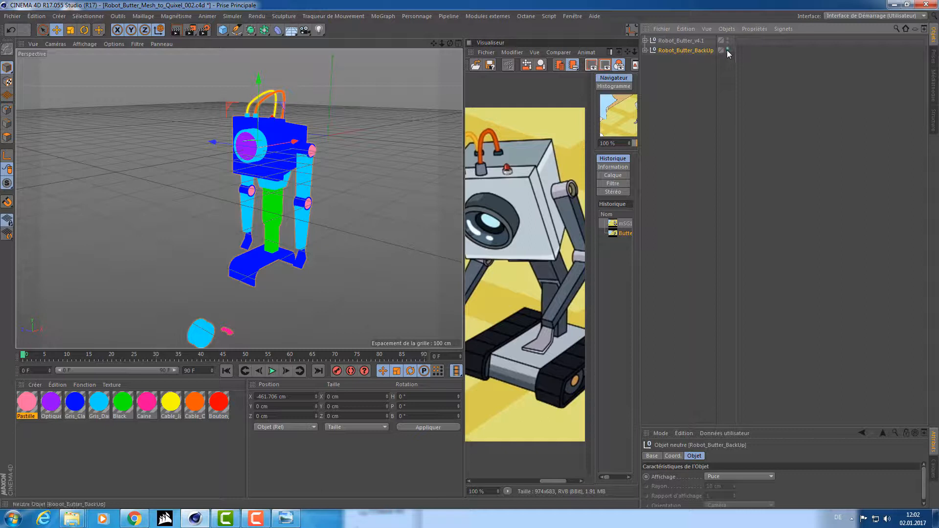
left_click(679, 41)
double_click(699, 40)
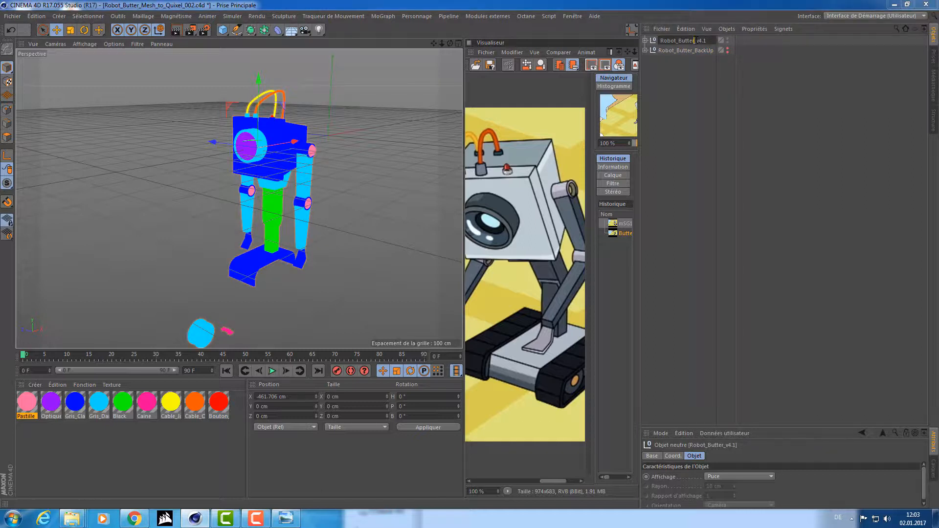
type("Maps")
key("Return")
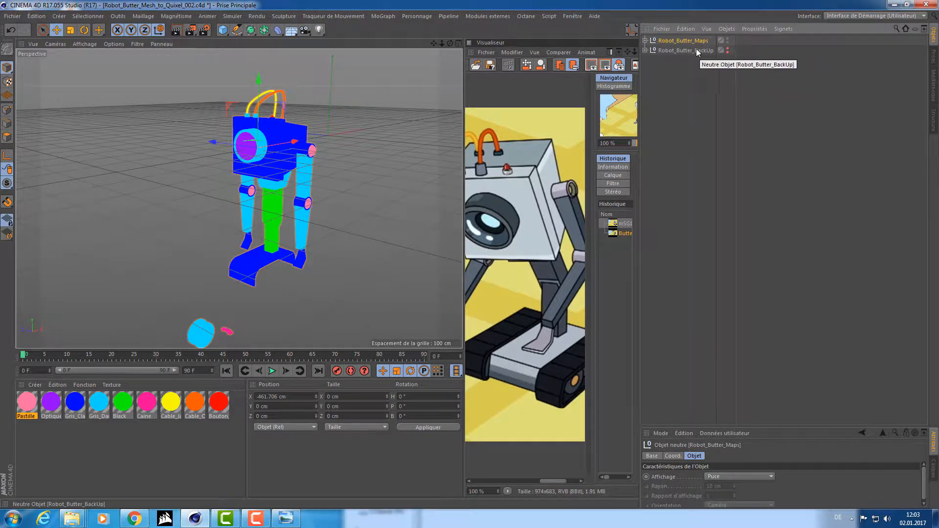
- Rename the hidden backup group as Robot_Butter_Mesh_BackUp
left_click(652, 42)
double_click(699, 50)
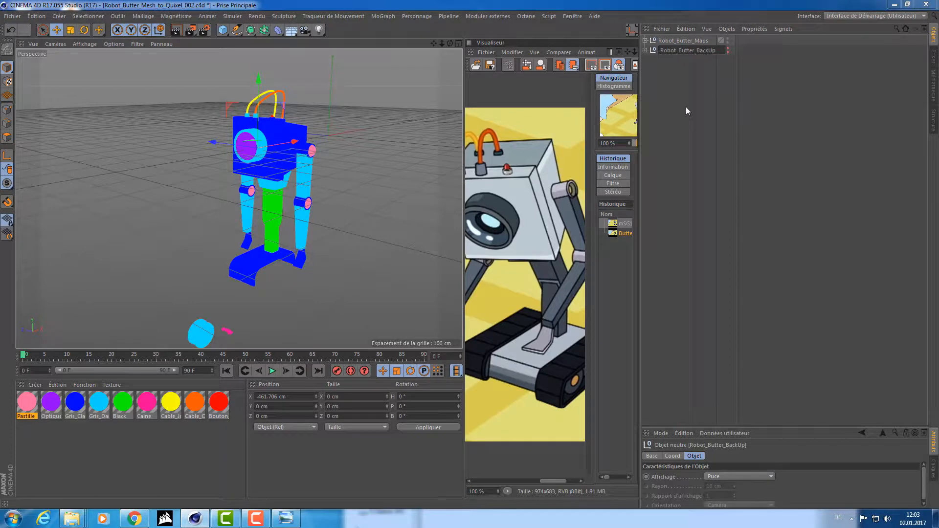
type("Mesh_")
key("Return")
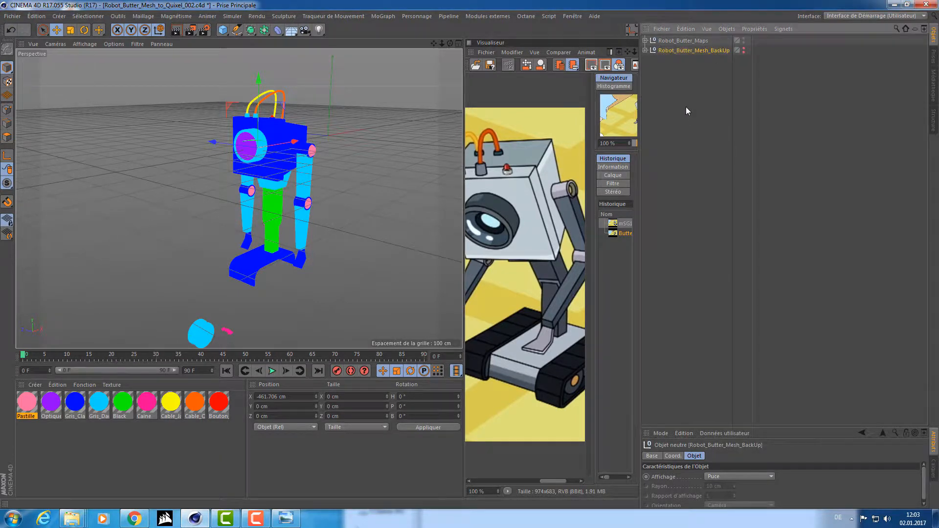
- Expand the Robot_Butter_Maps null and merge all its meshes from Chaine to Face with Connect Objects + Delete
left_click(645, 40)
left_click(672, 50)
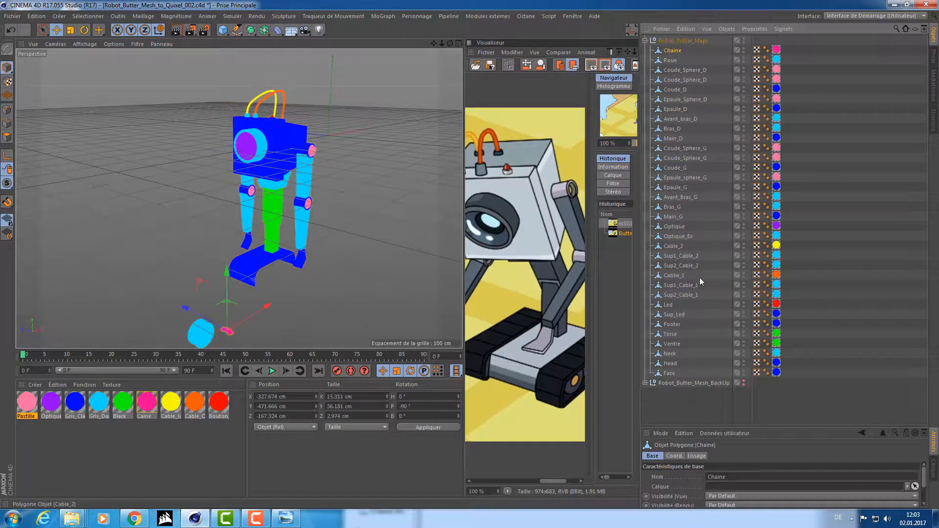
left_click(670, 373, "shift")
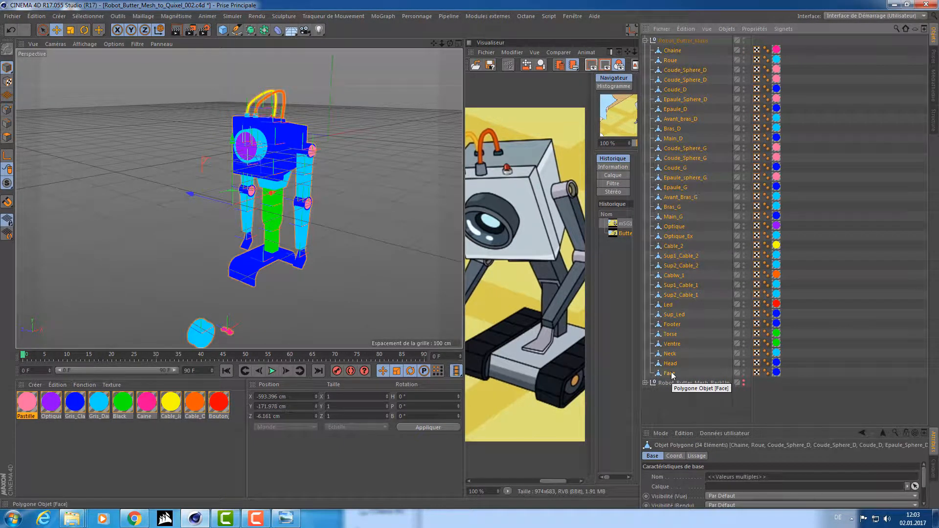
left_click(669, 374)
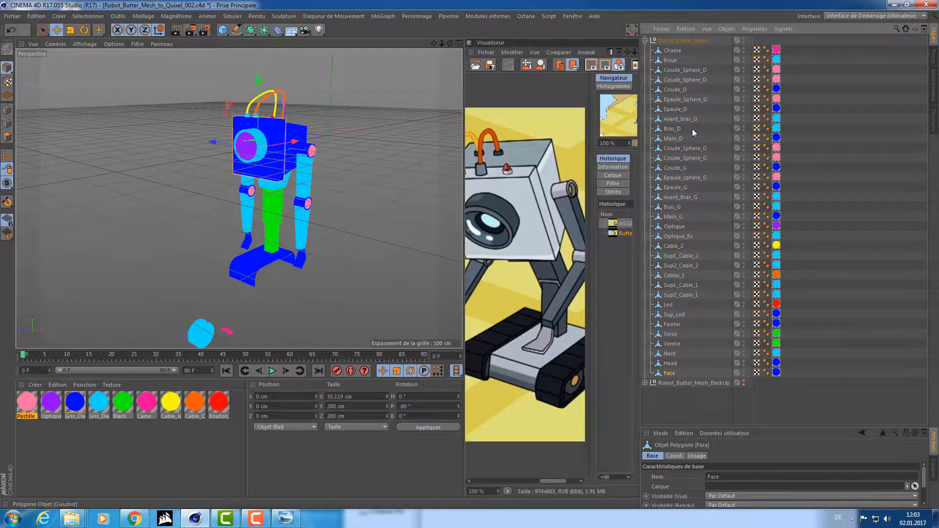
left_click(672, 51, "shift")
left_click_drag(368, 172, 386, 157, "alt")
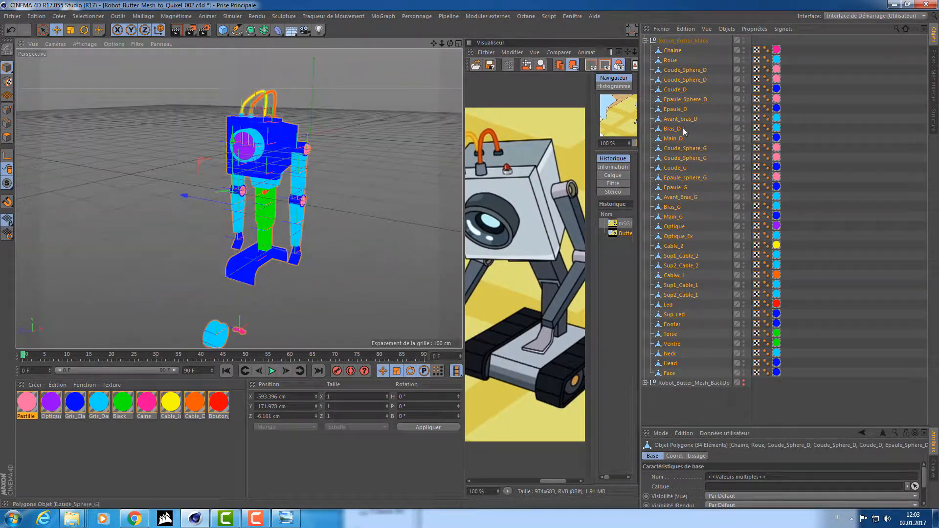
right_click(674, 102)
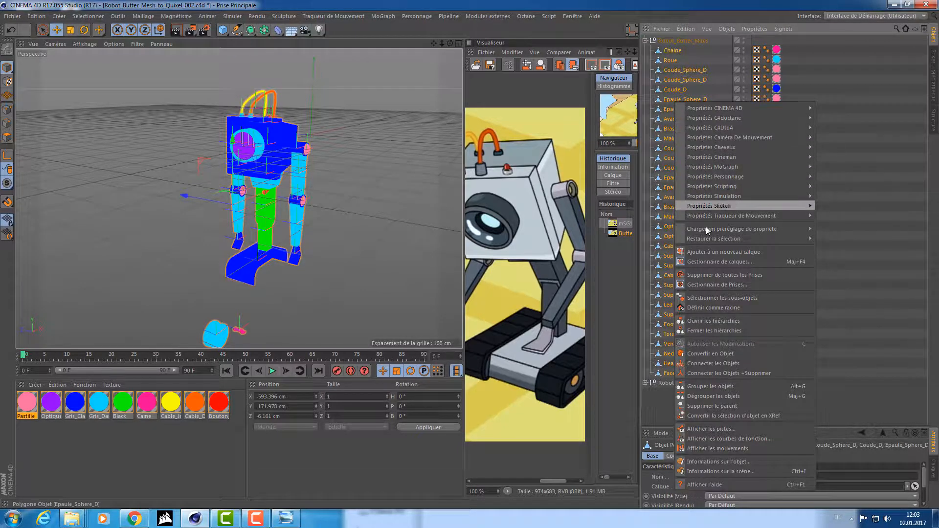
left_click(705, 373)
left_click_drag(395, 235, 416, 215, "alt")
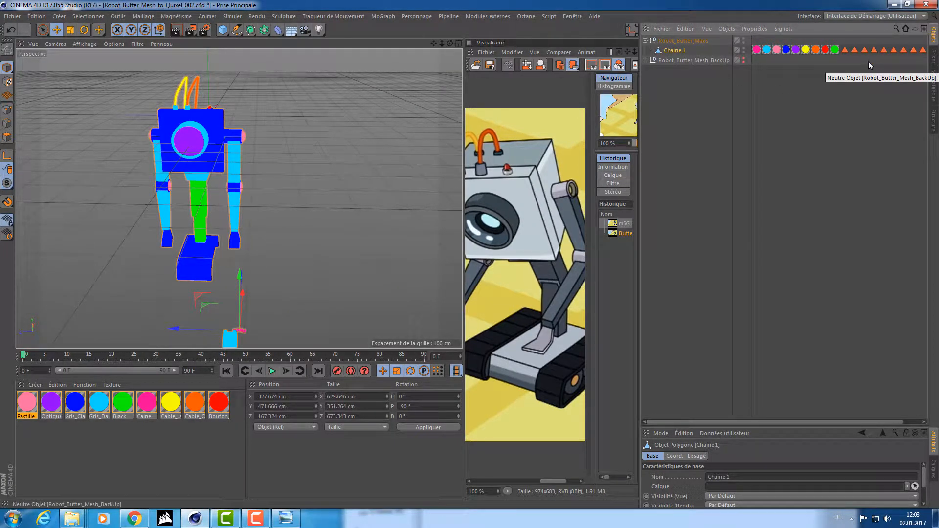
- Try deleting the merged mesh's polygon selection tags, moving its material tags to the end of the row, and test-rendering the view
left_click_drag(843, 41, 903, 55)
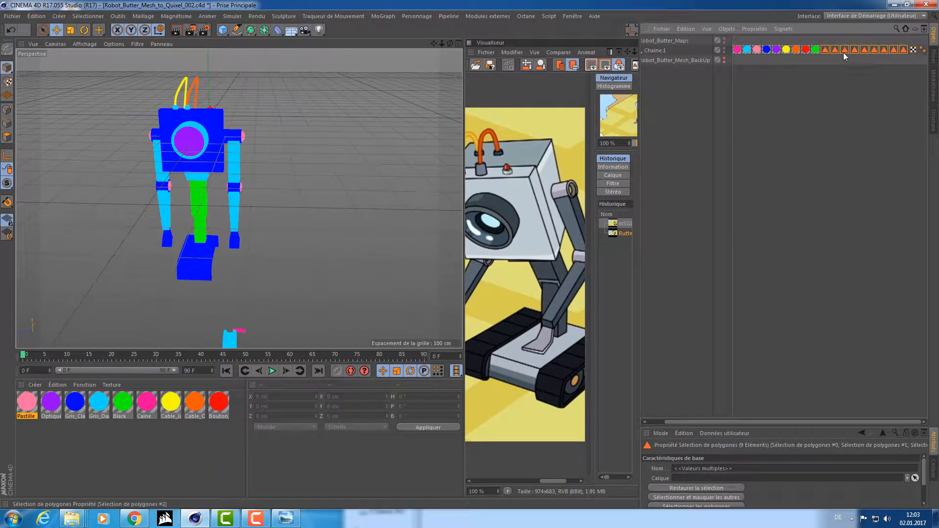
key("Delete")
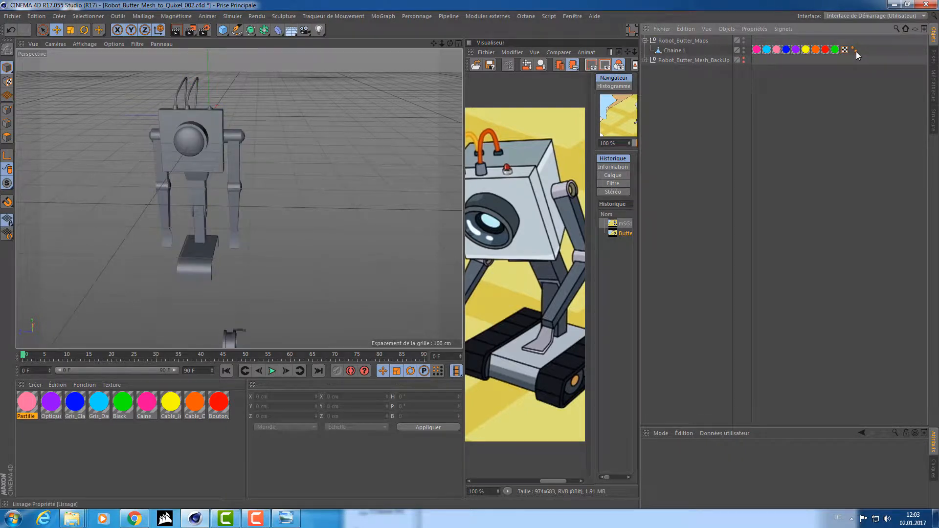
left_click_drag(834, 52, 739, 38)
left_click_drag(853, 51, 865, 49)
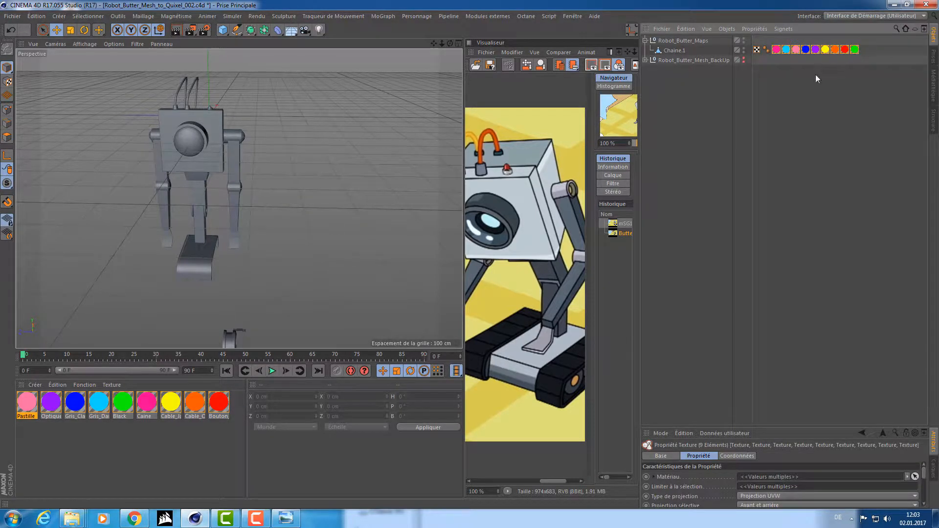
left_click_drag(228, 174, 384, 174, "alt")
key("ctrl+r")
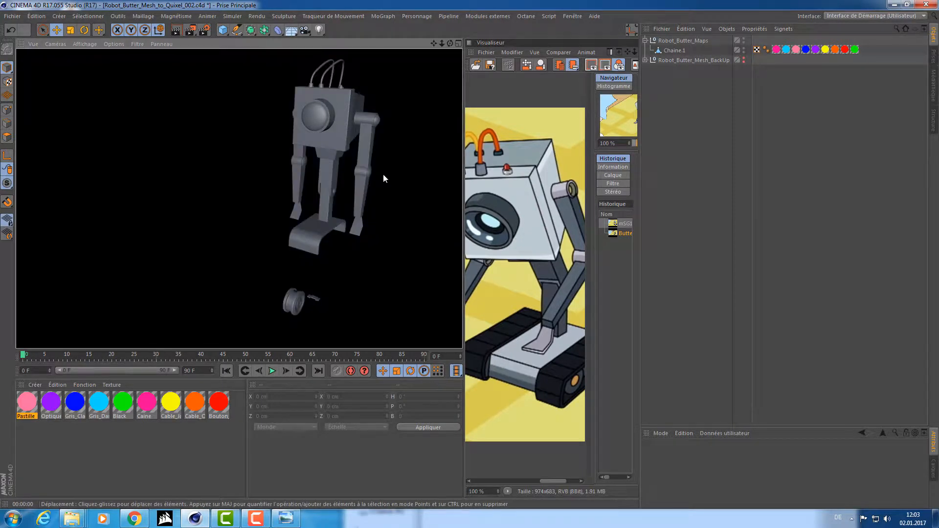
- Undo the material tag reordering and the removal of the merged mesh's polygon selection tags
key("ctrl+z")
key("ctrl+z")
key("ctrl+z")
key("ctrl+z")
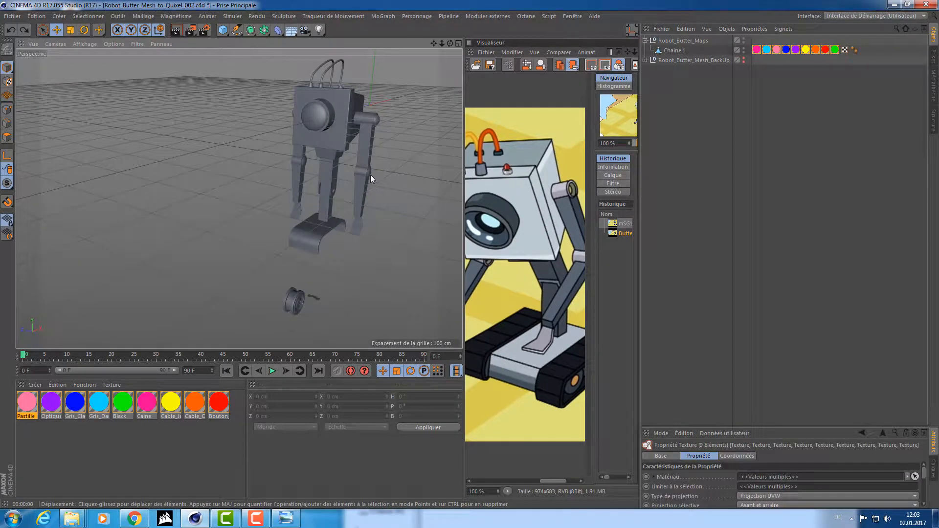
left_click(849, 66)
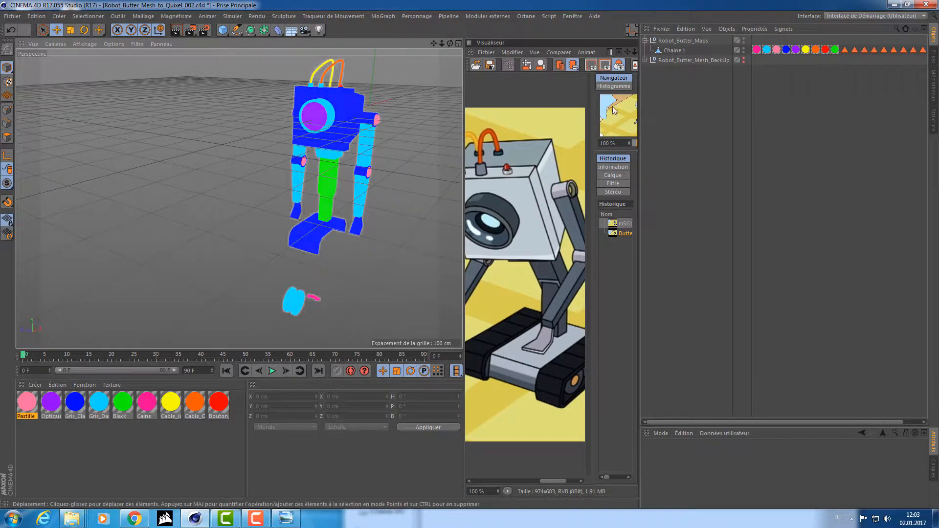
- Try deleting the polygon selection tag #3 that limits the blue material on the merged mesh, and undo it
left_click(874, 50)
key("Delete")
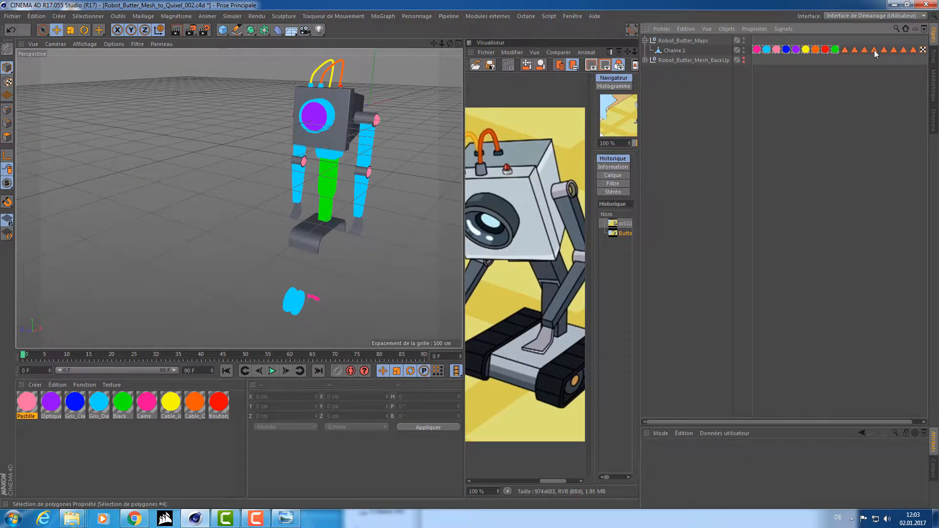
key("ctrl+z")
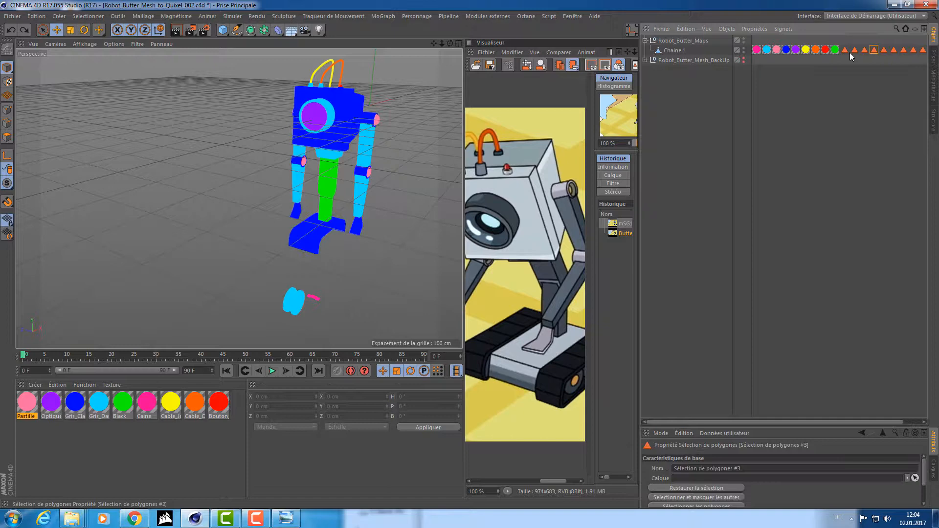
- Move the merged Chaine.1 mesh out of the Robot_Butter_Maps null to the top level of the hierarchy
left_click(674, 50)
left_click_drag(683, 38, 683, 37)
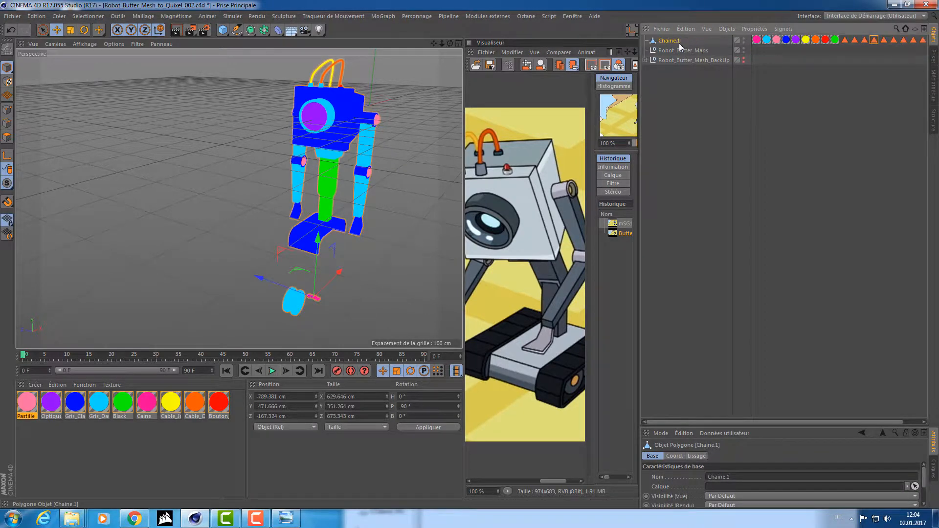
left_click(763, 86)
- Try deleting all polygon selection tags from the Chaine.1 mesh, and undo the deletion
left_click(845, 40)
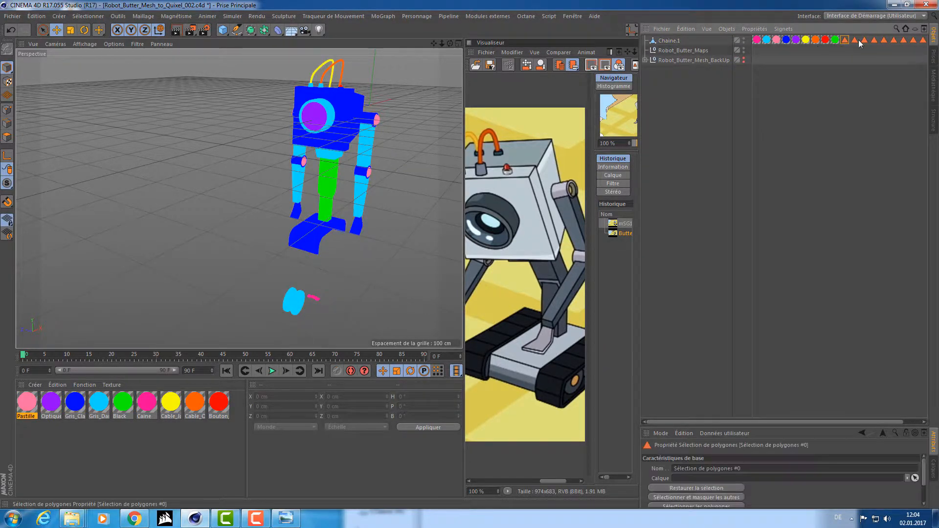
left_click(921, 41, "shift")
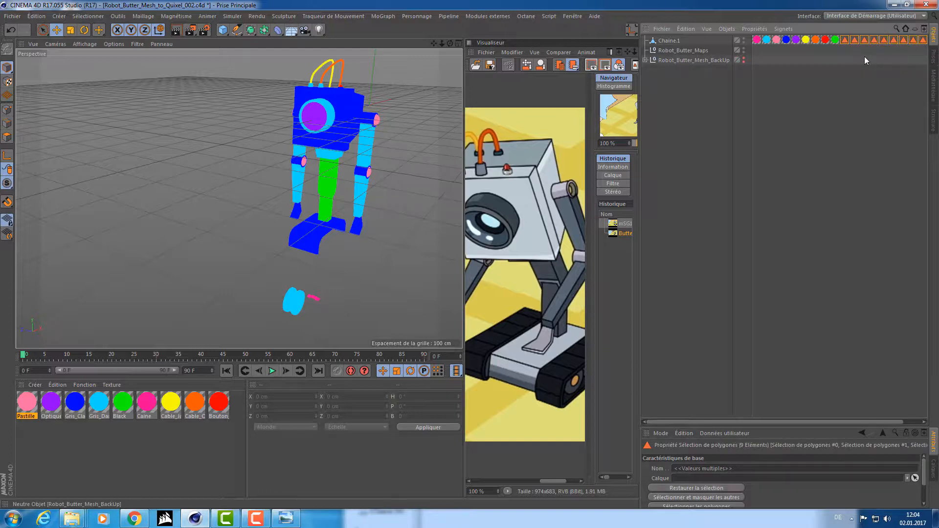
key("Delete")
key("ctrl+z")
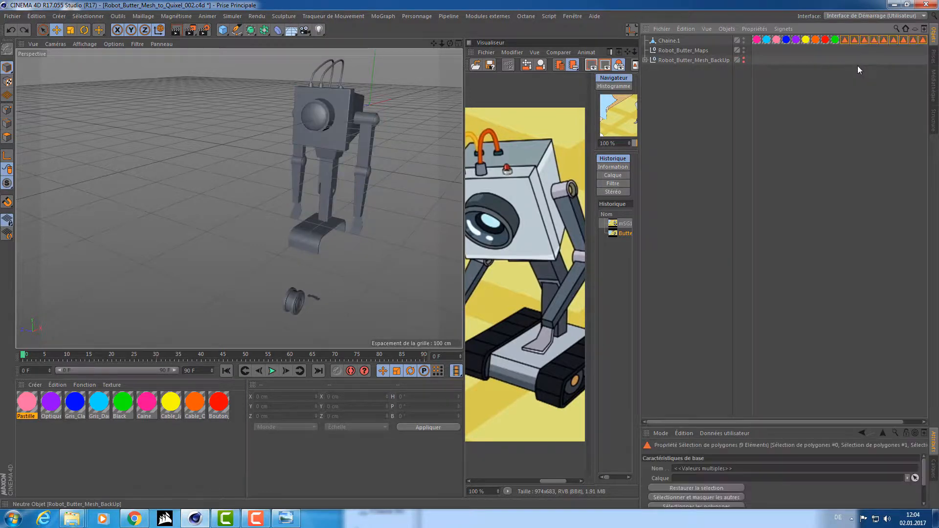
left_click(848, 67)
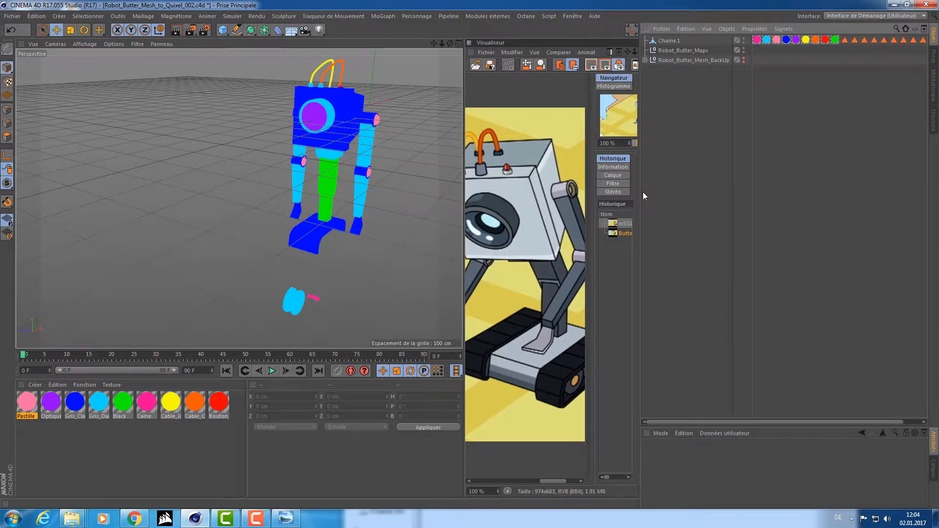
- Widen the object hierarchy area and move Chaine.1's nine material tags behind its other tags
left_click_drag(640, 192, 502, 189)
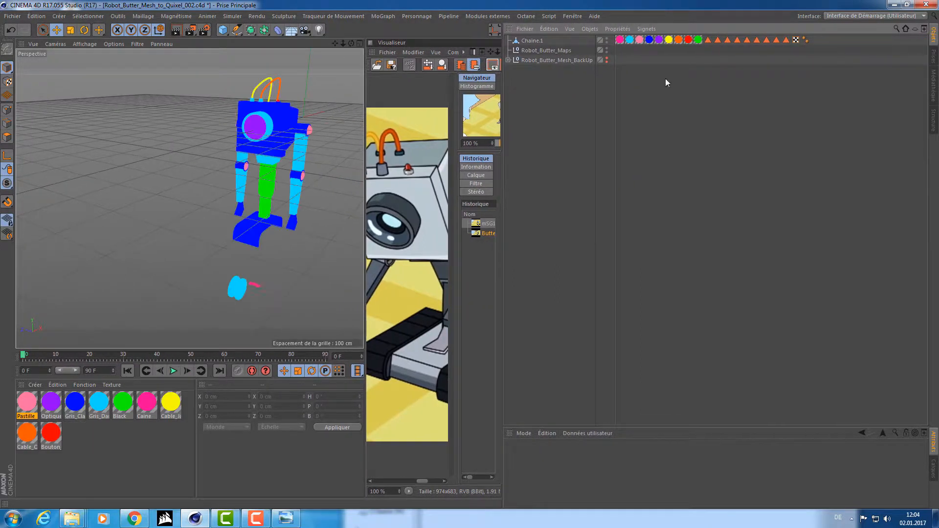
left_click(697, 40)
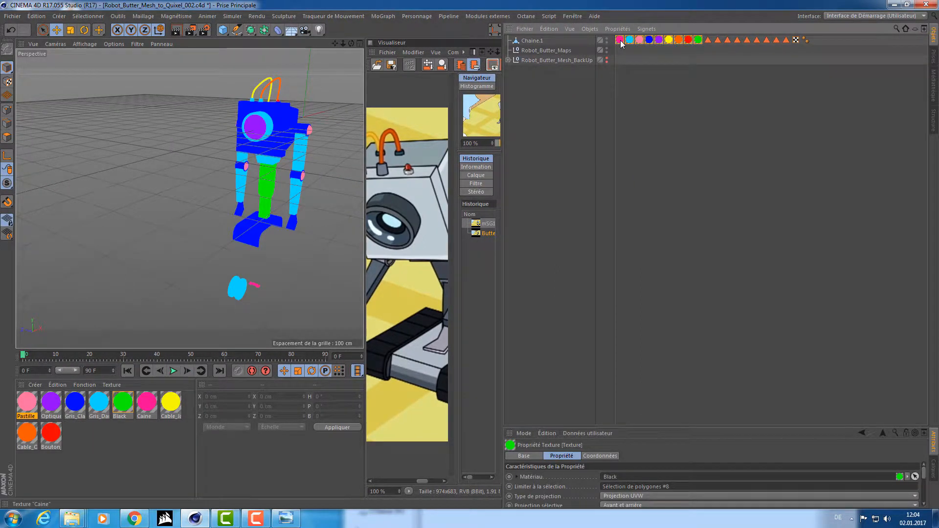
left_click(620, 43, "shift")
left_click_drag(825, 40, 819, 43)
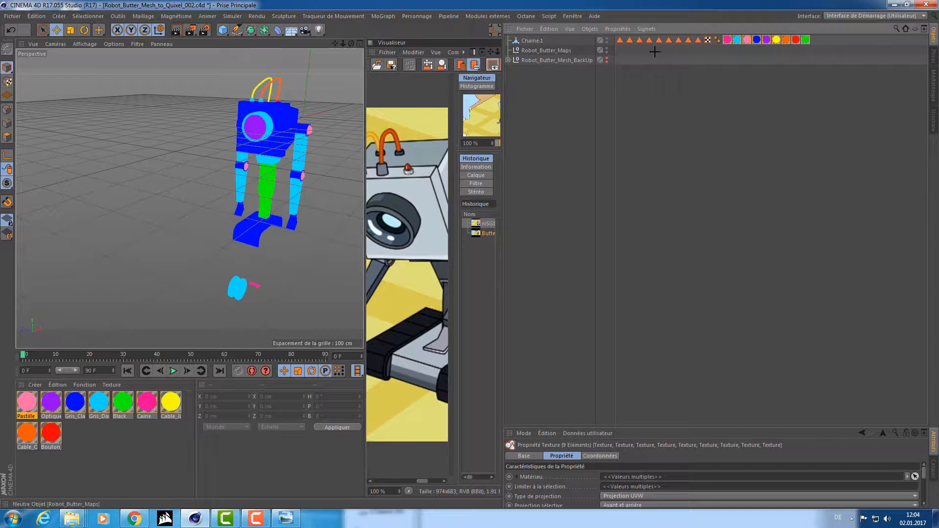
- Try deleting the polygon selection tag of the orange cable from Chaine.1, and undo it
left_click(679, 39)
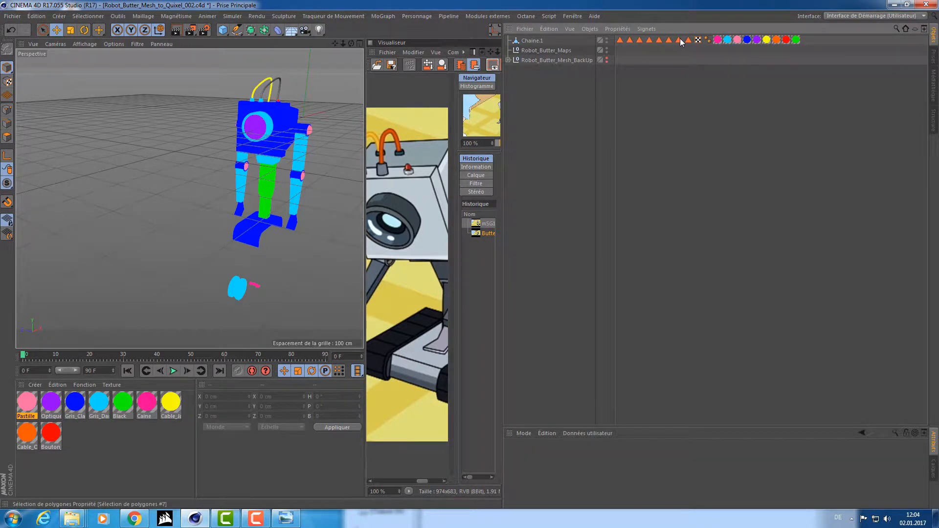
left_click(668, 40)
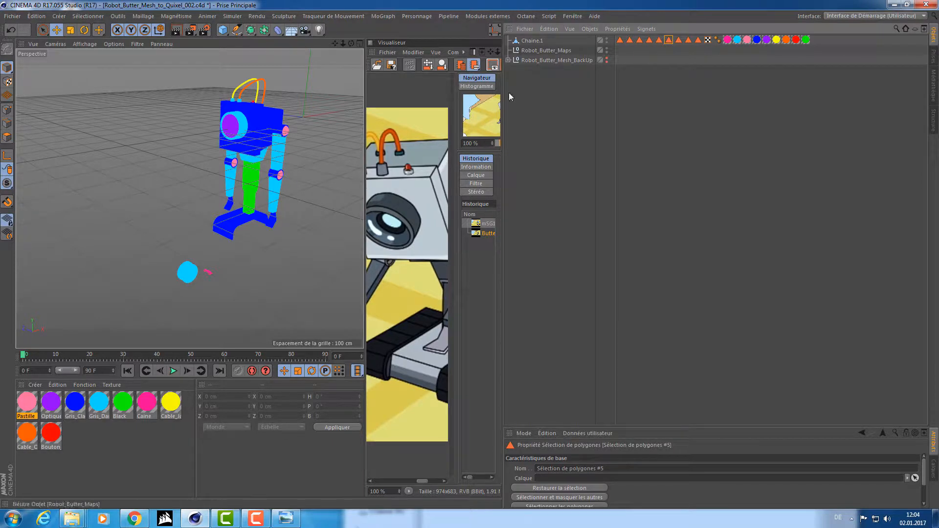
left_click_drag(304, 118, 303, 118, "alt")
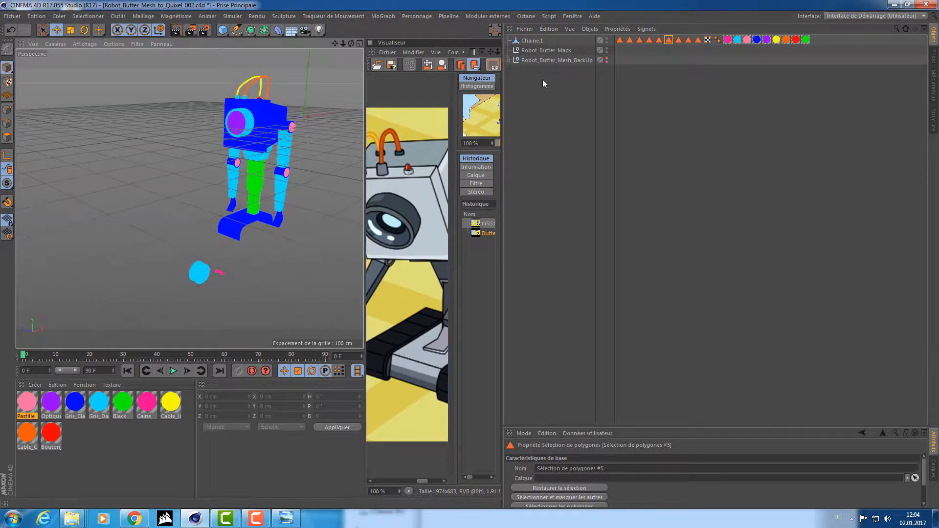
- Look through the tag categories that can be added to the Chaine.1 mesh, without adding any
left_click(534, 41)
right_click(528, 43)
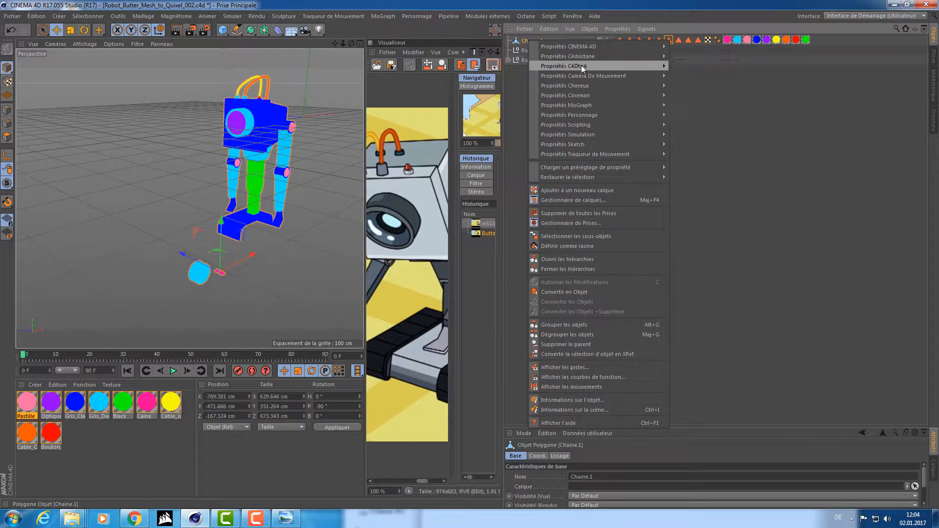
mouse_move(576, 86)
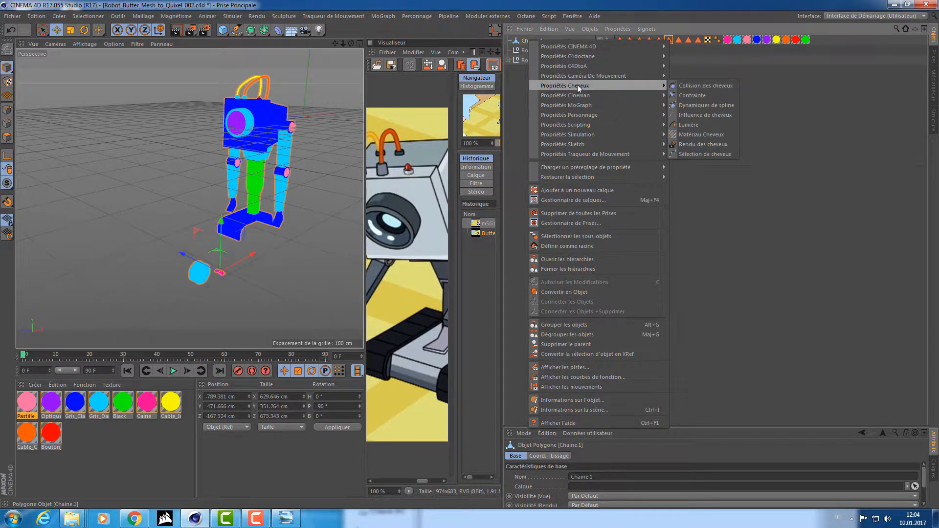
mouse_move(599, 48)
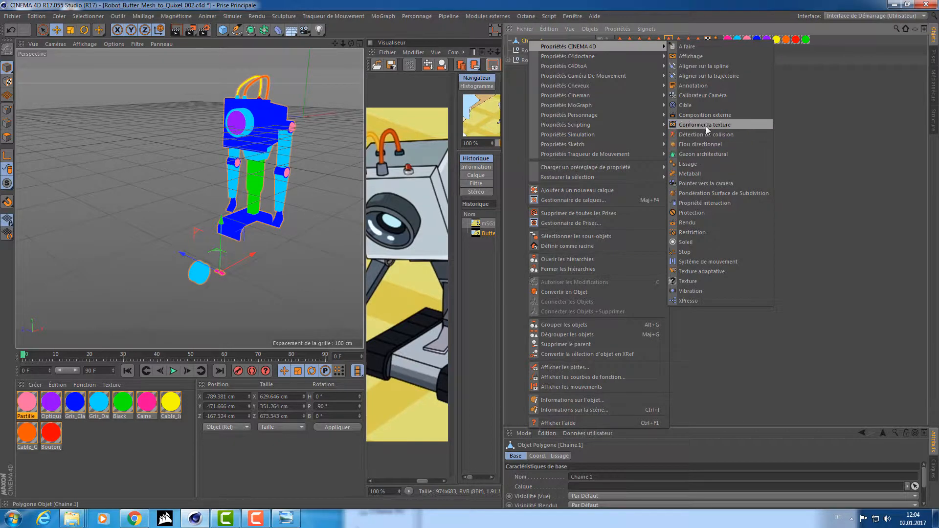
mouse_move(597, 67)
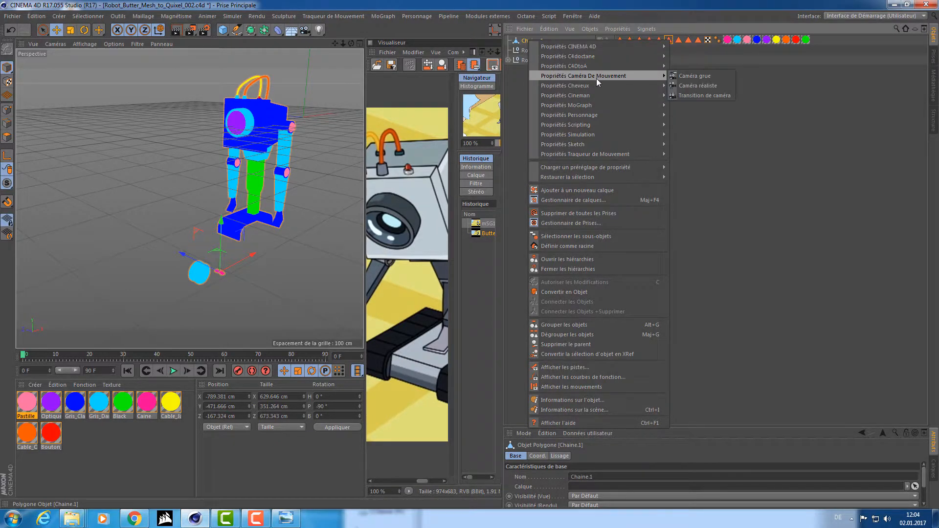
mouse_move(595, 116)
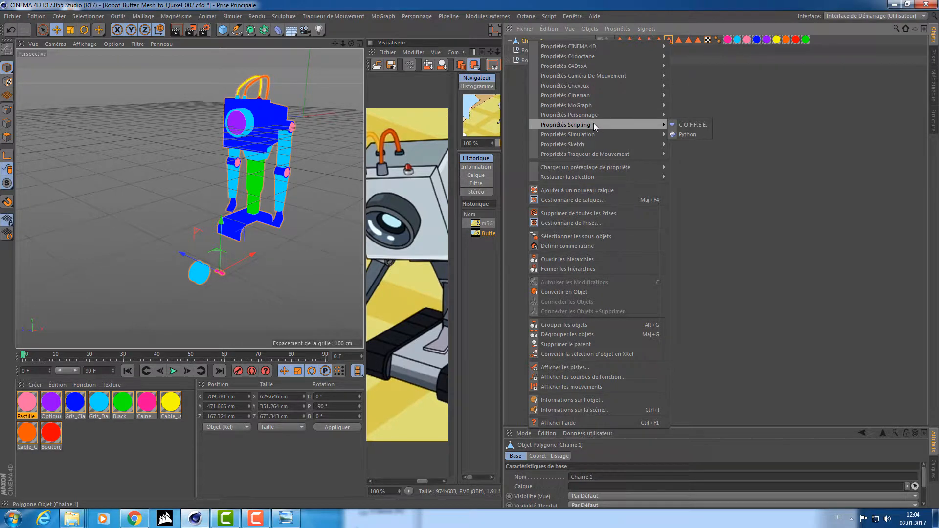
mouse_move(588, 143)
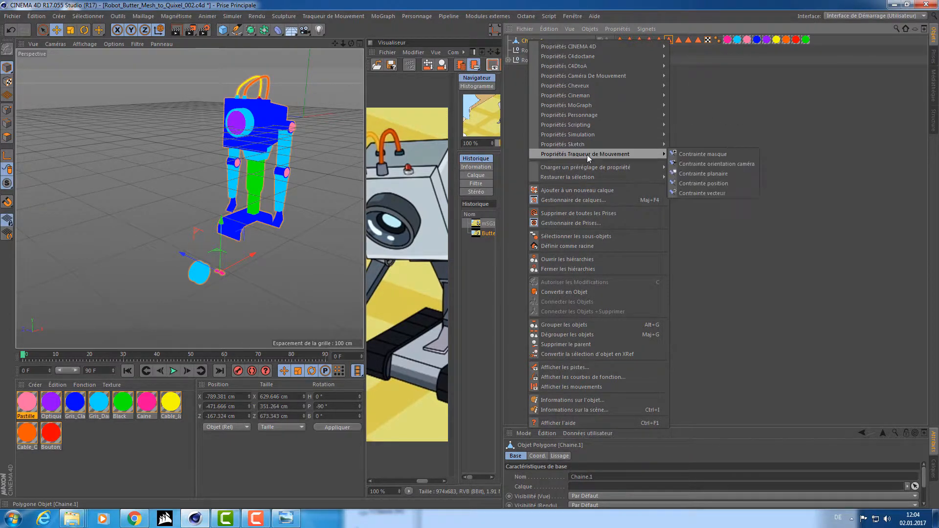
left_click(694, 107)
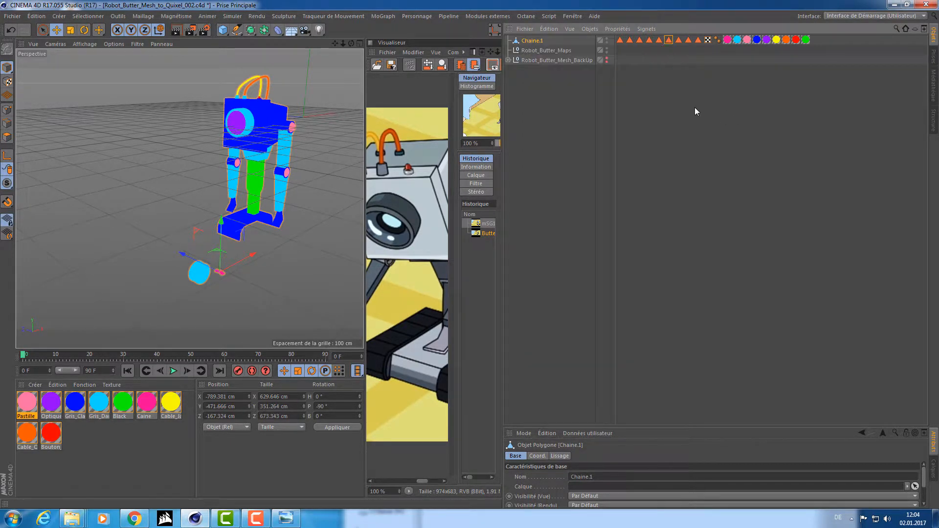
- Reposition the Chaine.1 mesh's axis from the chain piece to the middle of the robot
left_click_drag(242, 244, 321, 199, "alt")
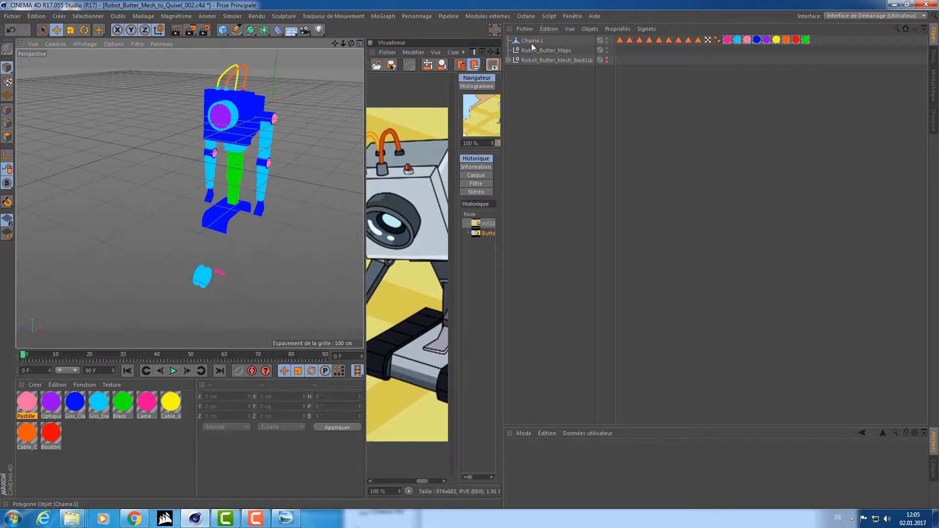
left_click_drag(211, 142, 356, 125, "alt")
middle_click_drag(199, 221, 274, 203, "alt")
mouse_move(253, 254)
left_mouse_down()
mouse_move(262, 252)
mouse_move(250, 250)
left_mouse_up()
key("ctrl+z")
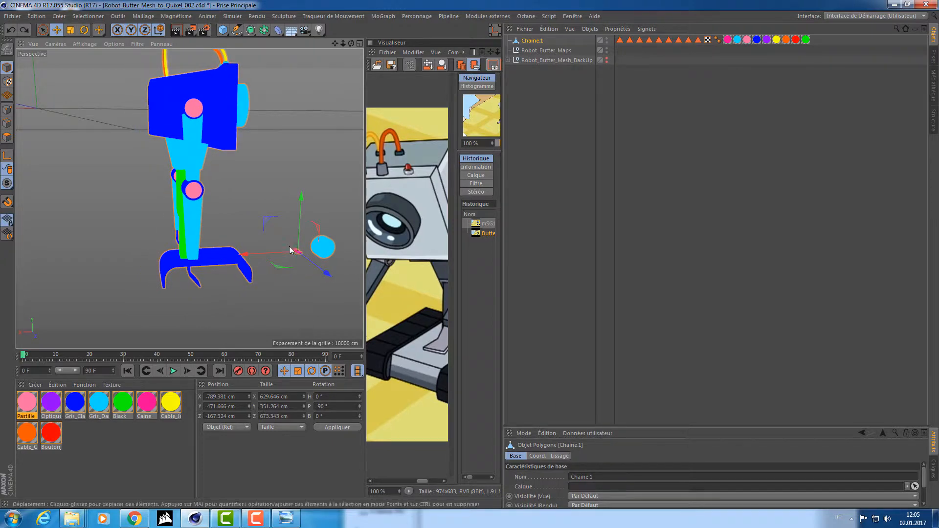
key("ctrl+z")
left_click_drag(285, 162, 245, 191, "alt")
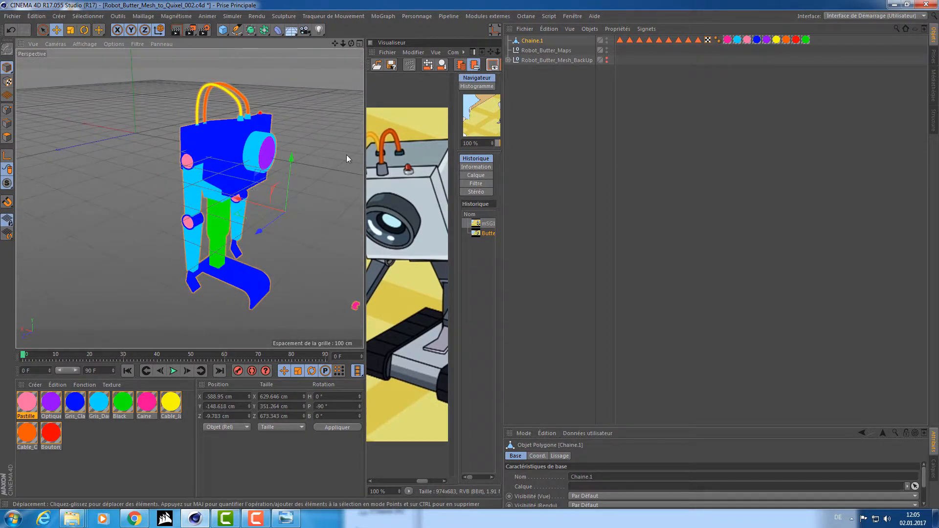
- Delete the empty Robot_Butter_Maps null and rename the merged mesh as Robot_Butter_Baked
left_click(549, 49)
key("Delete")
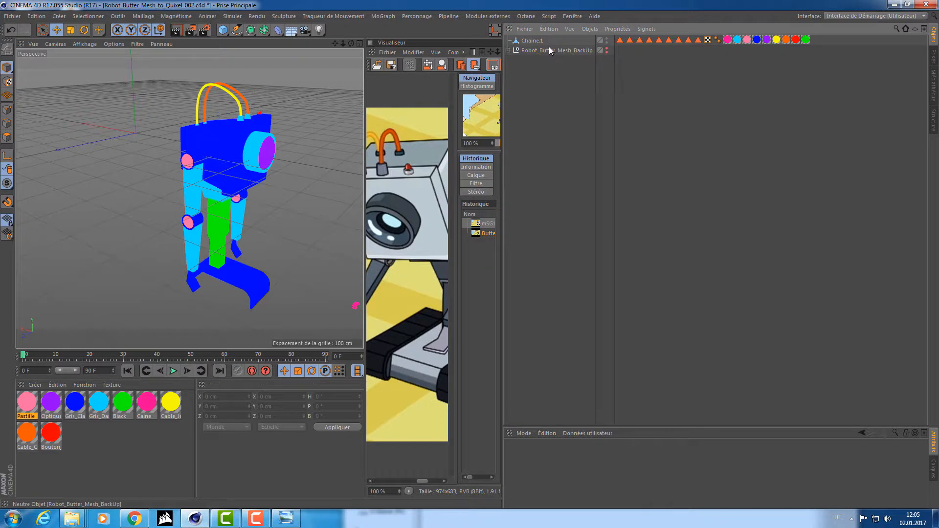
double_click(527, 41)
type("Robot")
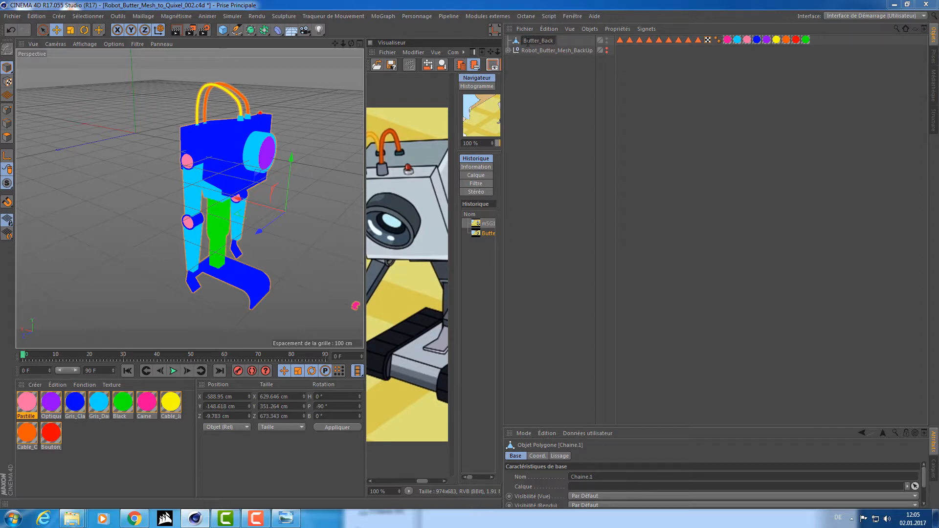
key("Return")
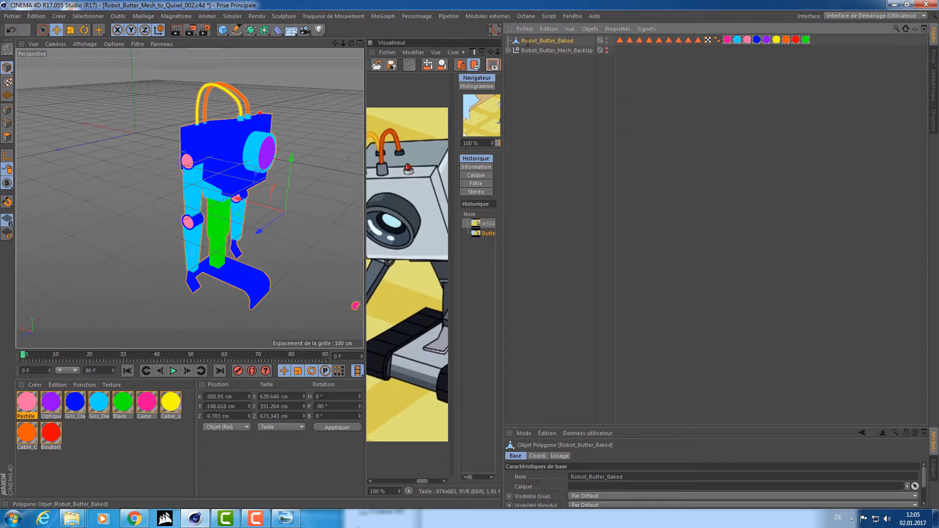
left_click_drag(218, 129, 178, 174, "alt")
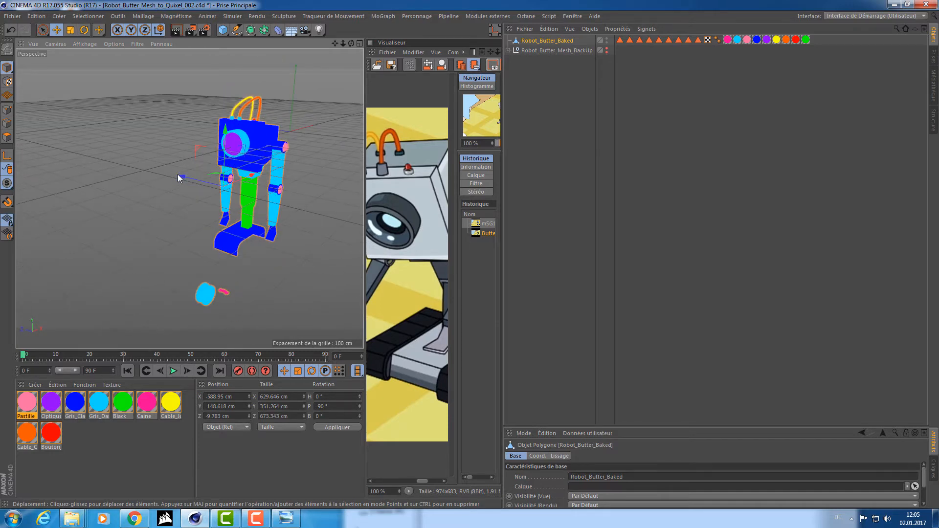